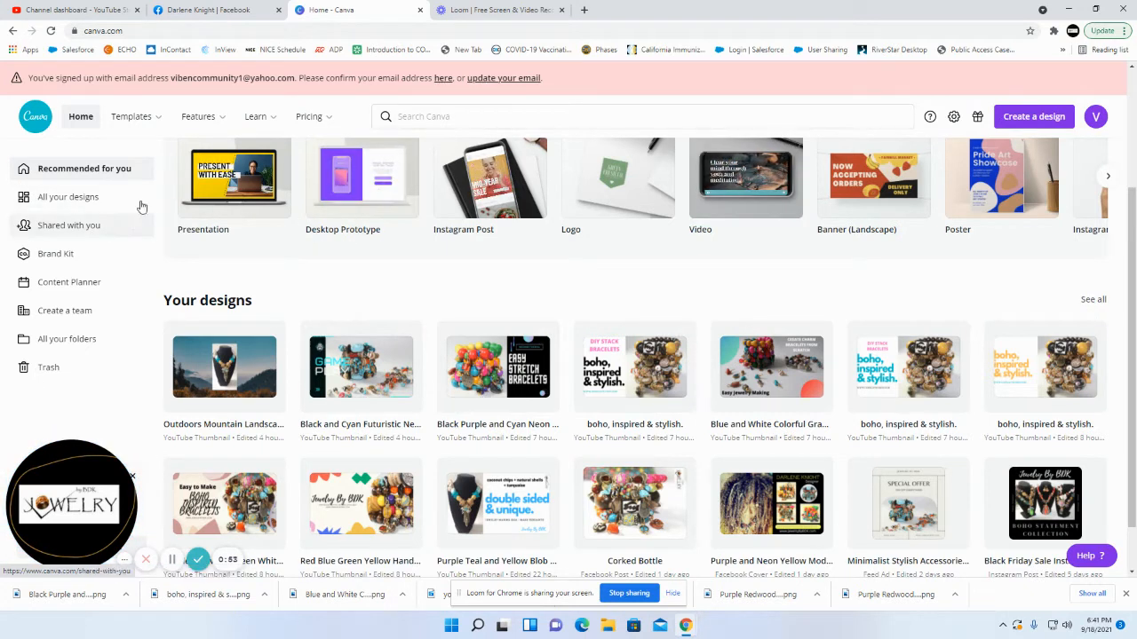
Step: Open the full list of saved designs and look through it
{"action": "mouse_move", "coordinate": [140, 114]}
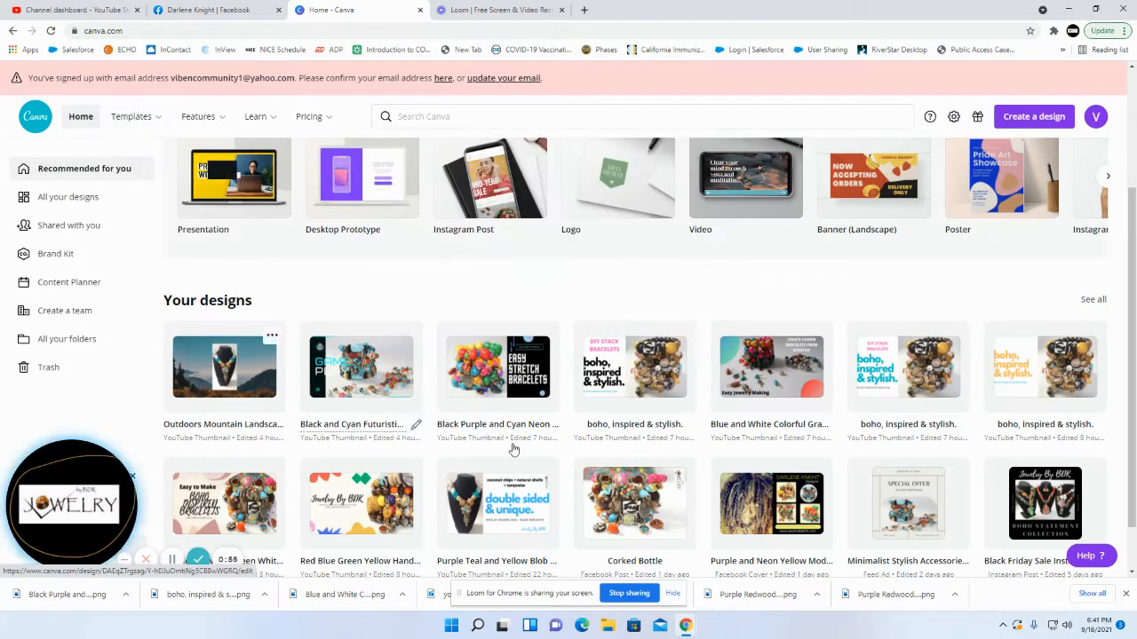
{"action": "left_click", "coordinate": [68, 199]}
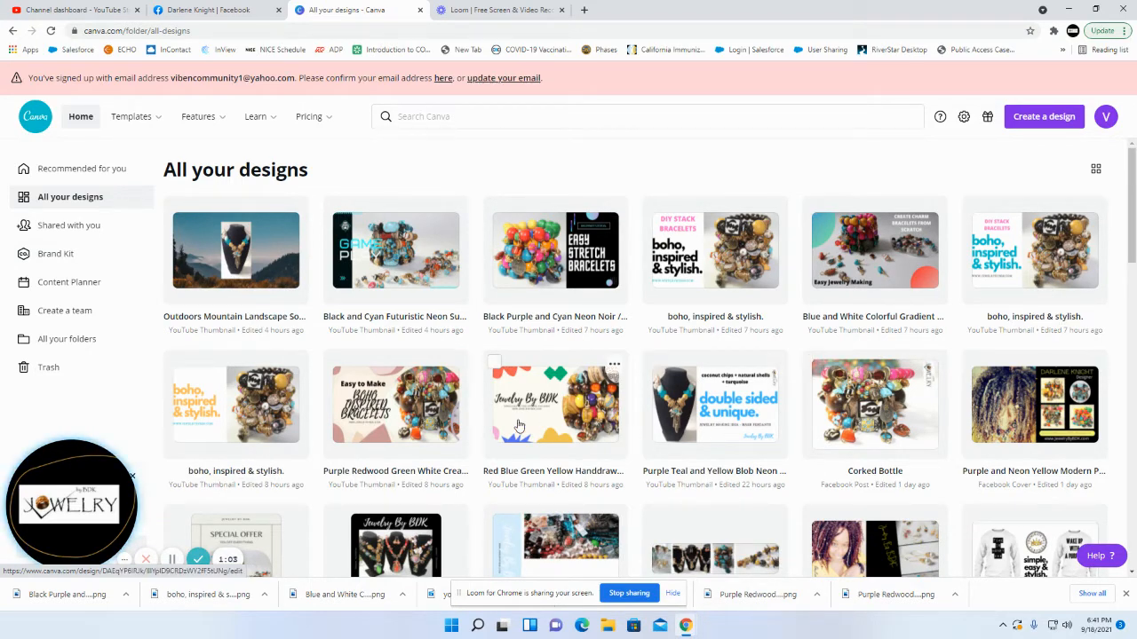
{"action": "scroll", "coordinate": [436, 427], "scroll_direction": "down", "scroll_amount": 1}
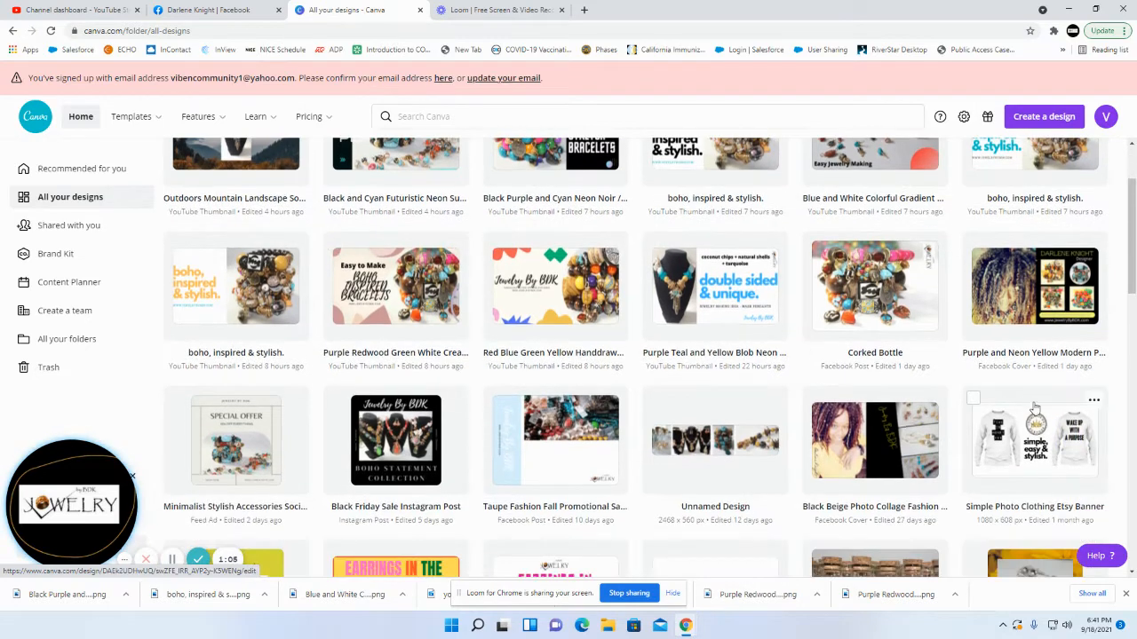
{"action": "scroll", "coordinate": [781, 438], "scroll_direction": "up", "scroll_amount": 1}
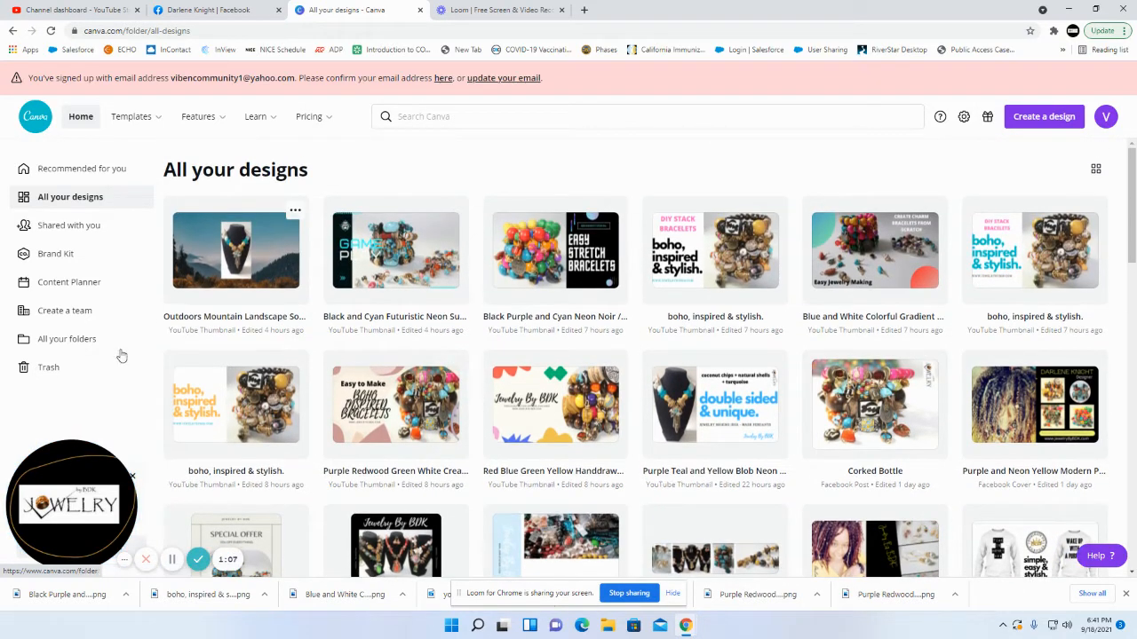
Step: Search the template library for "youtube" and open the YouTube Thumbnails category
{"action": "left_click", "coordinate": [135, 118]}
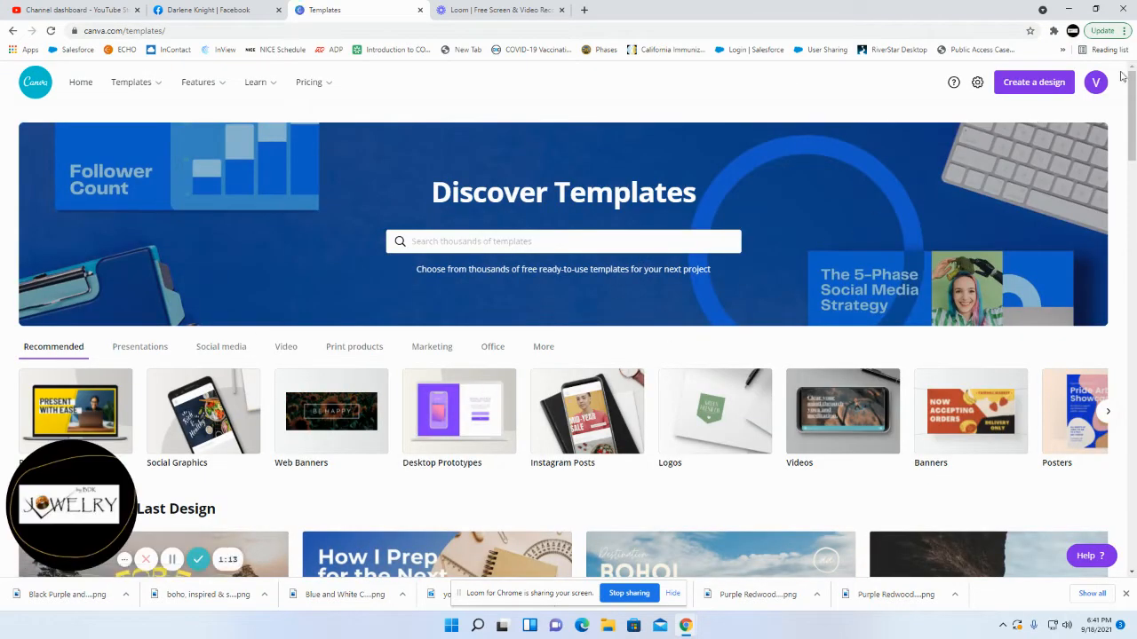
{"action": "left_click", "coordinate": [1100, 83]}
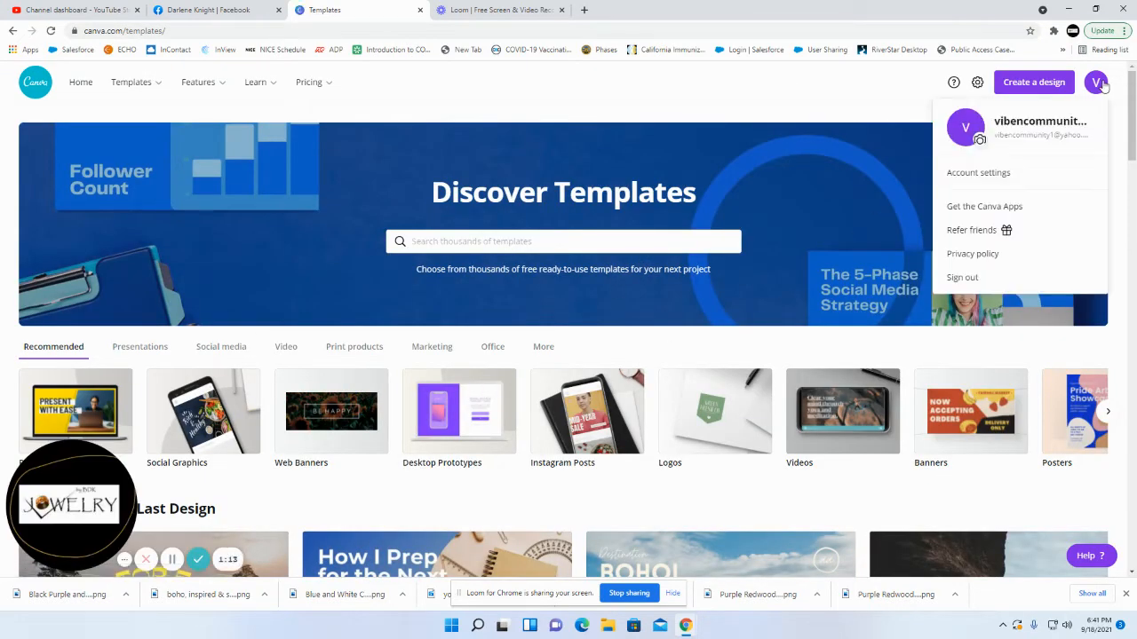
{"action": "left_click", "coordinate": [661, 109]}
{"action": "scroll", "coordinate": [412, 469], "scroll_direction": "down", "scroll_amount": 7}
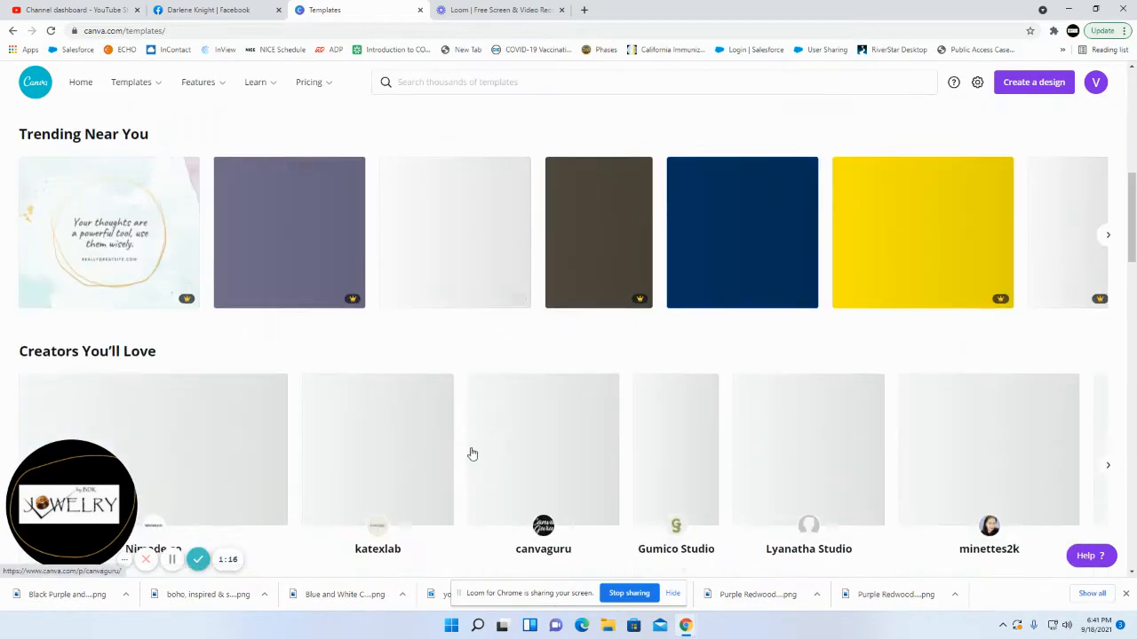
{"action": "scroll", "coordinate": [473, 454], "scroll_direction": "up", "scroll_amount": 10}
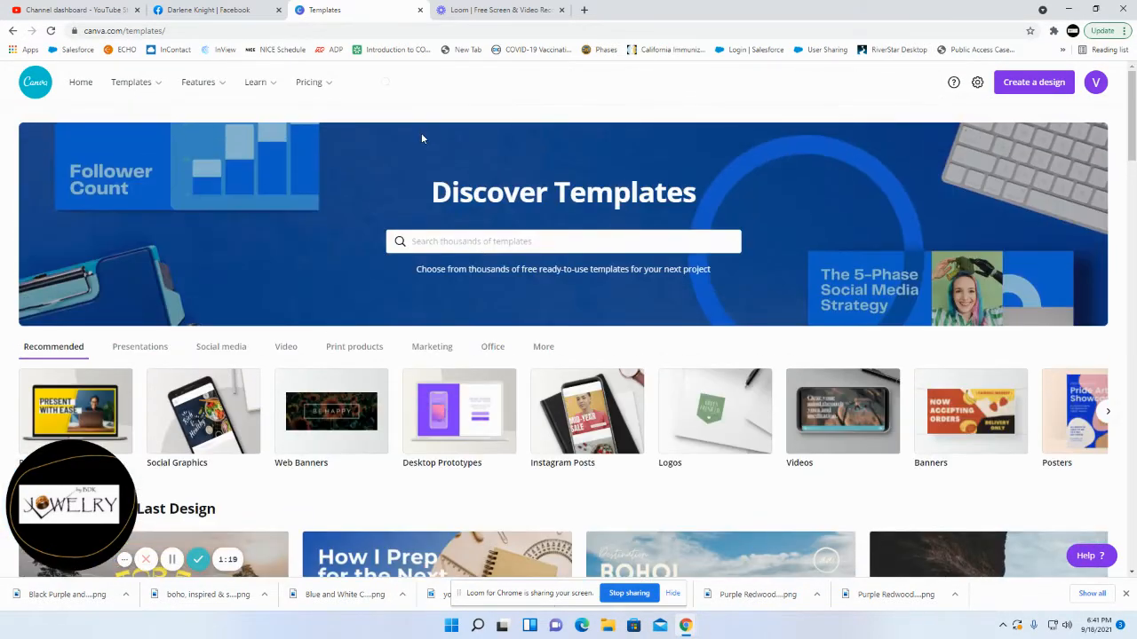
{"action": "left_click", "coordinate": [437, 237]}
{"action": "type", "text": "youtube"}
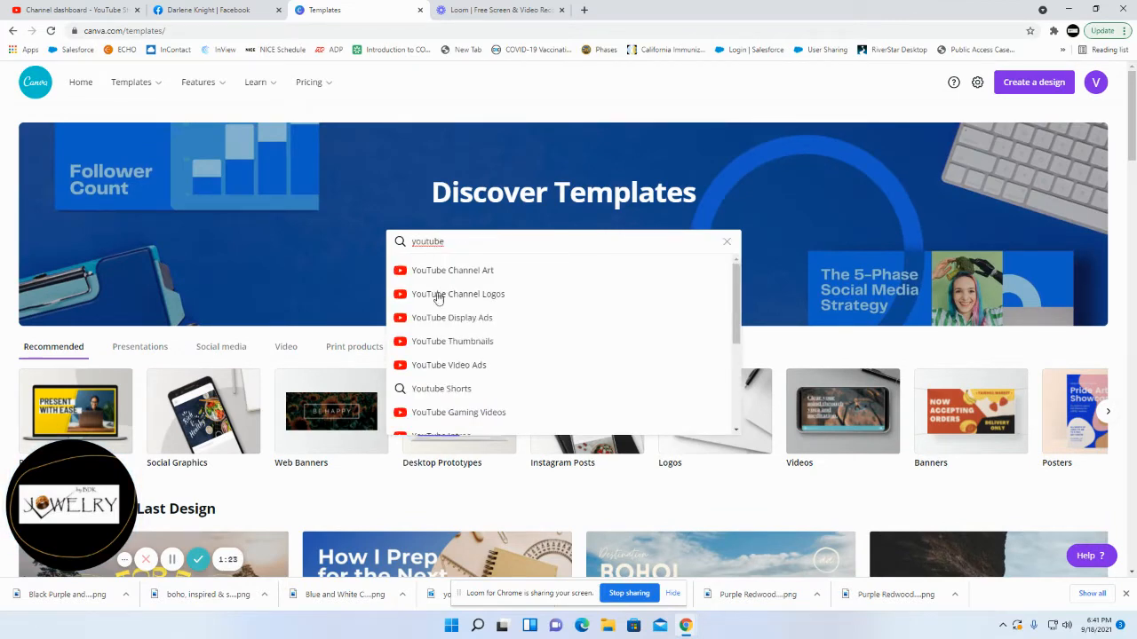
{"action": "left_click", "coordinate": [450, 341]}
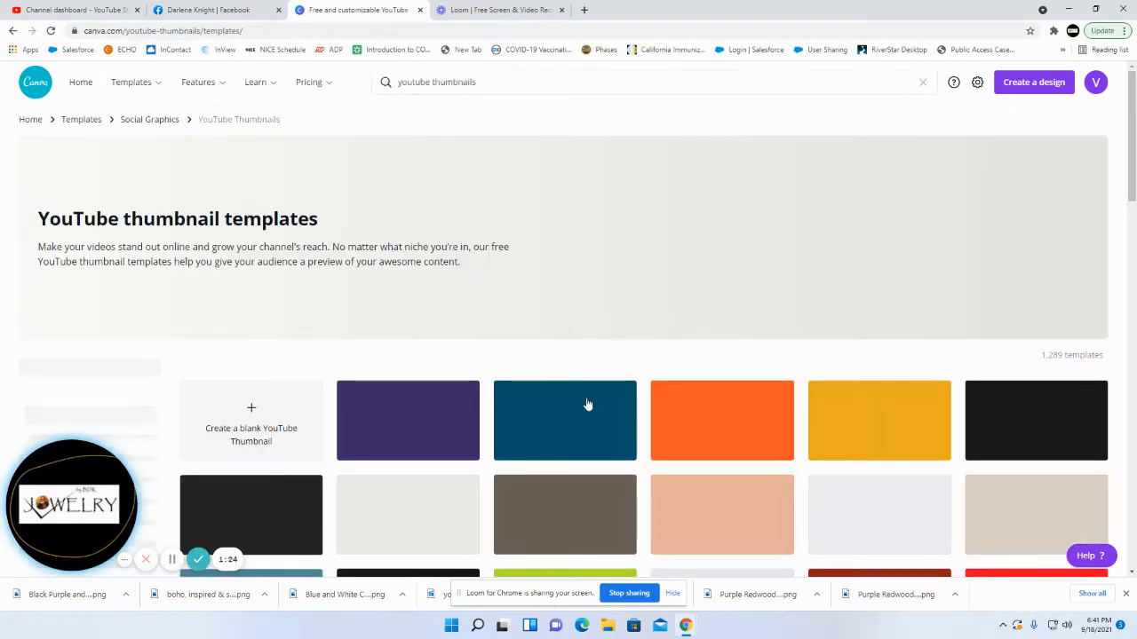
Step: Look through the YouTube thumbnail templates and filter them by price to show only Free ones
{"action": "scroll", "coordinate": [351, 348], "scroll_direction": "down", "scroll_amount": 3}
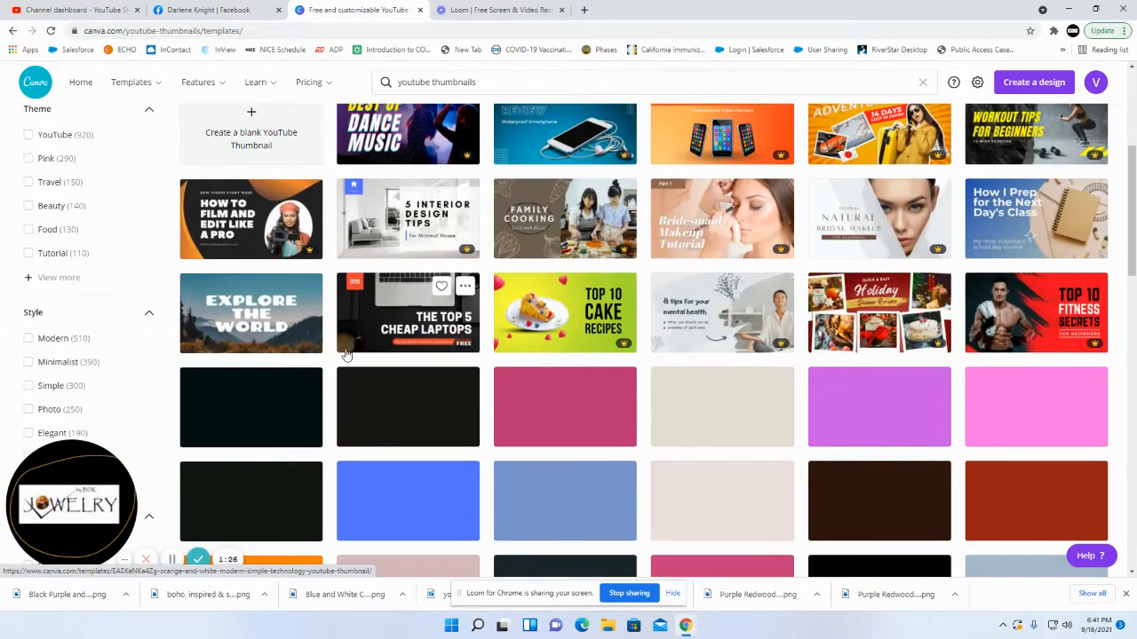
{"action": "scroll", "coordinate": [346, 353], "scroll_direction": "up", "scroll_amount": 1}
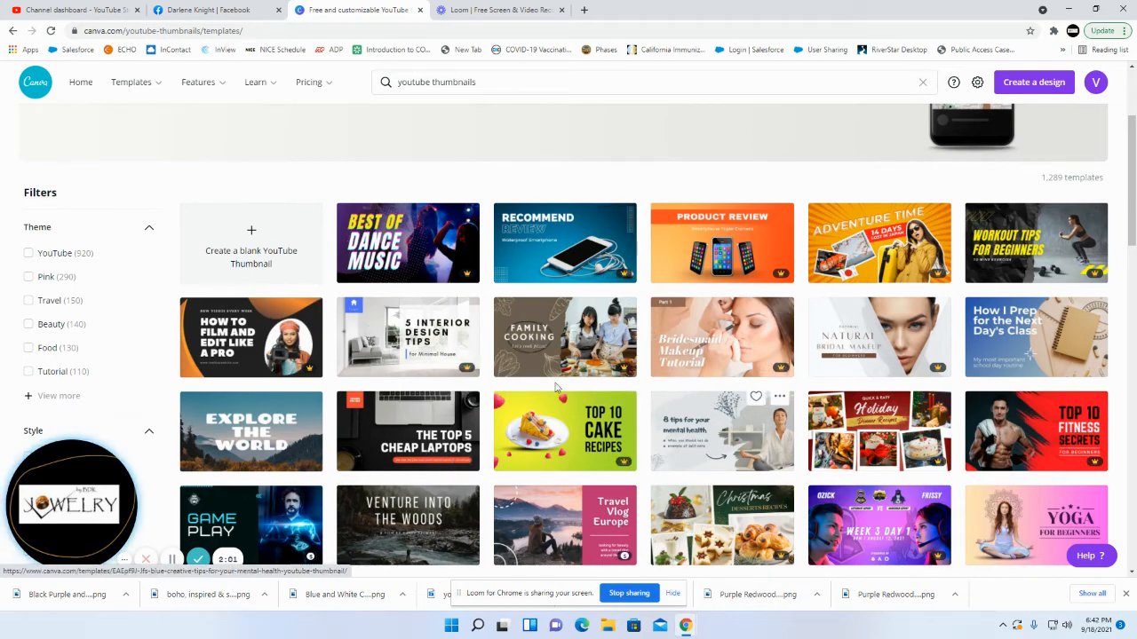
{"action": "scroll", "coordinate": [50, 315], "scroll_direction": "down", "scroll_amount": 1}
{"action": "scroll", "coordinate": [49, 315], "scroll_direction": "down", "scroll_amount": 1}
{"action": "scroll", "coordinate": [48, 305], "scroll_direction": "up", "scroll_amount": 2}
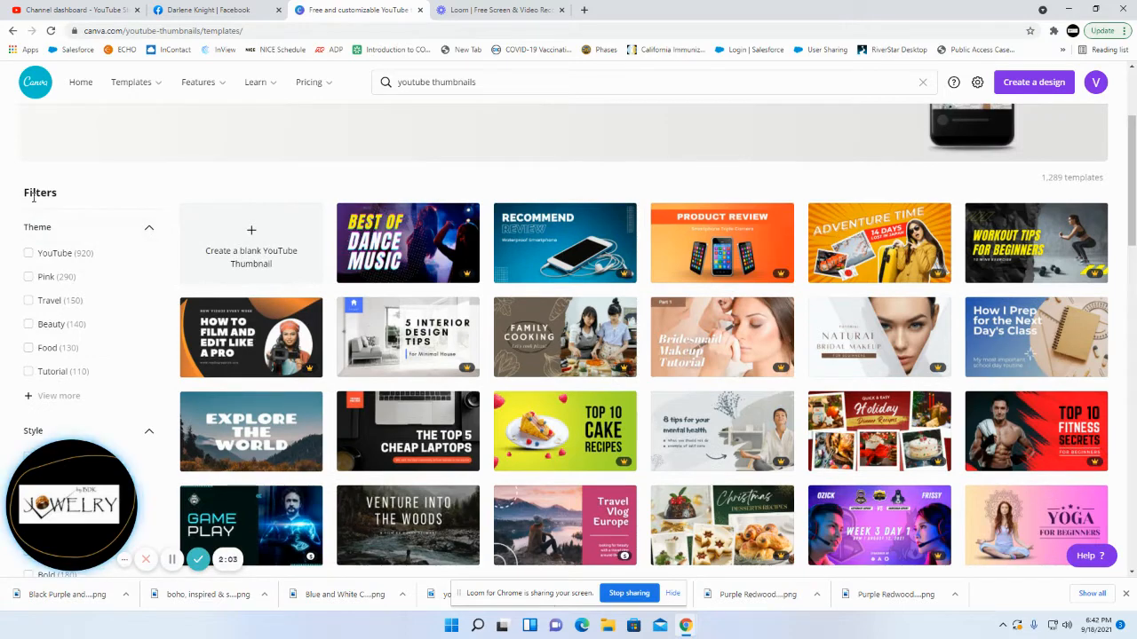
{"action": "scroll", "coordinate": [27, 270], "scroll_direction": "down", "scroll_amount": 1}
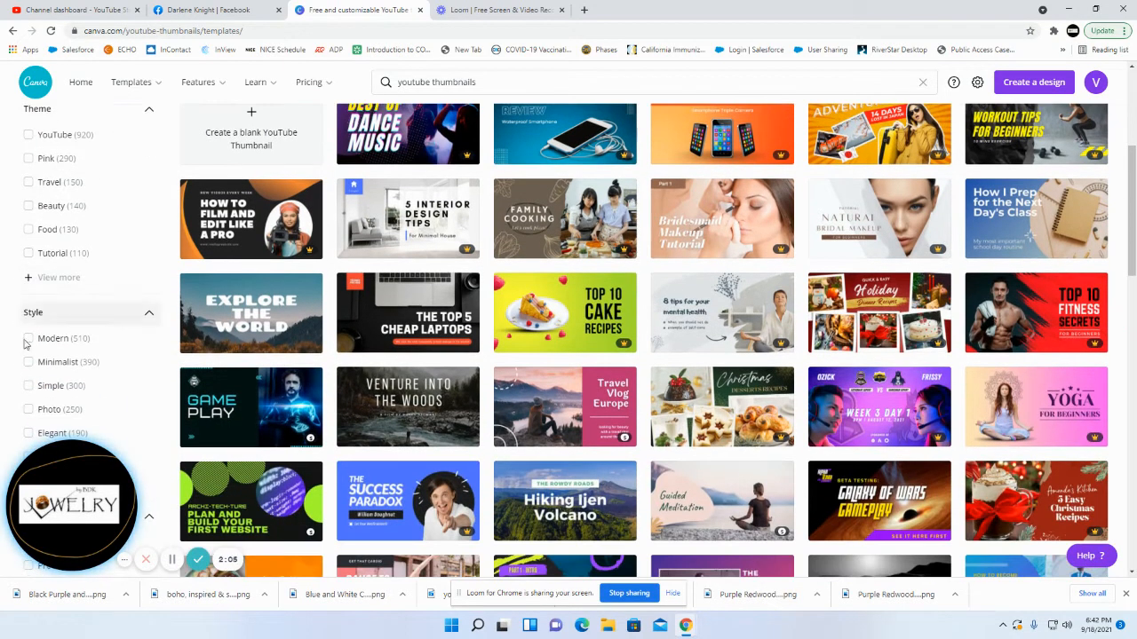
{"action": "scroll", "coordinate": [26, 345], "scroll_direction": "down", "scroll_amount": 1}
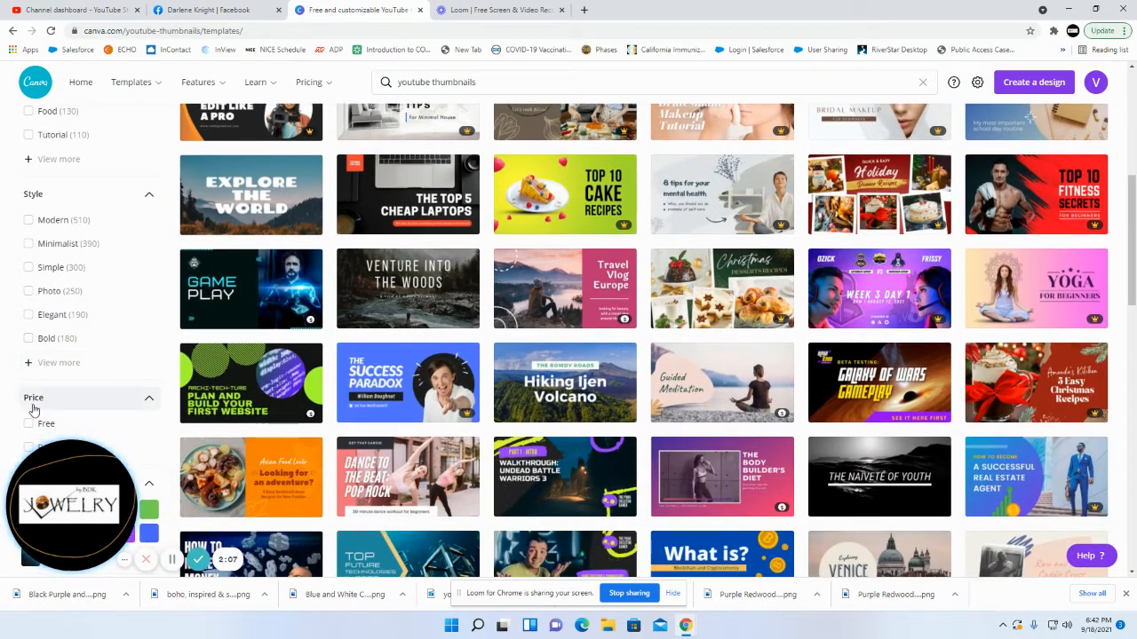
{"action": "scroll", "coordinate": [33, 409], "scroll_direction": "down", "scroll_amount": 2}
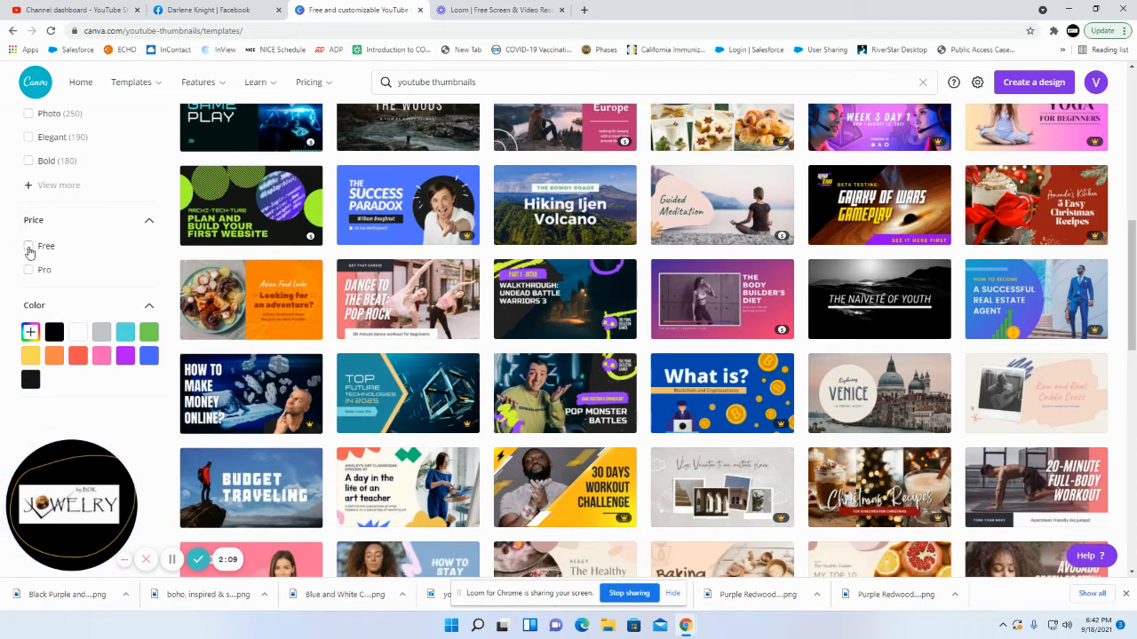
{"action": "left_click", "coordinate": [29, 247]}
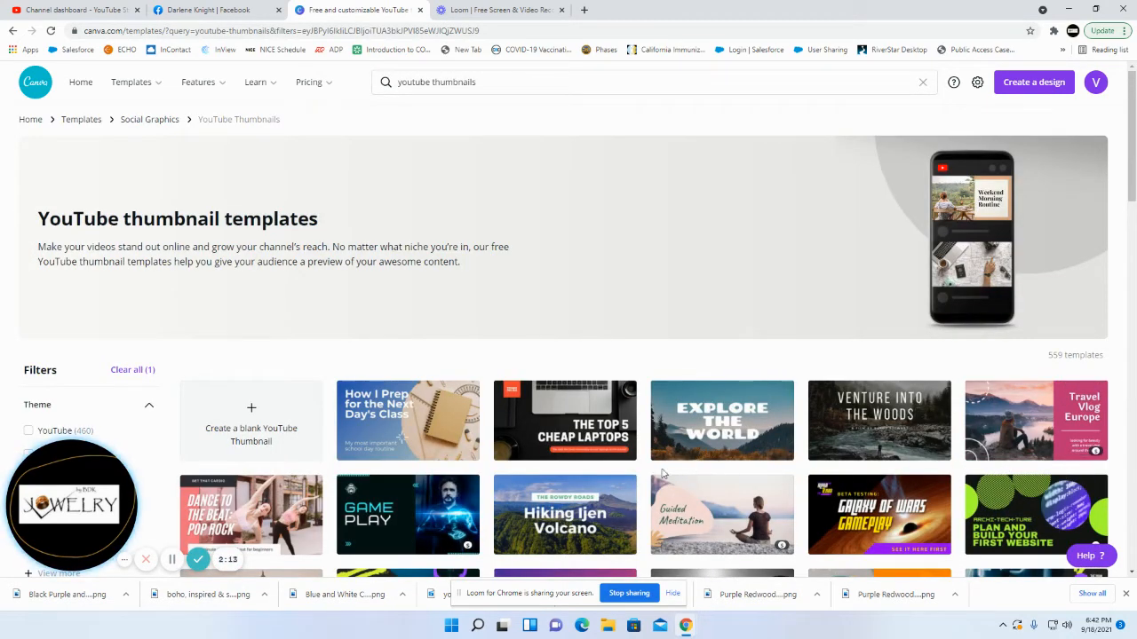
Step: Start a blank YouTube Thumbnail design from the filtered template page
{"action": "scroll", "coordinate": [314, 409], "scroll_direction": "down", "scroll_amount": 1}
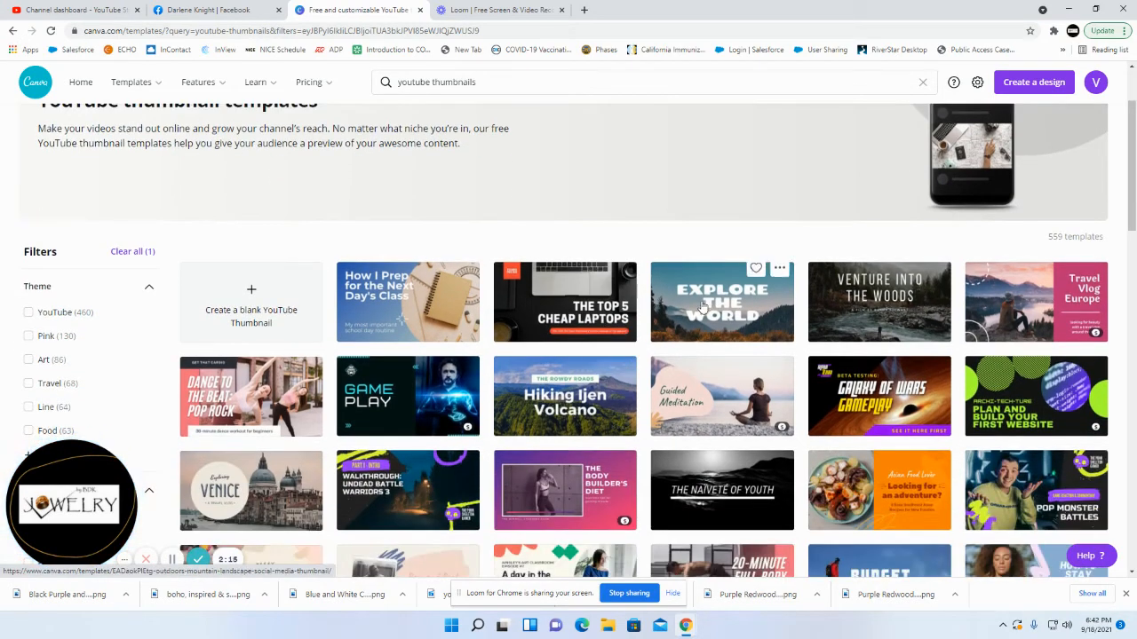
{"action": "scroll", "coordinate": [1079, 377], "scroll_direction": "down", "scroll_amount": 1}
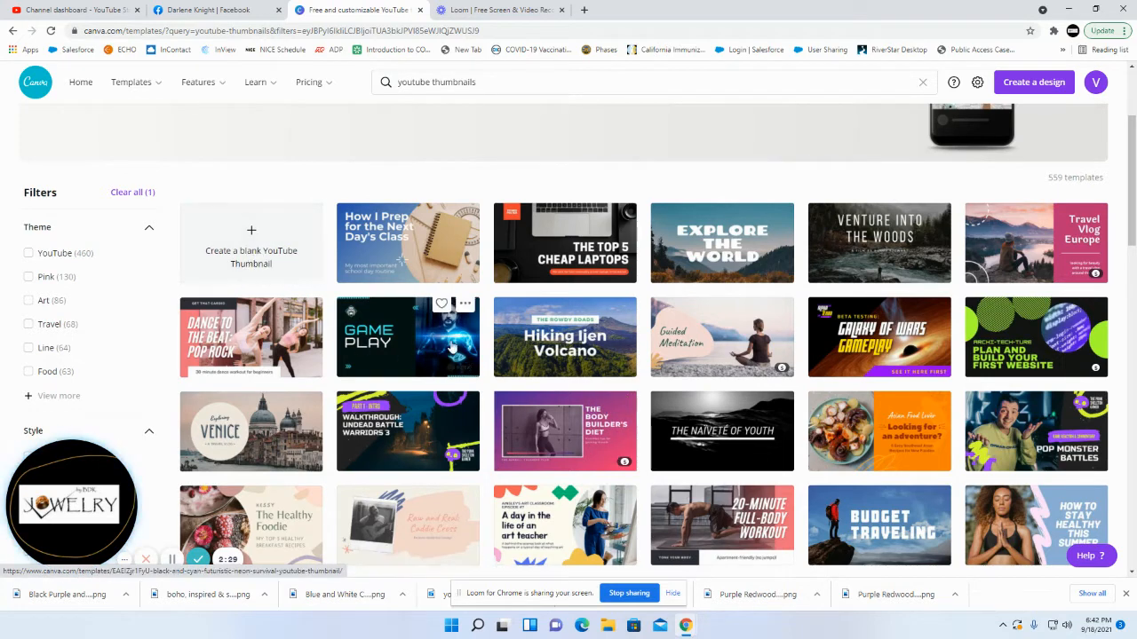
{"action": "left_click", "coordinate": [250, 240]}
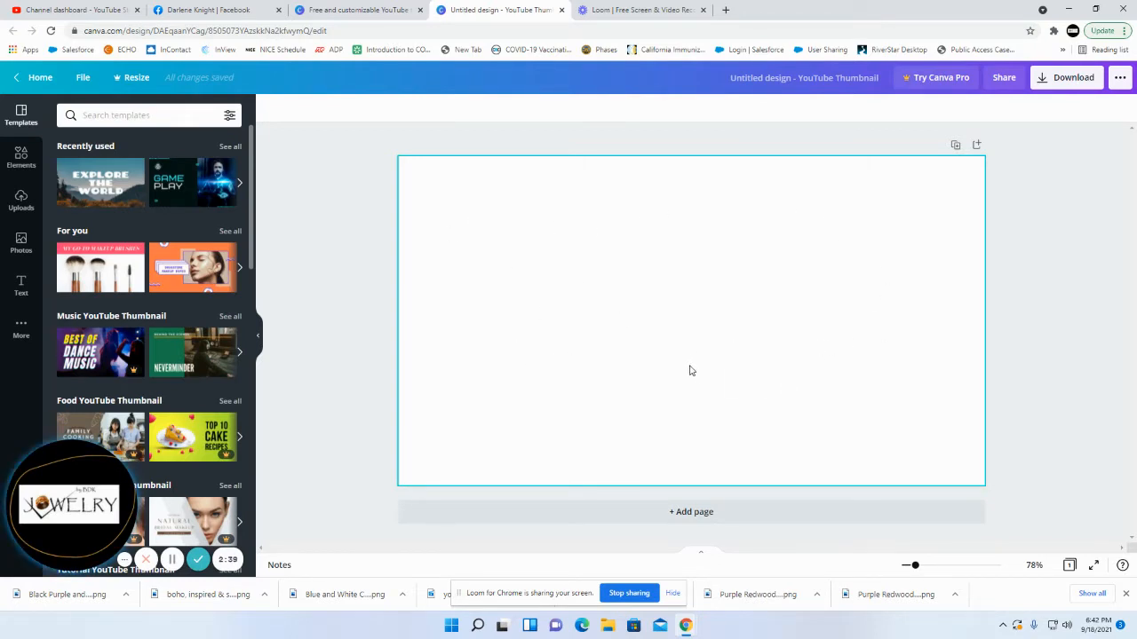
Step: Add the uploaded brown and yellow bracelet stack photo to the page and crop both its sides to a roughly square frame
{"action": "left_click", "coordinate": [20, 243]}
{"action": "left_click", "coordinate": [20, 199]}
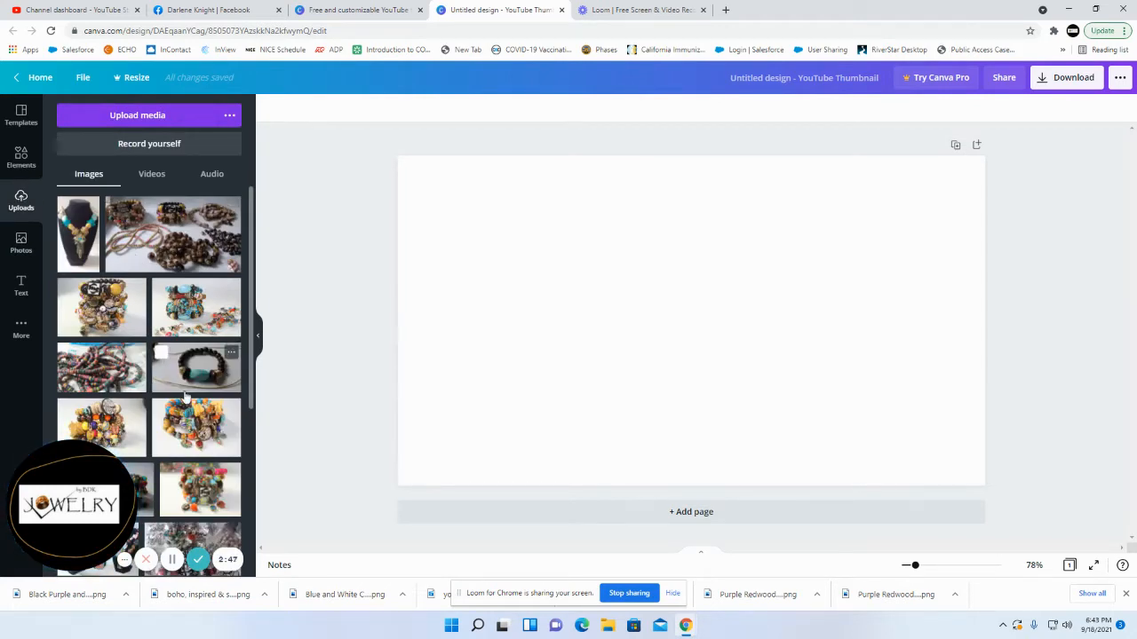
{"action": "left_click", "coordinate": [97, 304]}
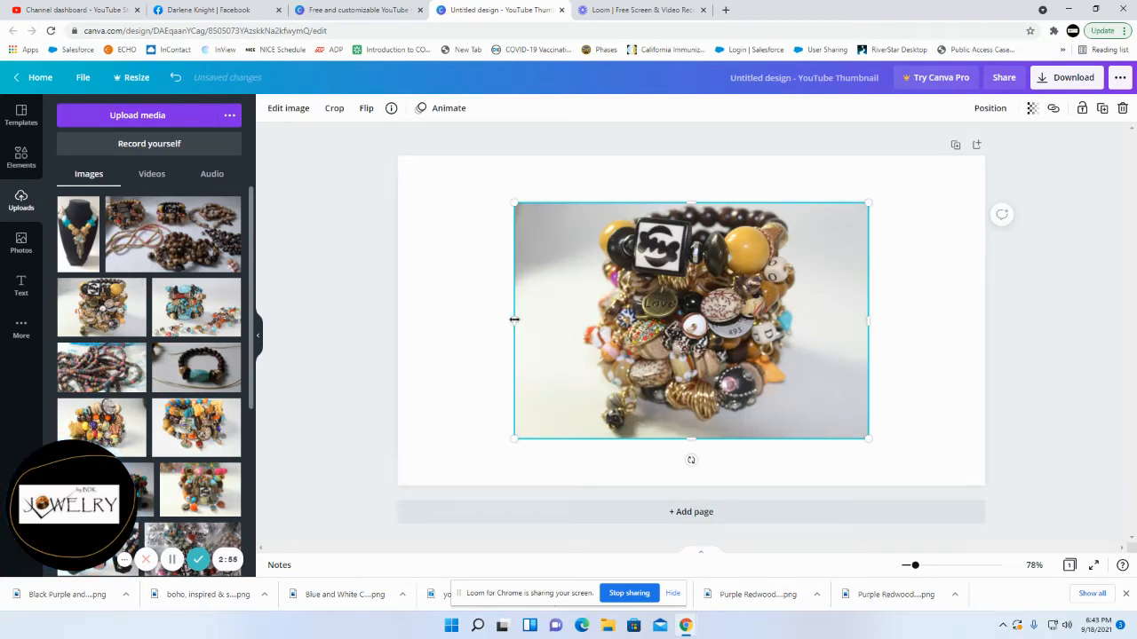
{"action": "left_click_drag", "start_coordinate": [514, 318], "coordinate": [570, 323]}
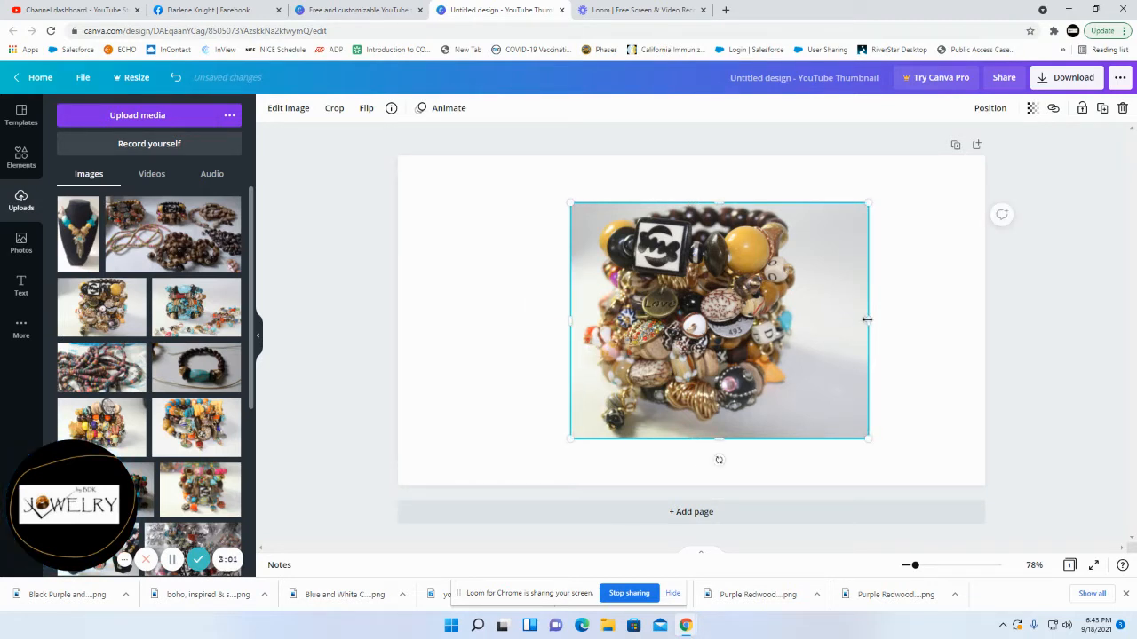
{"action": "left_click_drag", "start_coordinate": [867, 320], "coordinate": [805, 320]}
{"action": "left_click", "coordinate": [743, 480]}
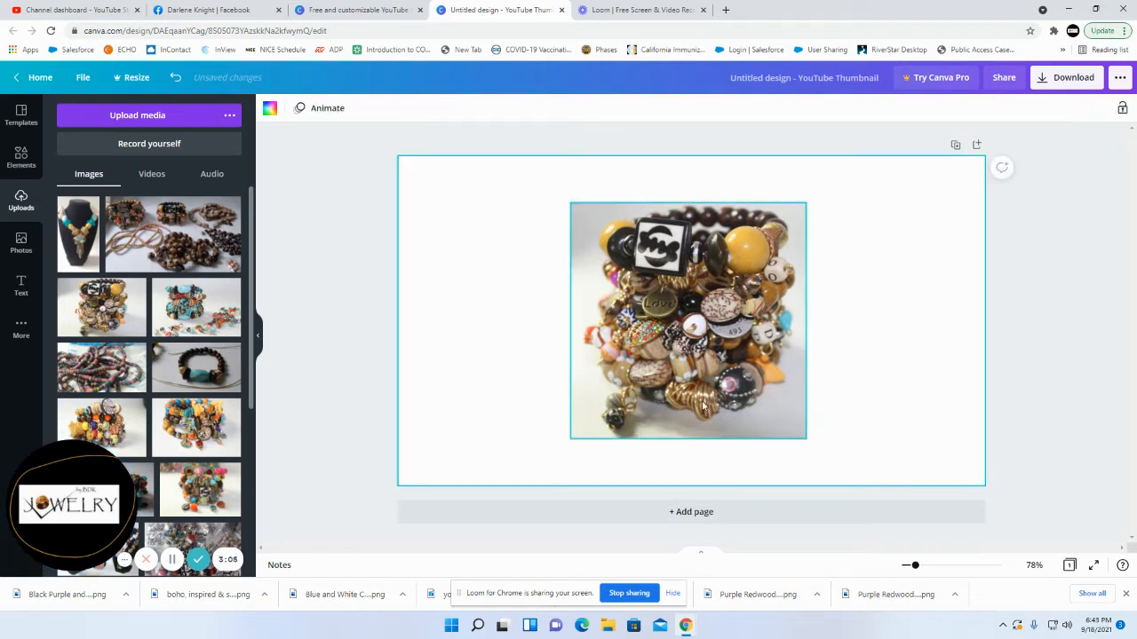
Step: Move the bracelet photo into the page's upper-right corner and enlarge it to fill the full page height
{"action": "left_click_drag", "start_coordinate": [673, 346], "coordinate": [852, 294]}
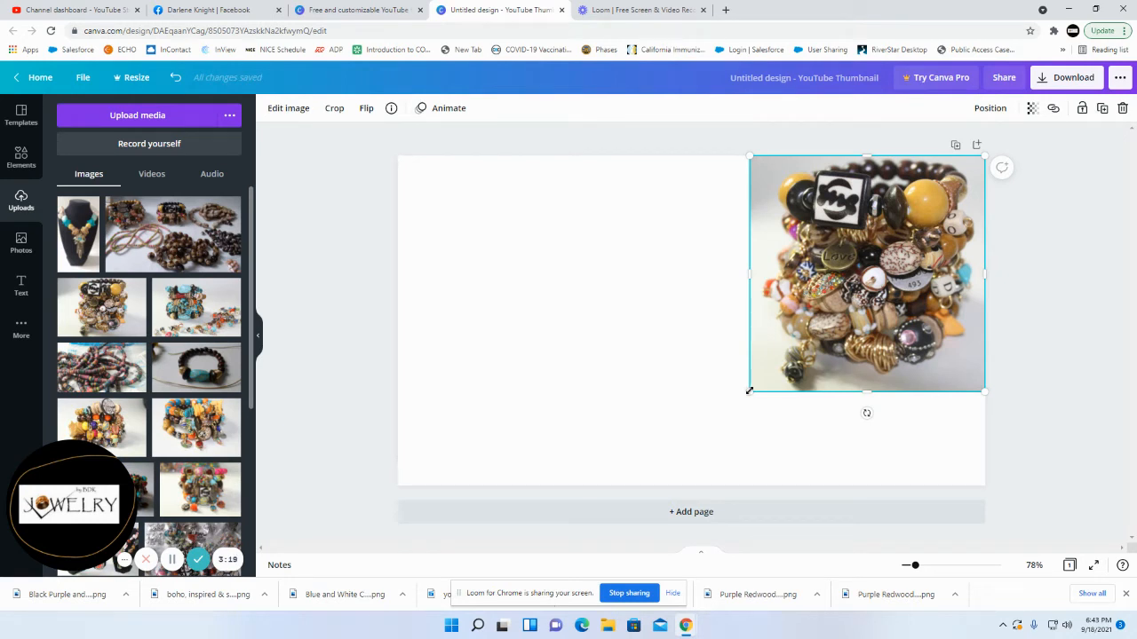
{"action": "left_click_drag", "start_coordinate": [744, 392], "coordinate": [619, 452]}
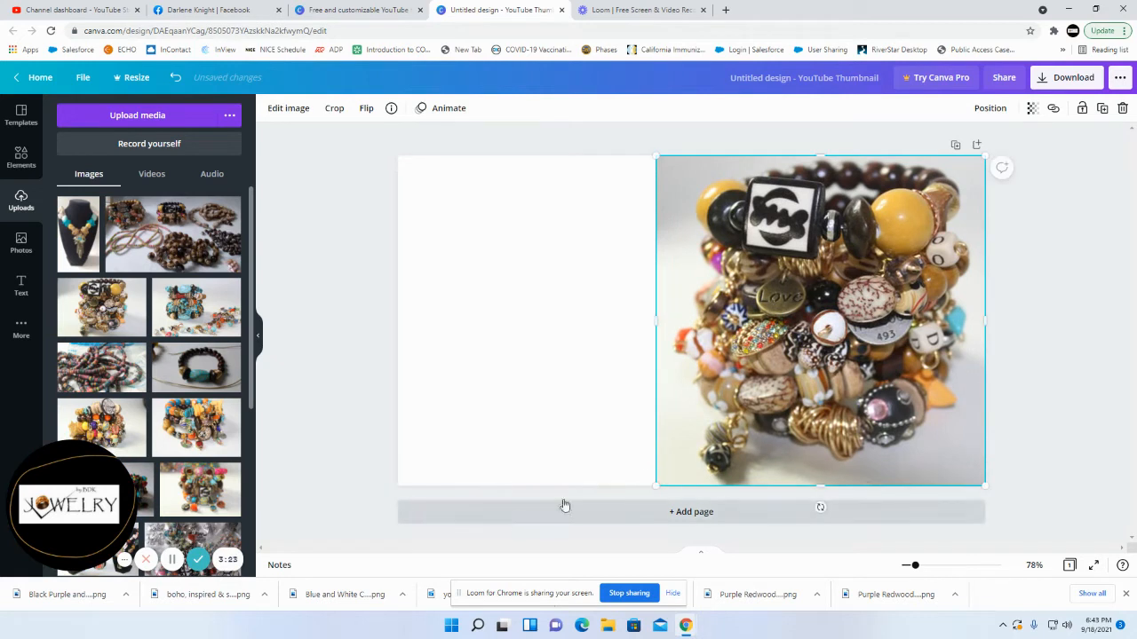
{"action": "left_click", "coordinate": [586, 325]}
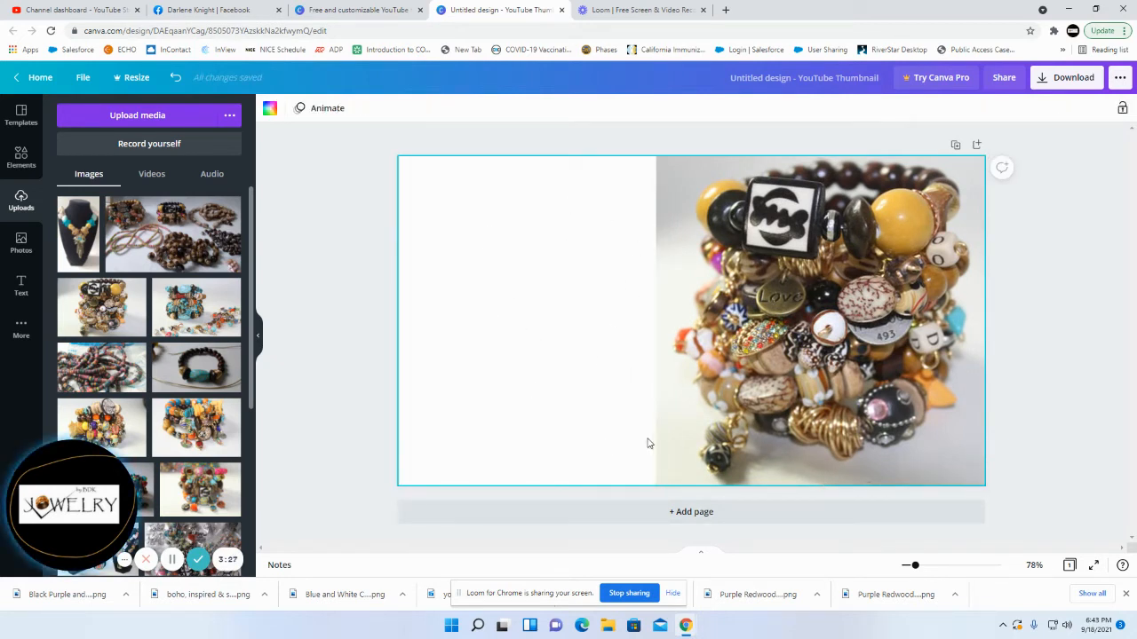
Step: Insert the "cold, smooth & tasty." text combination and shrink it to fit the white area beside the bracelet photo
{"action": "left_click", "coordinate": [21, 284]}
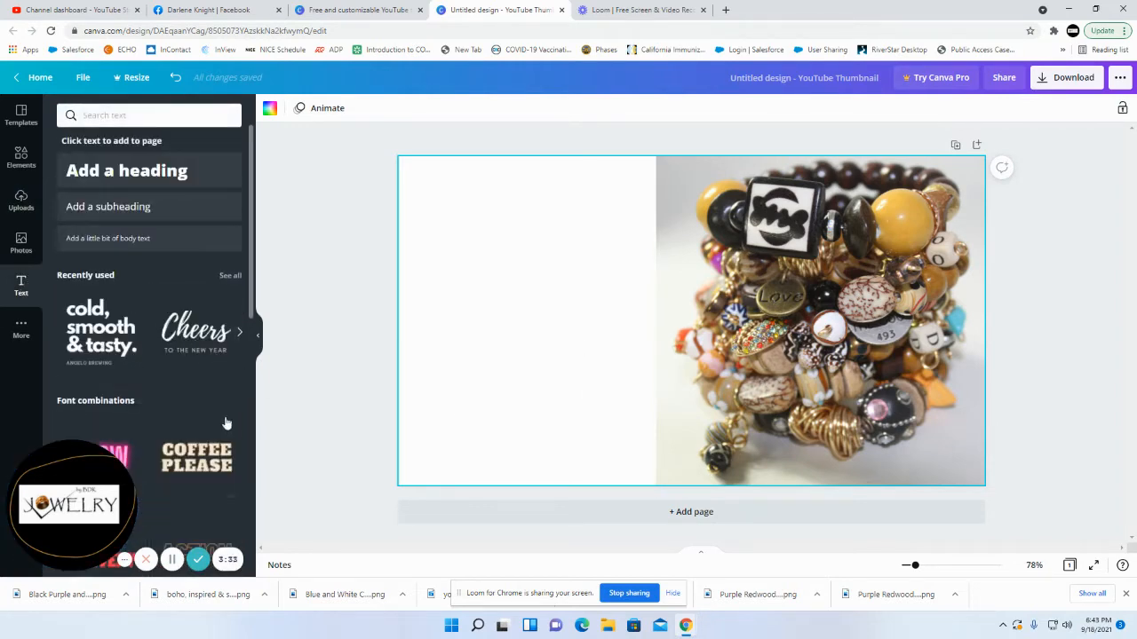
{"action": "left_click", "coordinate": [84, 335]}
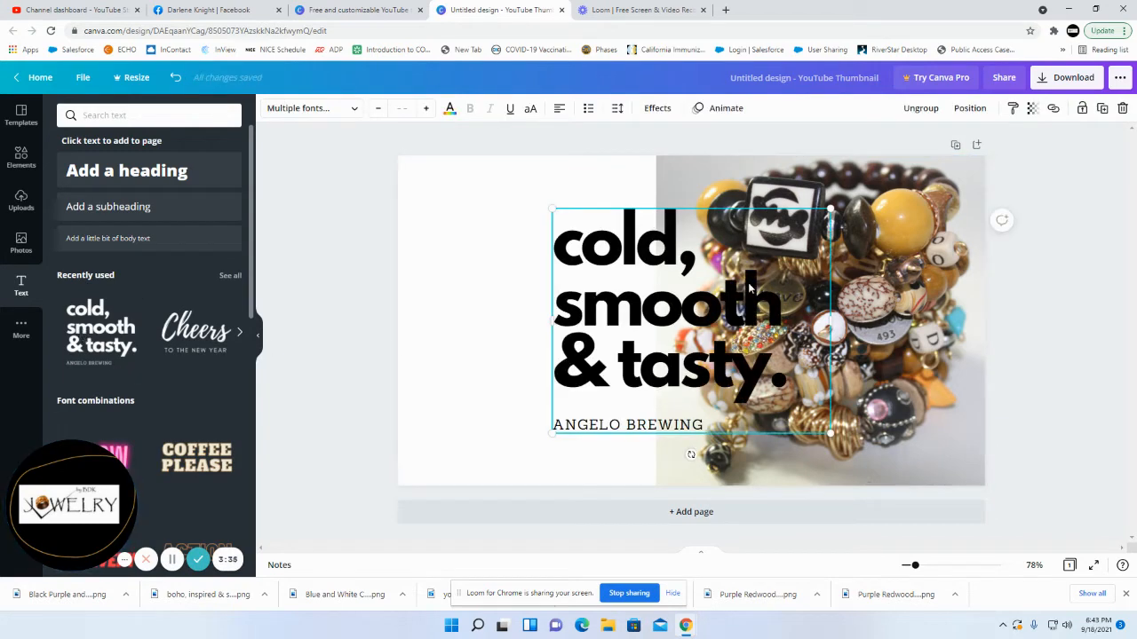
{"action": "left_click_drag", "start_coordinate": [696, 305], "coordinate": [548, 295]}
{"action": "left_click_drag", "start_coordinate": [682, 424], "coordinate": [656, 402]}
{"action": "left_click_drag", "start_coordinate": [529, 317], "coordinate": [523, 337]}
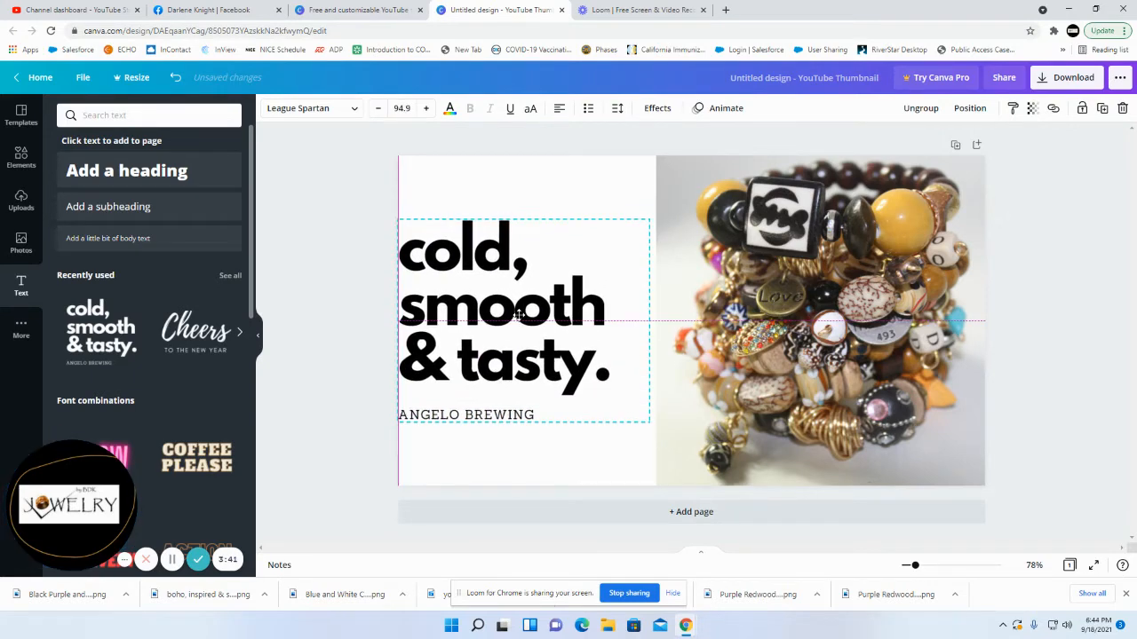
Step: Replace the first two words of the "cold, smooth & tasty." heading with "boho," and "inspired"
{"action": "double_click", "coordinate": [458, 252]}
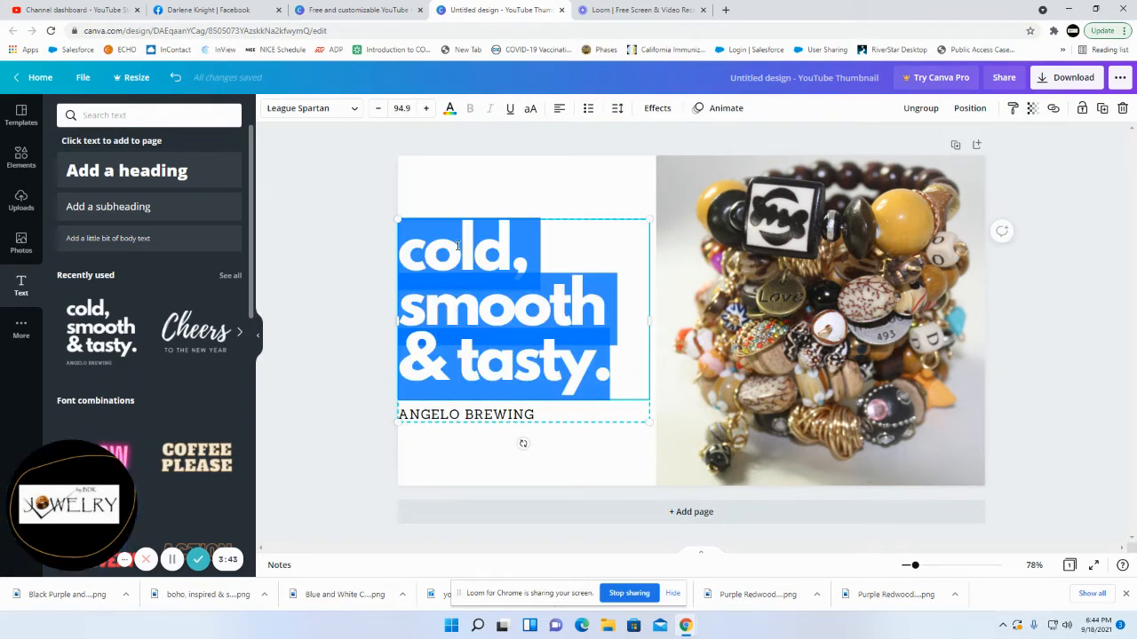
{"action": "left_click", "coordinate": [508, 260]}
{"action": "left_click_drag", "start_coordinate": [508, 262], "coordinate": [377, 256]}
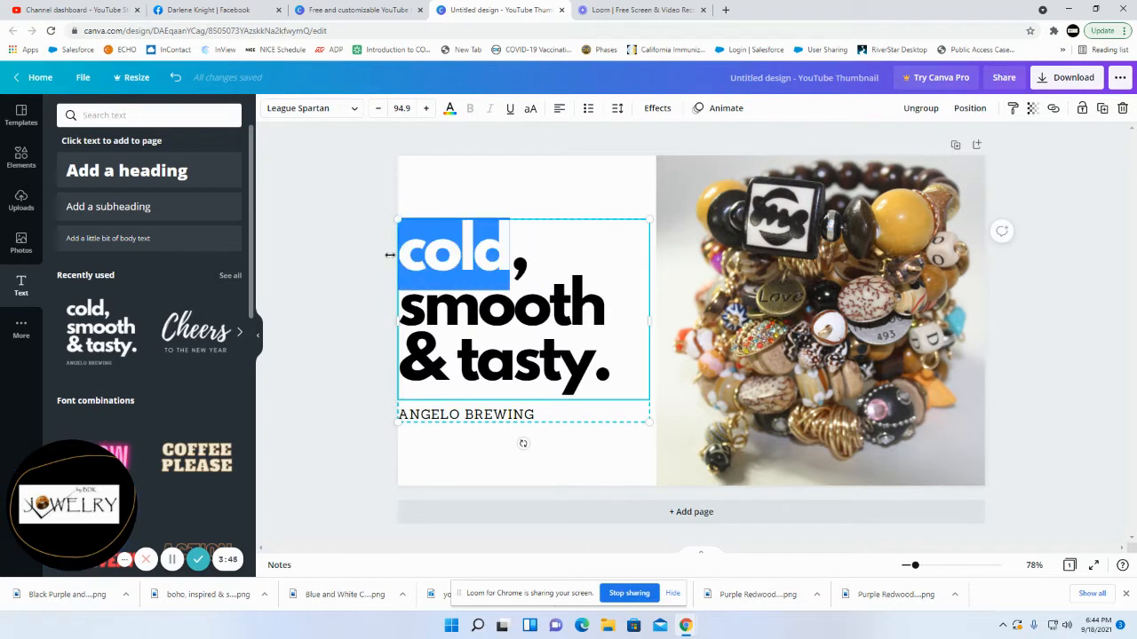
{"action": "type", "text": "boho,"}
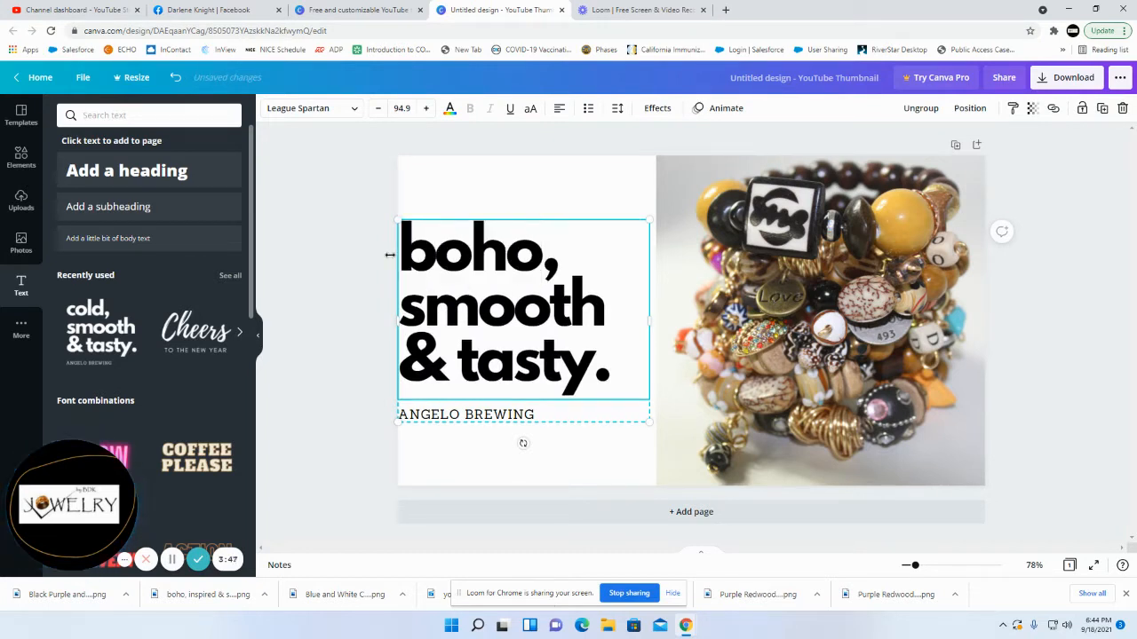
{"action": "key", "text": "Delete"}
{"action": "key", "text": "Delete"}
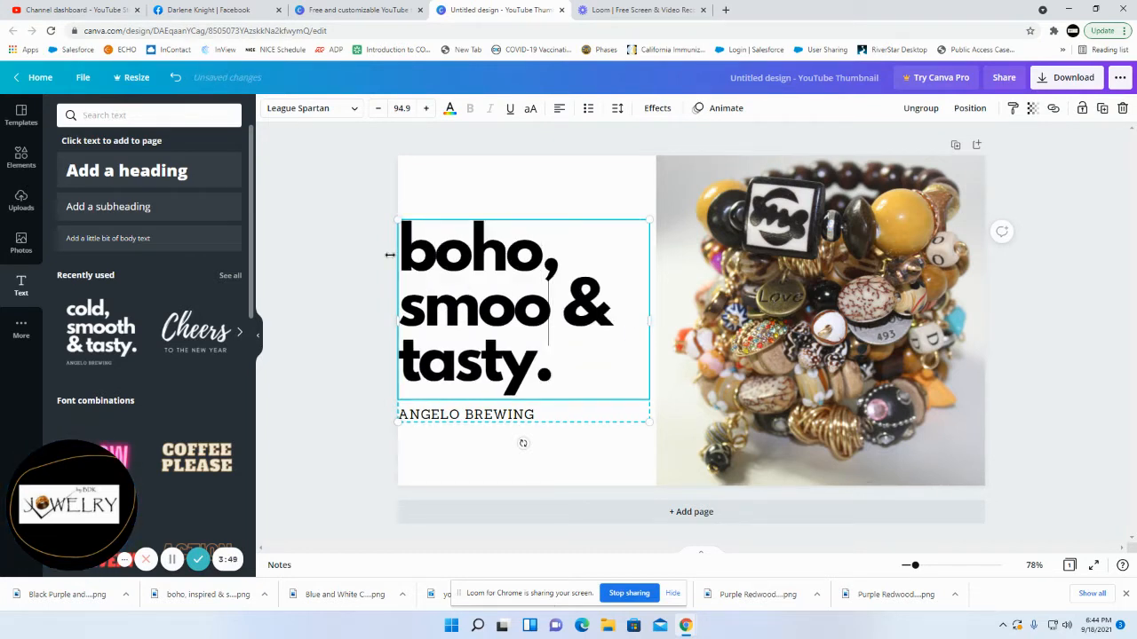
{"action": "key", "text": "BackSpace"}
{"action": "key", "text": "BackSpace"}
{"action": "key", "text": "BackSpace"}
{"action": "key", "text": "BackSpace"}
{"action": "type", "text": "inspired"}
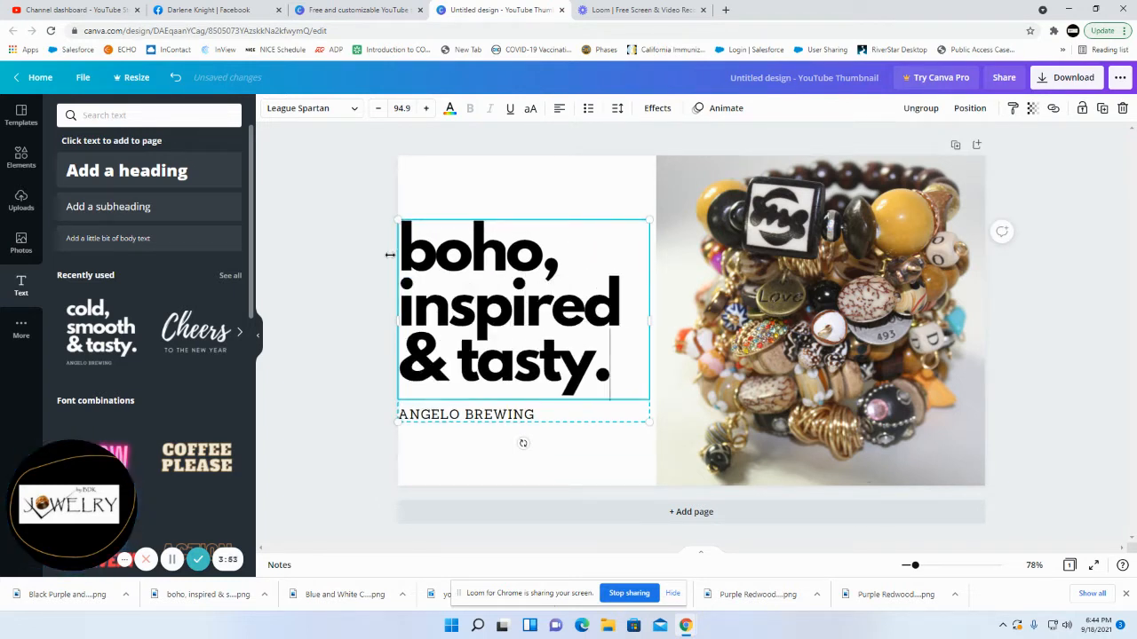
Step: Replace the word "tasty" in the large heading's third line with "stylish", keeping the full stop
{"action": "key", "text": "BackSpace"}
{"action": "key", "text": "BackSpace"}
{"action": "key", "text": "BackSpace"}
{"action": "key", "text": "BackSpace"}
{"action": "key", "text": "BackSpace"}
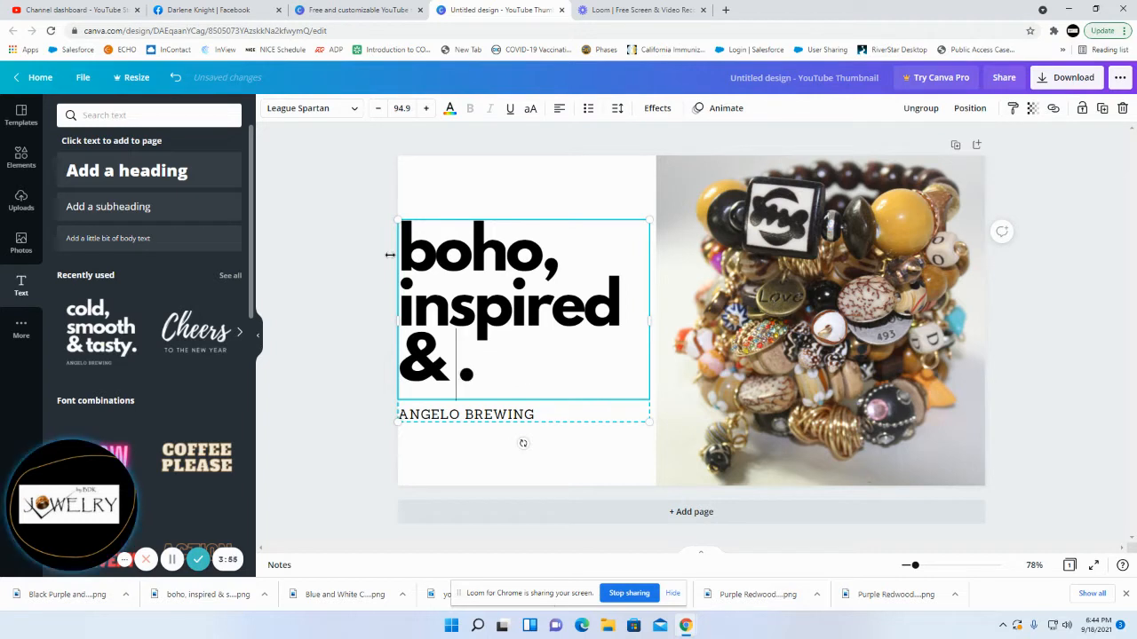
{"action": "type", "text": "stylish"}
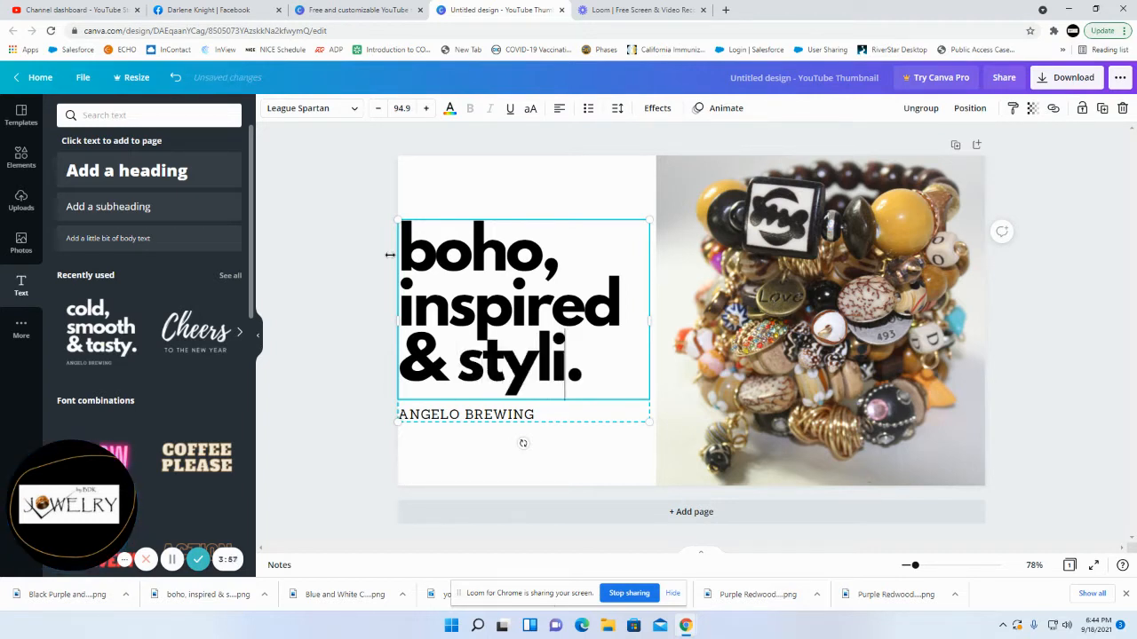
{"action": "left_click", "coordinate": [478, 415]}
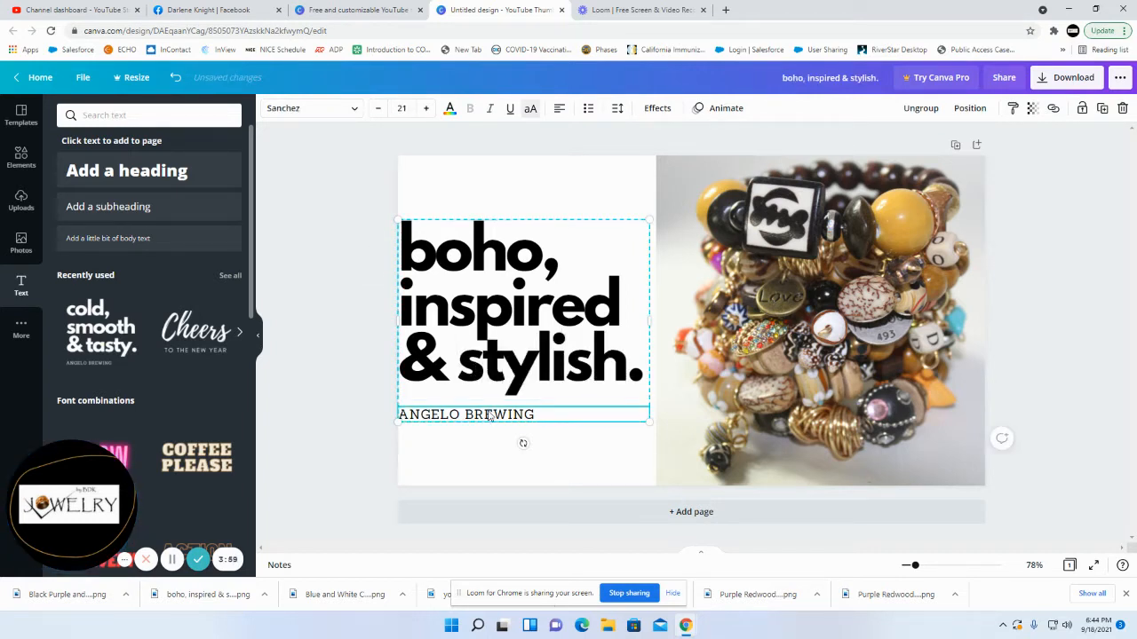
{"action": "double_click", "coordinate": [481, 415]}
{"action": "type", "text": "www.J"}
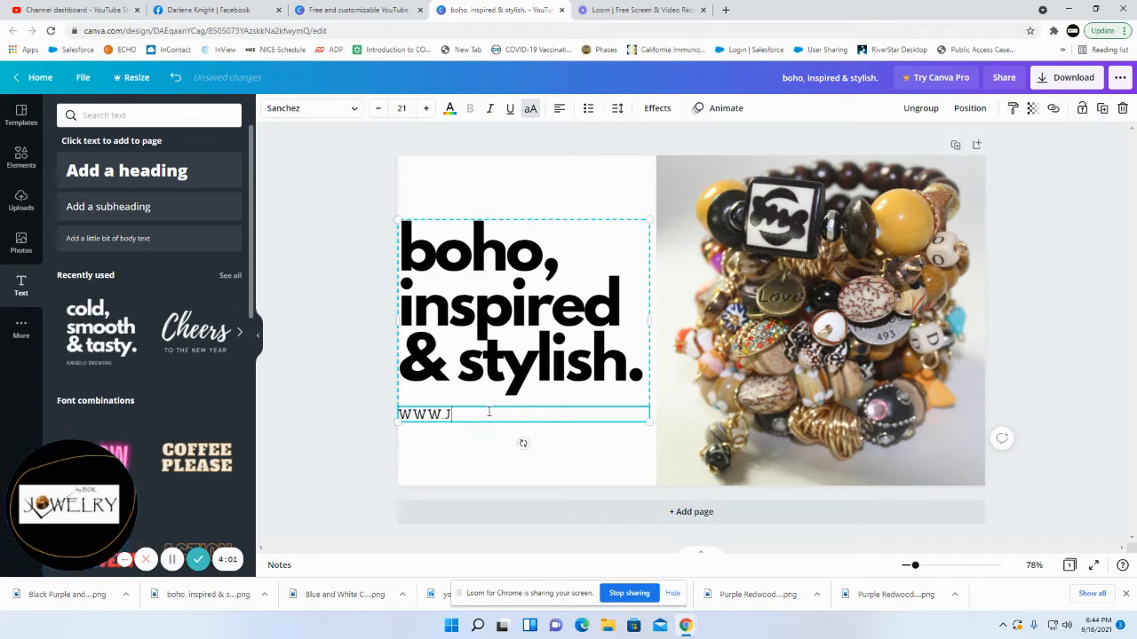
{"action": "type", "text": "EWELRYBYBD"}
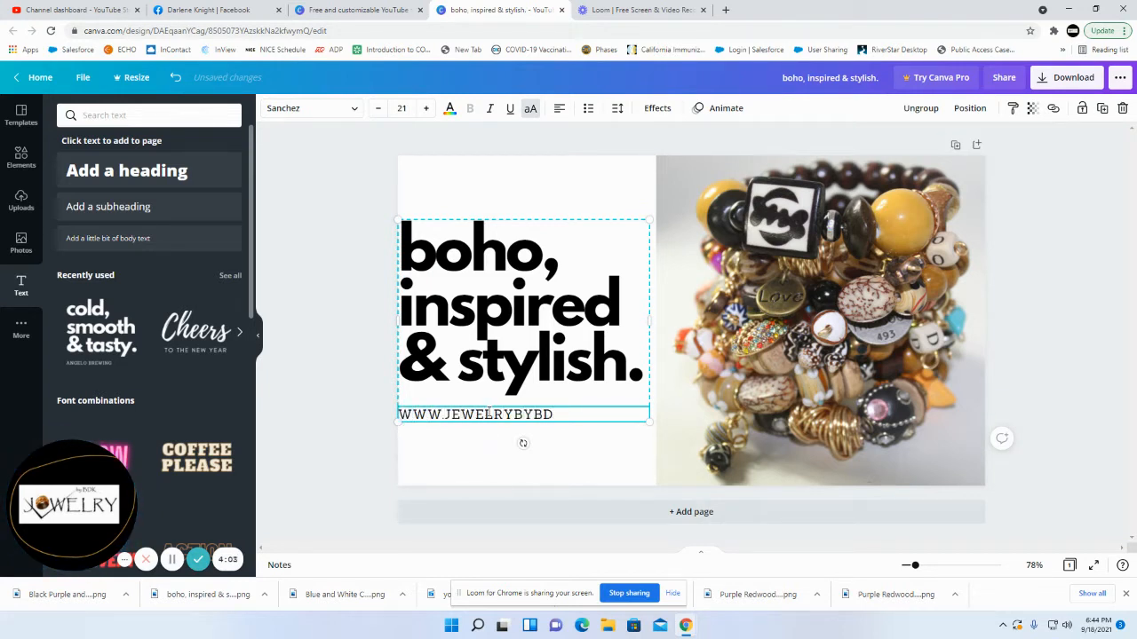
{"action": "type", "text": "K.COM"}
{"action": "left_click", "coordinate": [509, 469]}
{"action": "left_click_drag", "start_coordinate": [533, 293], "coordinate": [531, 328]}
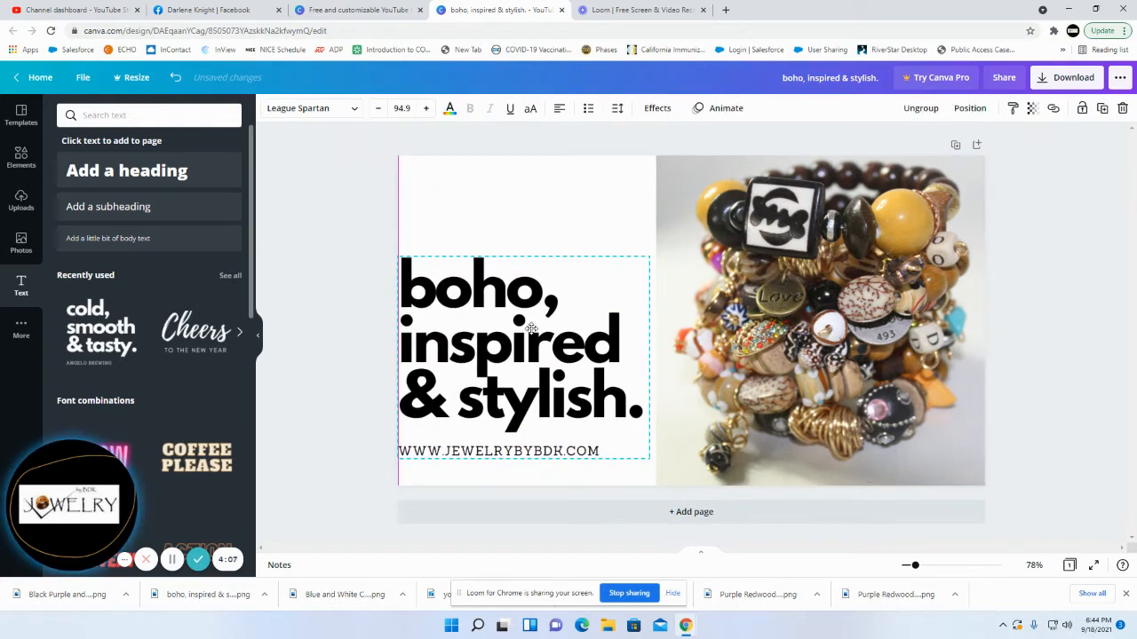
{"action": "left_click", "coordinate": [520, 262]}
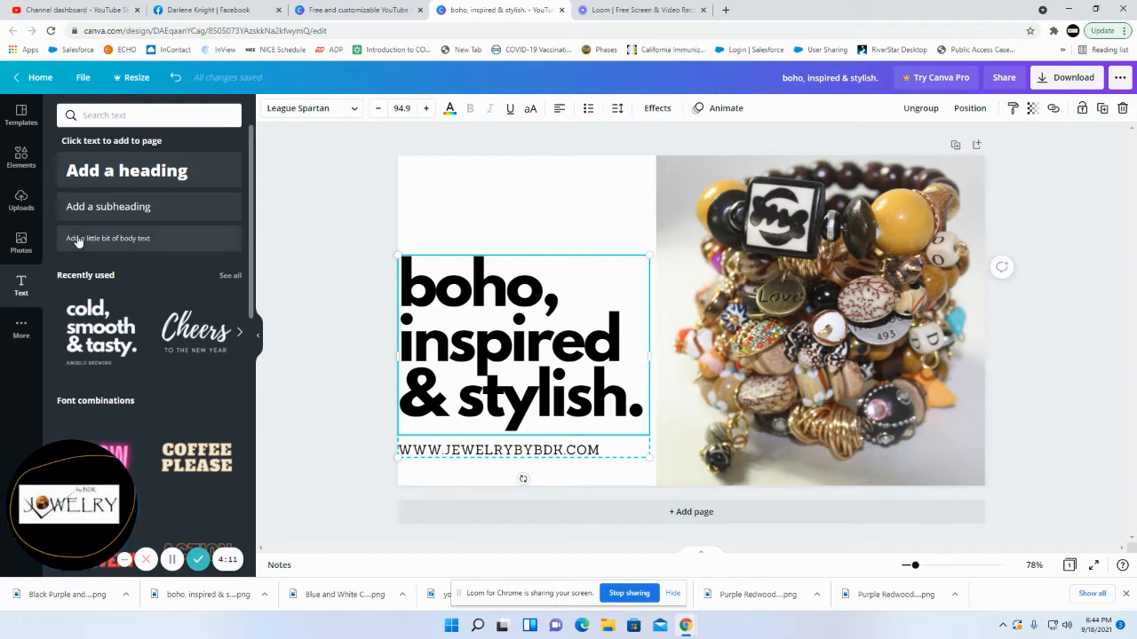
Step: Add a heading reading "DIY STACK BRACELETS...." in the white area above the "boho," text
{"action": "left_click", "coordinate": [115, 172]}
{"action": "left_click", "coordinate": [681, 370]}
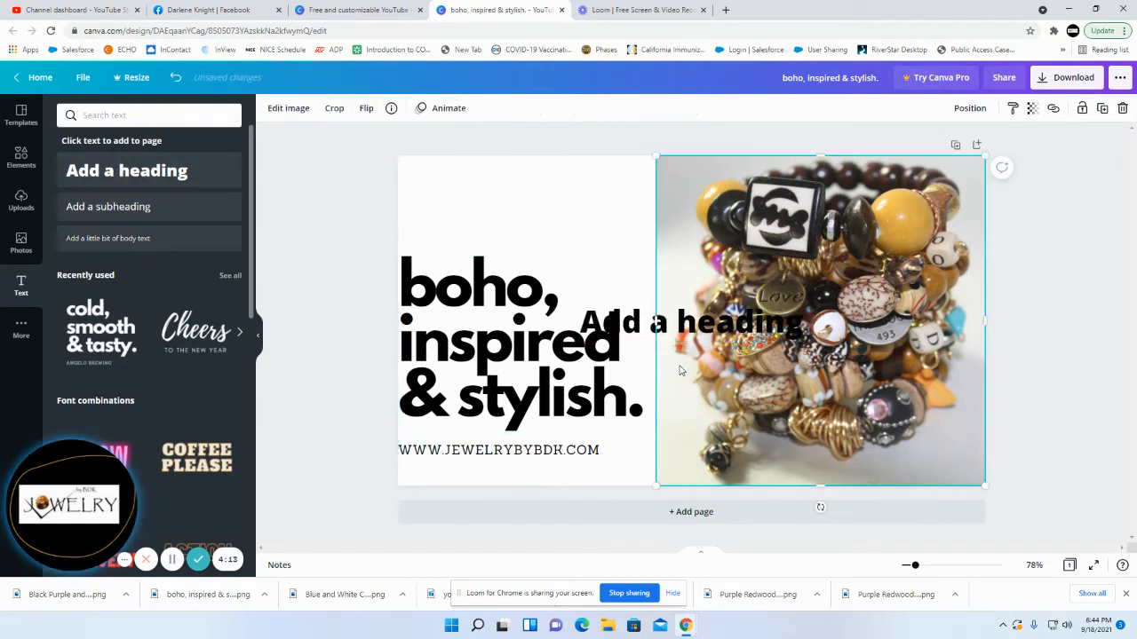
{"action": "left_click_drag", "start_coordinate": [675, 318], "coordinate": [505, 196]}
{"action": "double_click", "coordinate": [486, 206]}
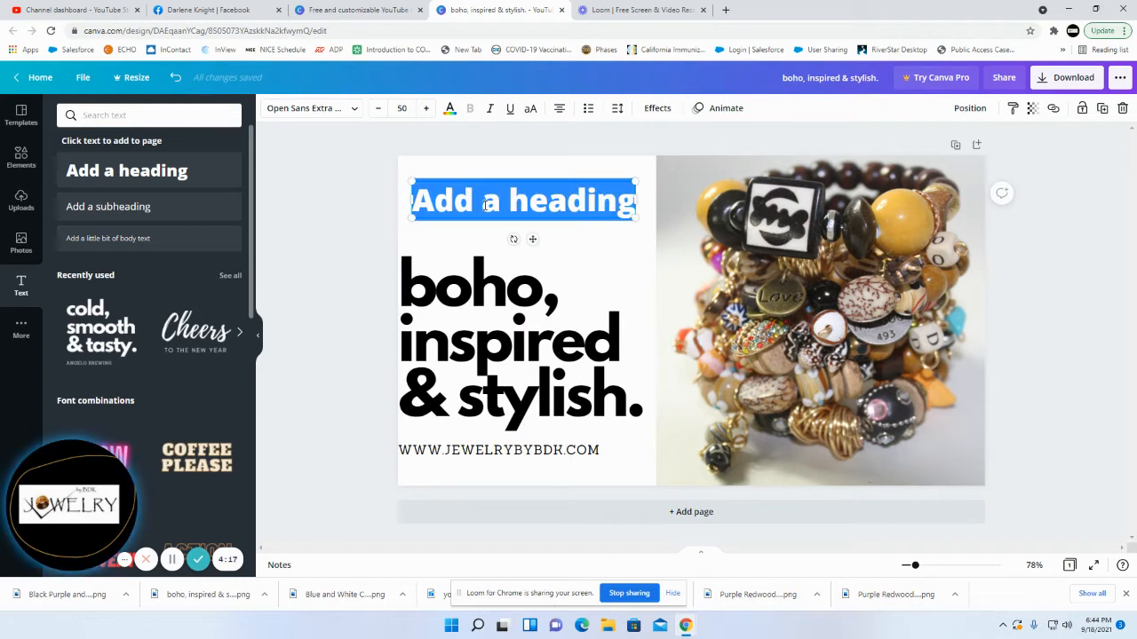
{"action": "type", "text": "DIY"}
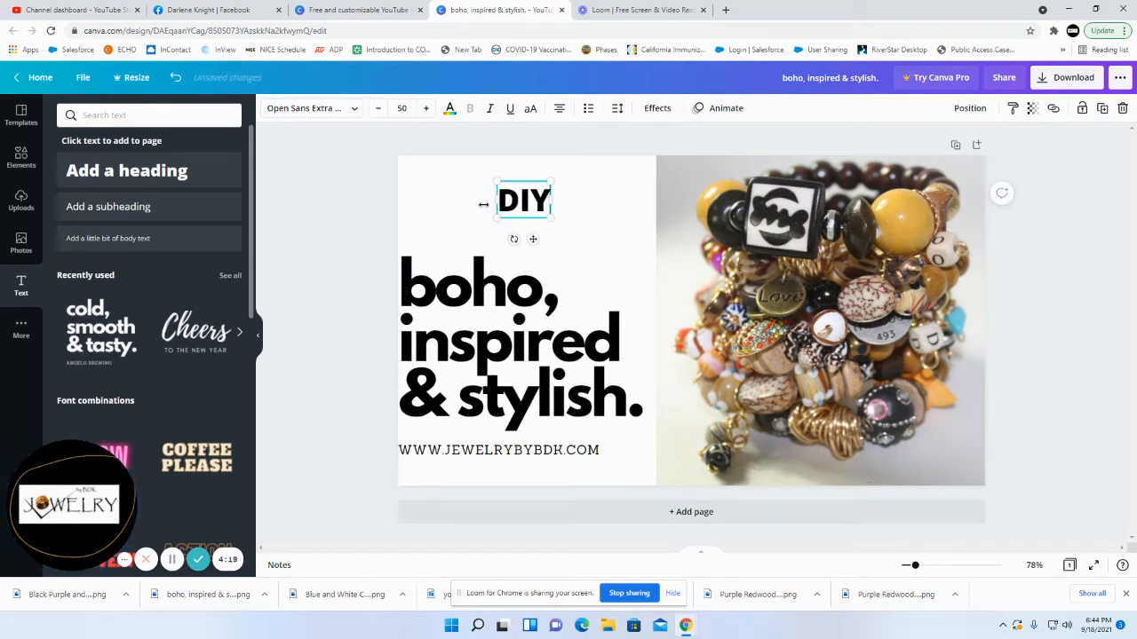
{"action": "type", "text": " STACK BRAC"}
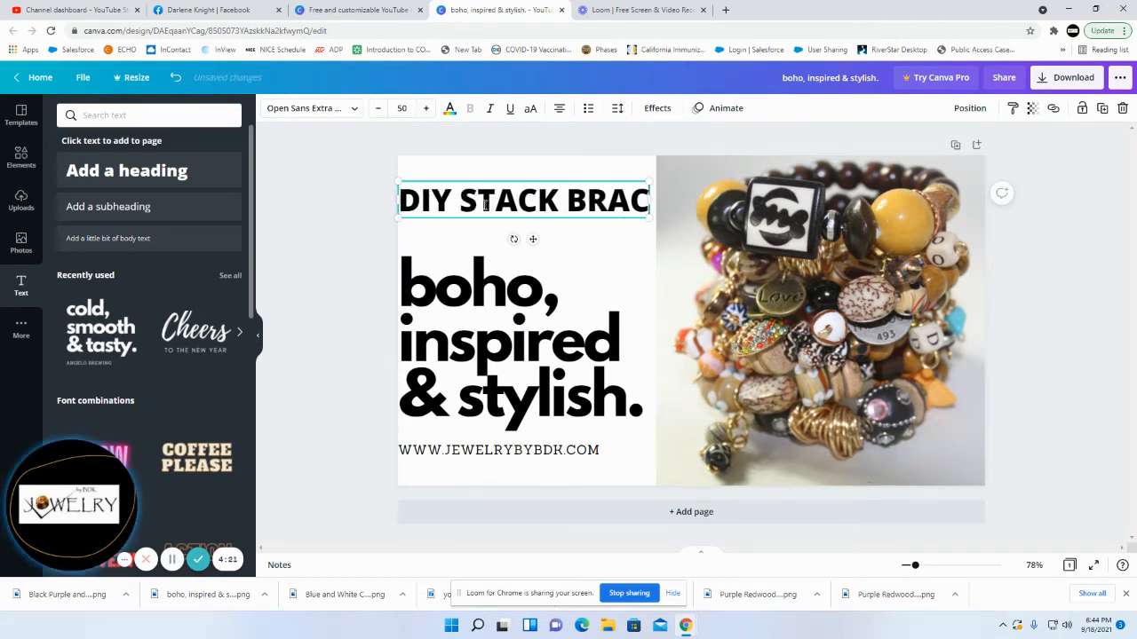
{"action": "type", "text": "ELETS"}
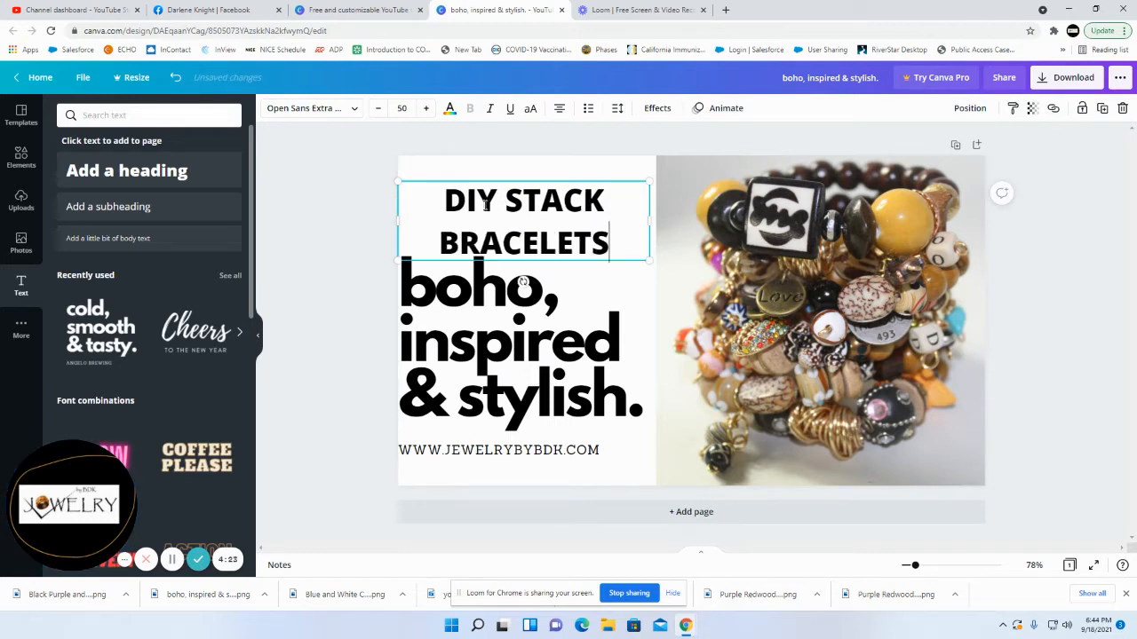
{"action": "type", "text": "...."}
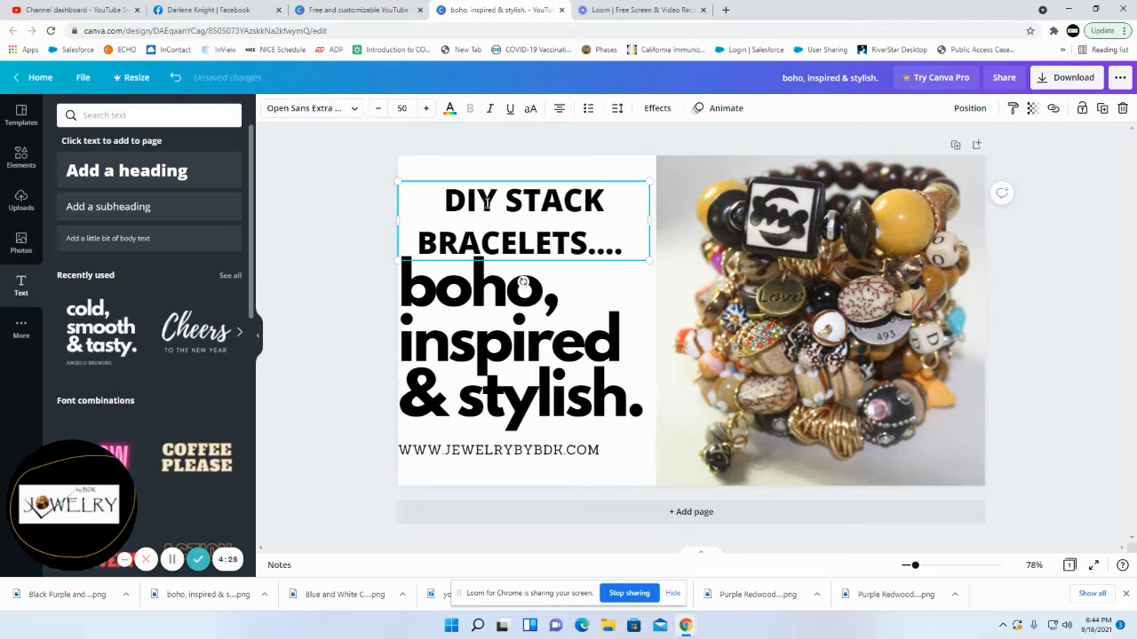
{"action": "left_click", "coordinate": [707, 283]}
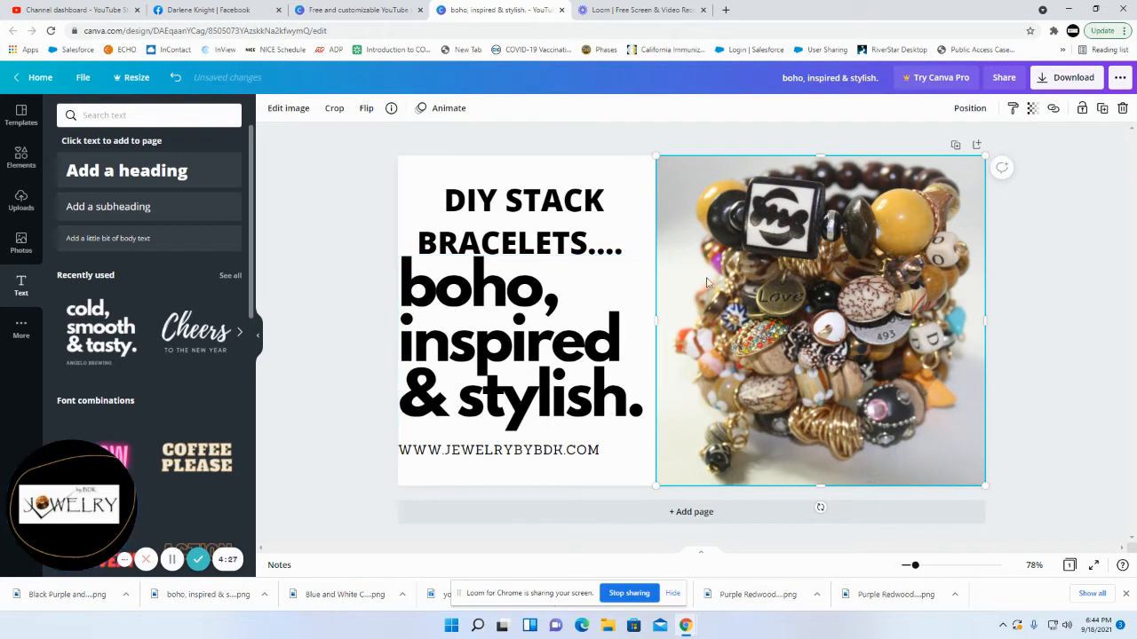
Step: Space the "DIY STACK BRACELETS...." heading and the boho text group apart vertically so they no longer overlap
{"action": "left_click_drag", "start_coordinate": [569, 254], "coordinate": [529, 238]}
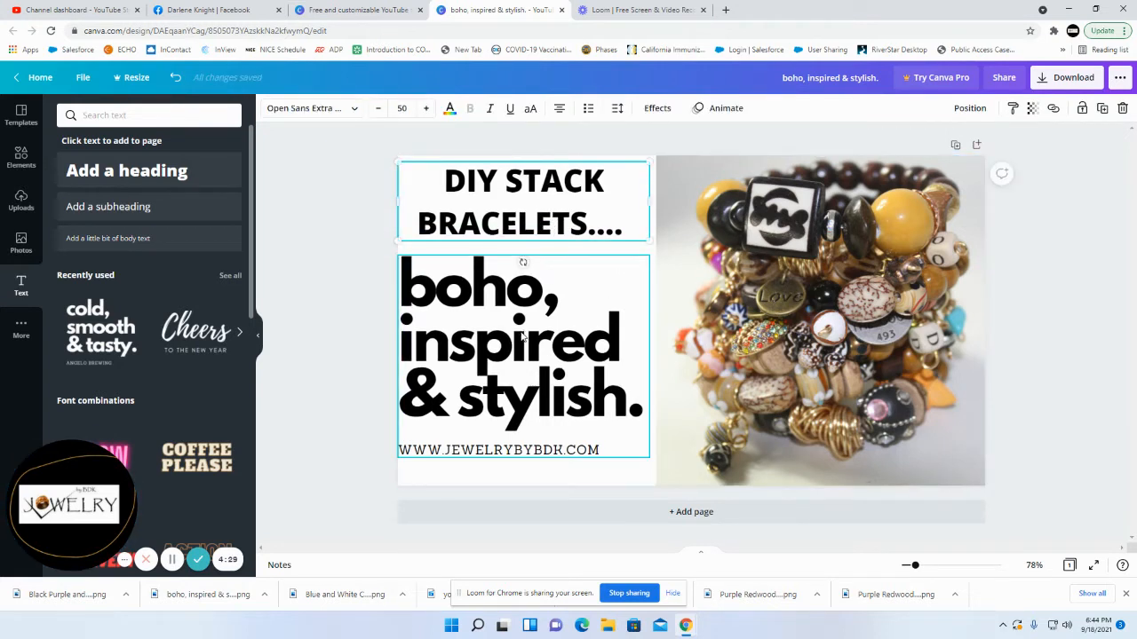
{"action": "left_click_drag", "start_coordinate": [523, 337], "coordinate": [524, 357]}
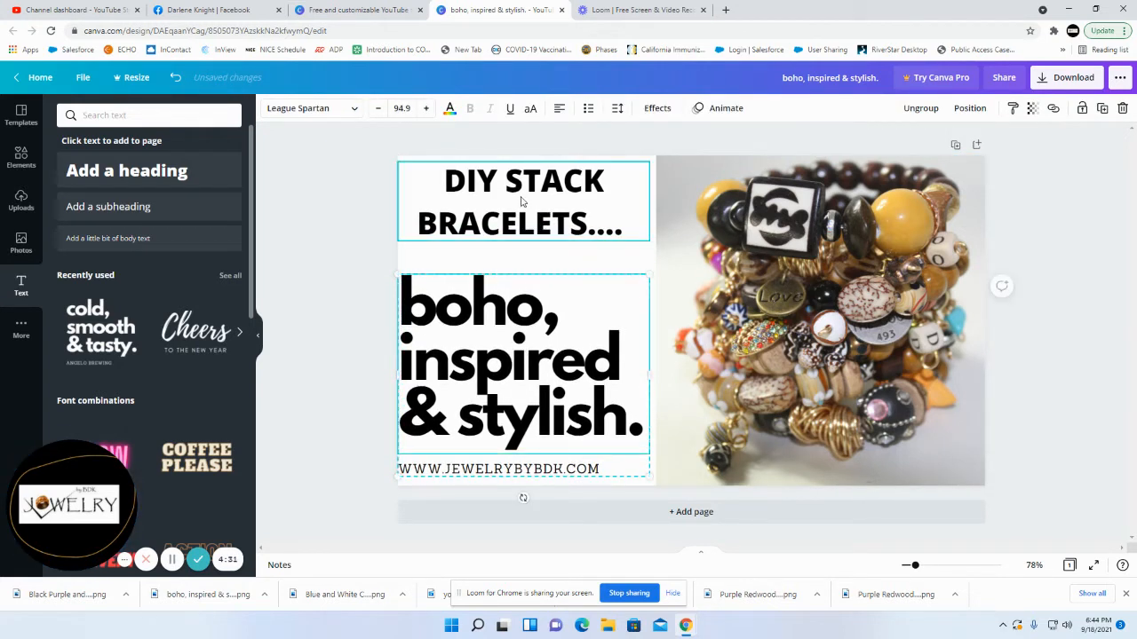
{"action": "left_click_drag", "start_coordinate": [523, 203], "coordinate": [521, 215]}
{"action": "left_click", "coordinate": [822, 427]}
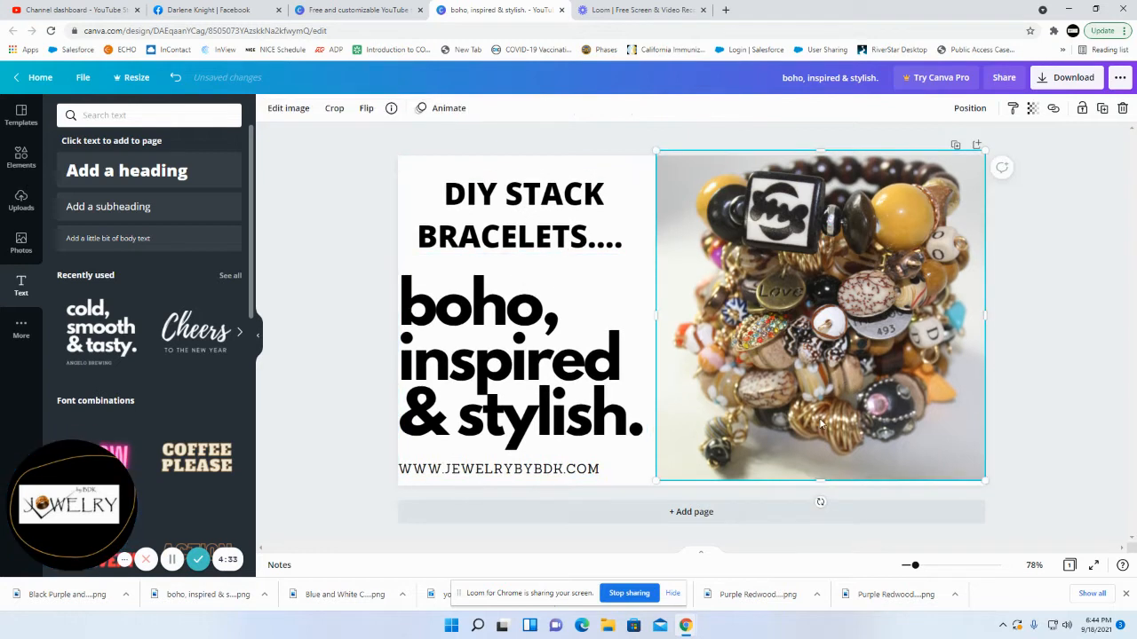
{"action": "left_click", "coordinate": [1038, 307]}
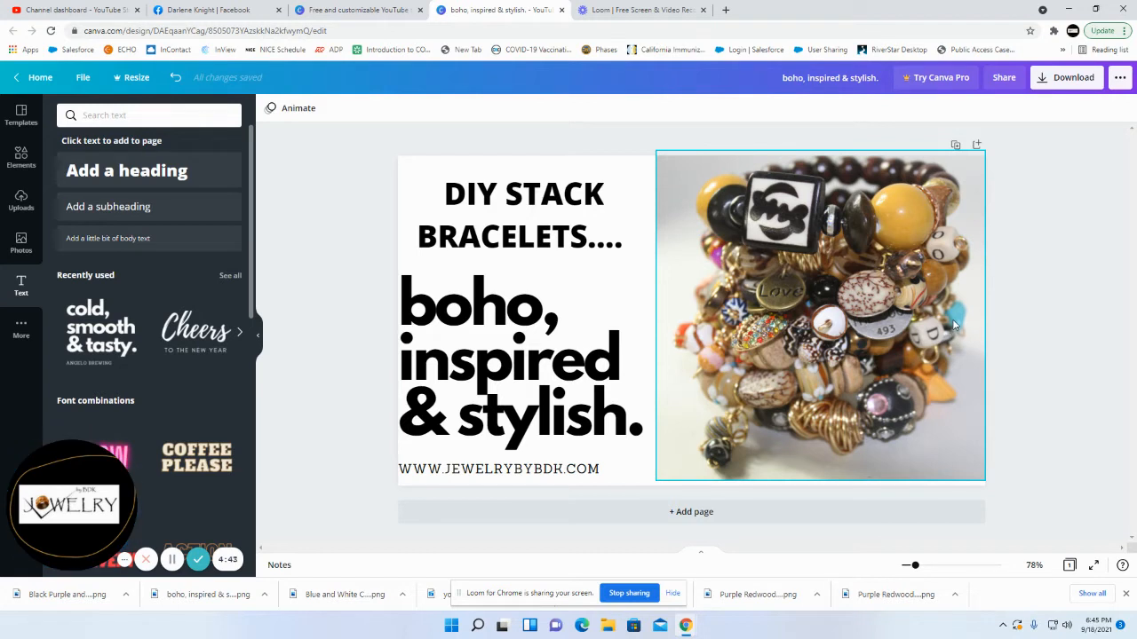
Step: Colour only the word "boho" turquoise, leaving its comma black
{"action": "left_click", "coordinate": [476, 317]}
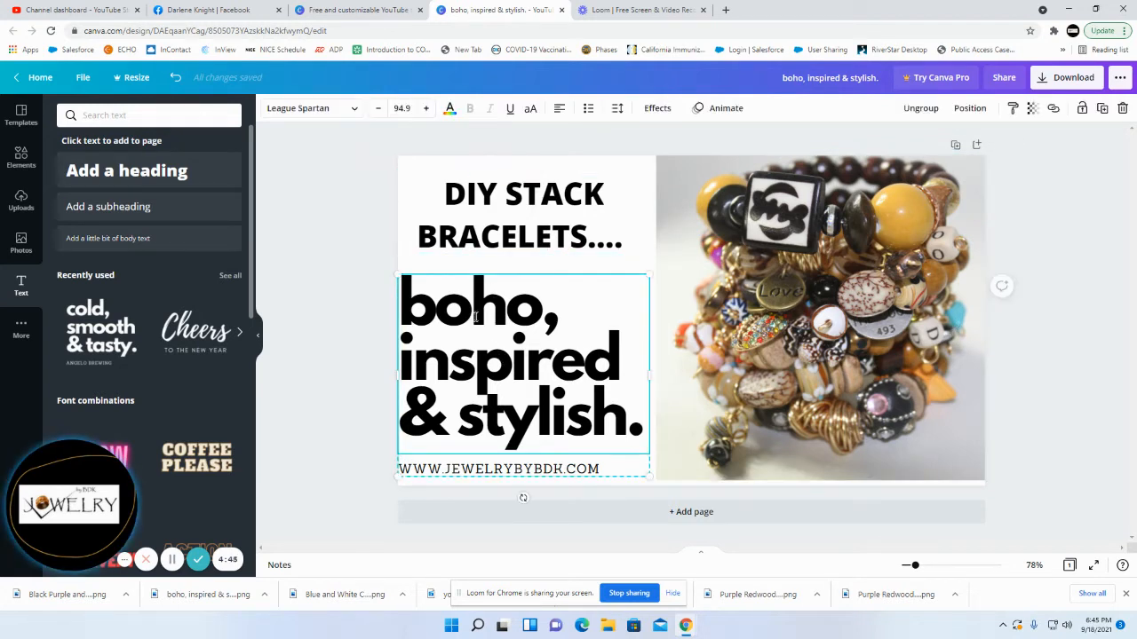
{"action": "double_click", "coordinate": [475, 317]}
{"action": "left_click_drag", "start_coordinate": [541, 317], "coordinate": [400, 317]}
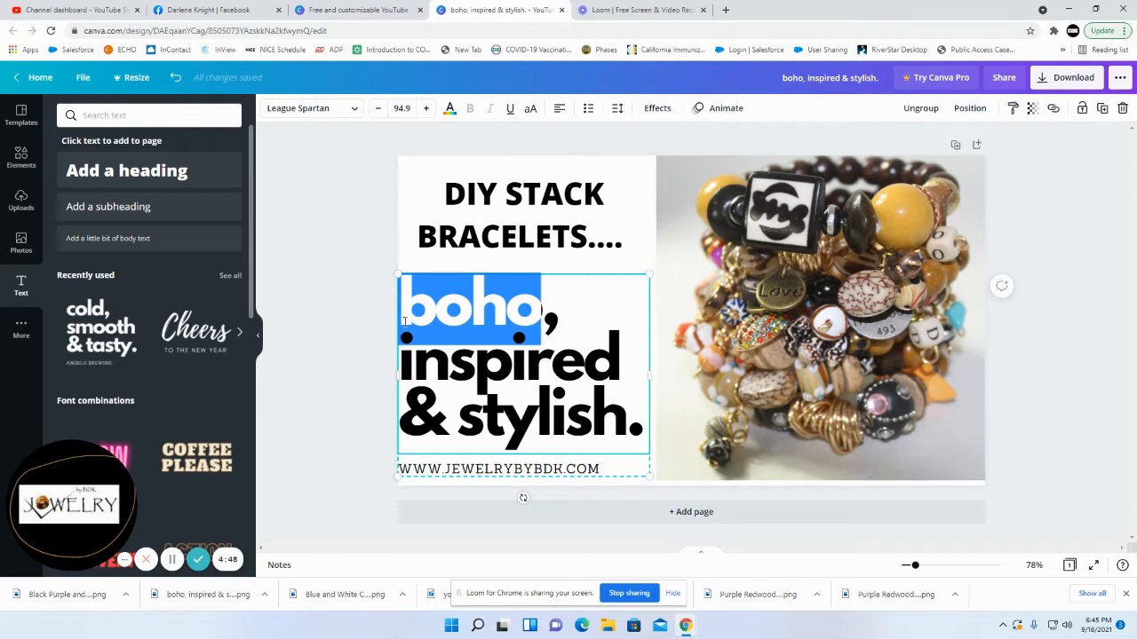
{"action": "left_click", "coordinate": [450, 110]}
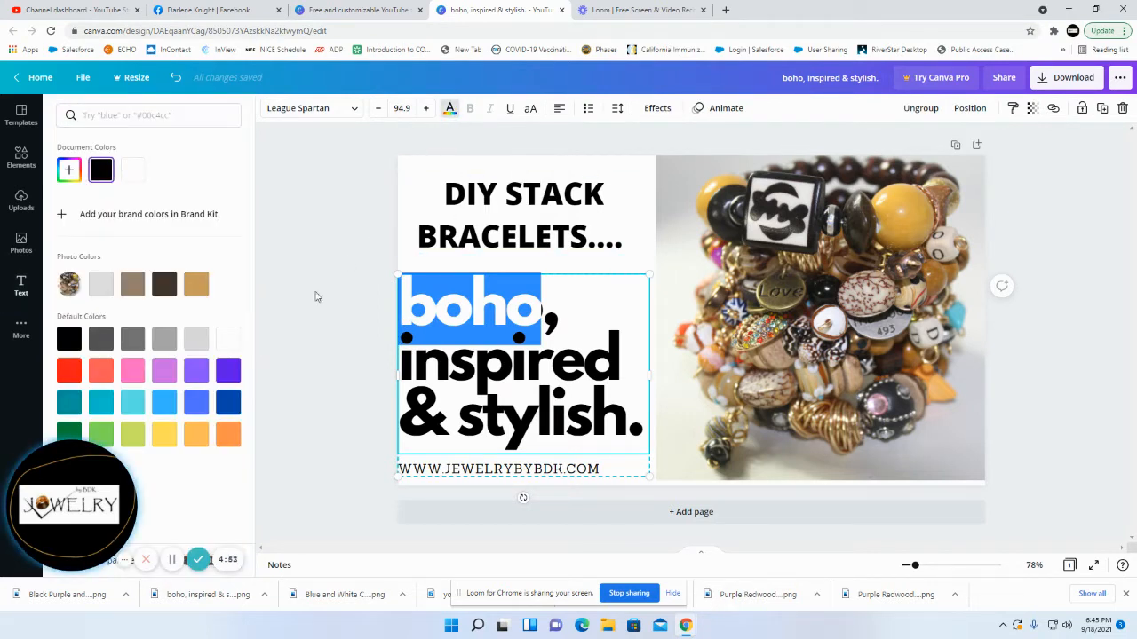
{"action": "left_click", "coordinate": [100, 405]}
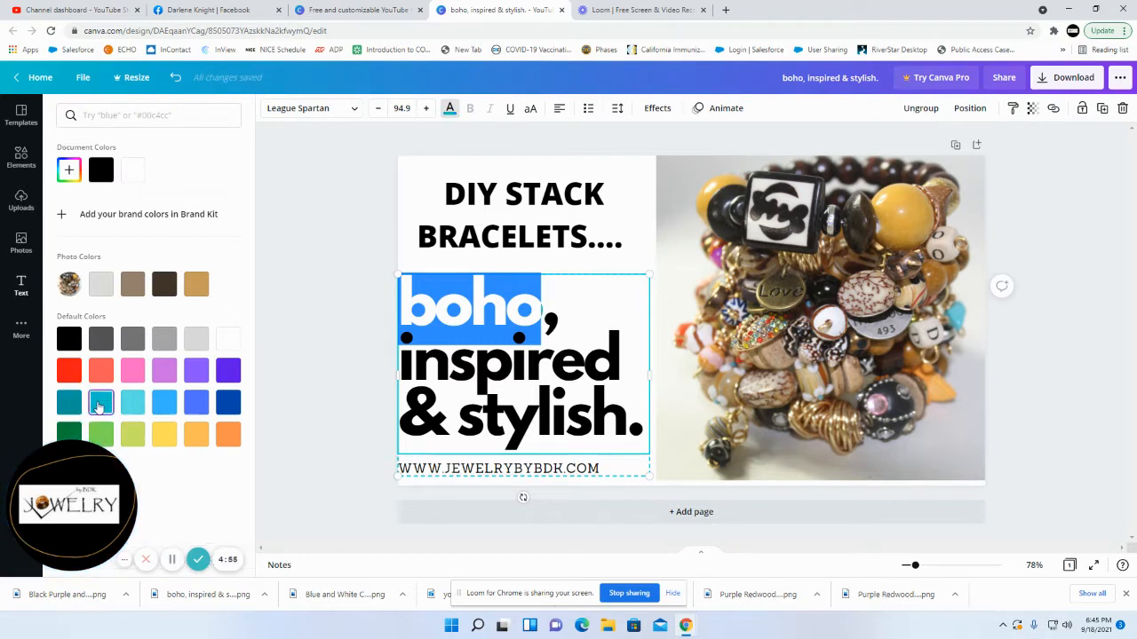
Step: Colour the word "inspired" pink from the default colours
{"action": "left_click", "coordinate": [513, 371]}
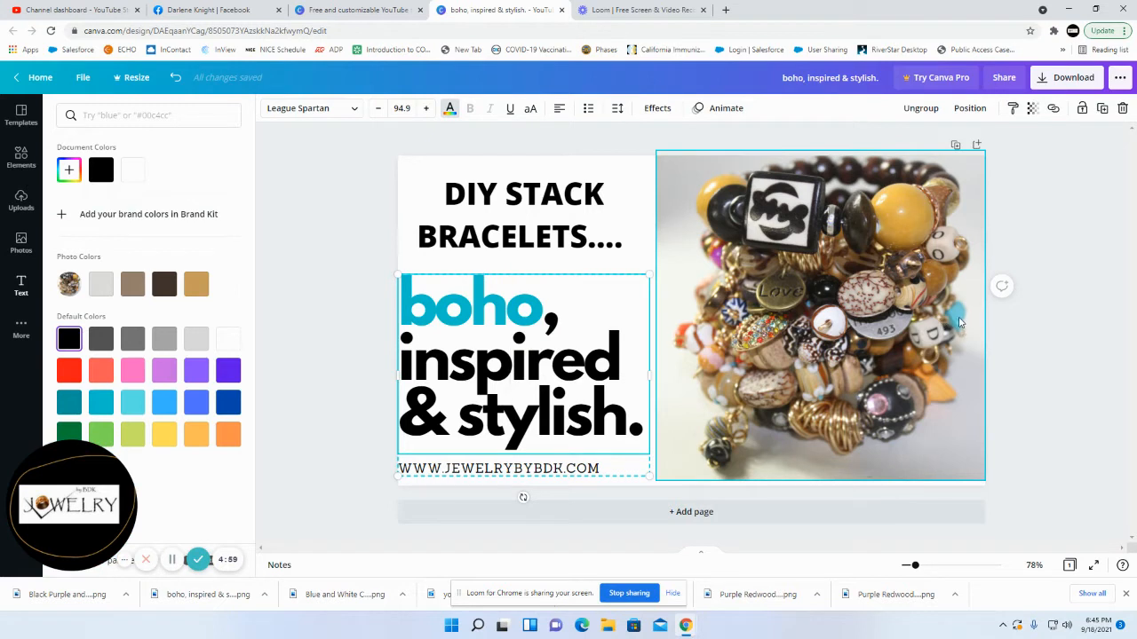
{"action": "left_click_drag", "start_coordinate": [620, 362], "coordinate": [401, 363]}
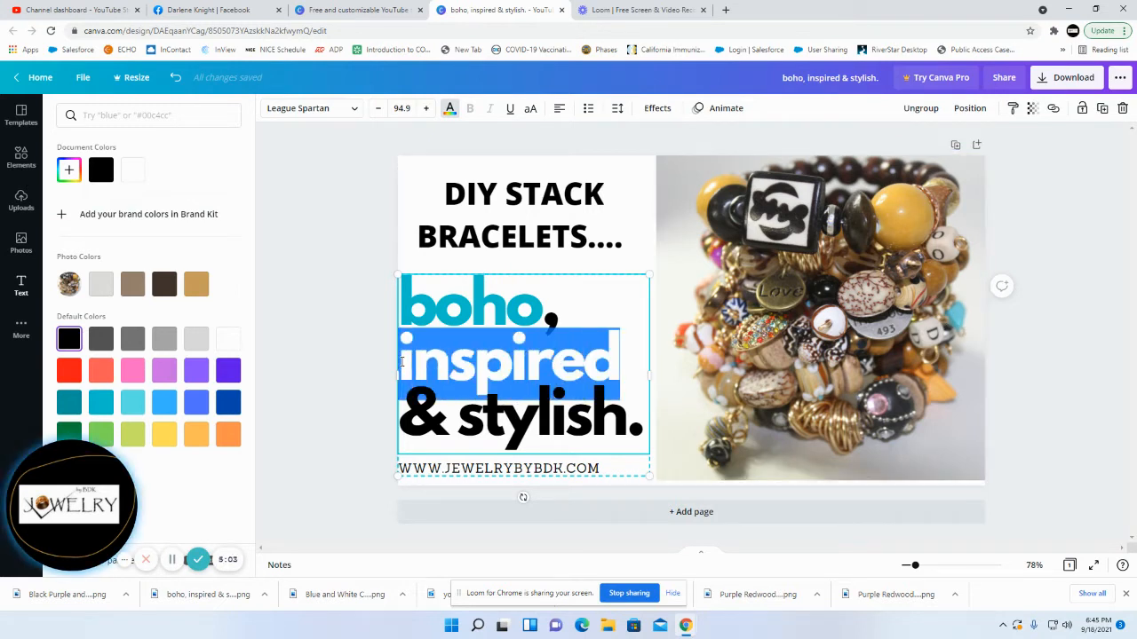
{"action": "left_click", "coordinate": [132, 375]}
Step: Colour the word "stylish" with the golden tan taken from the photo colours, leaving the ampersand and full stop black
{"action": "left_click", "coordinate": [597, 426]}
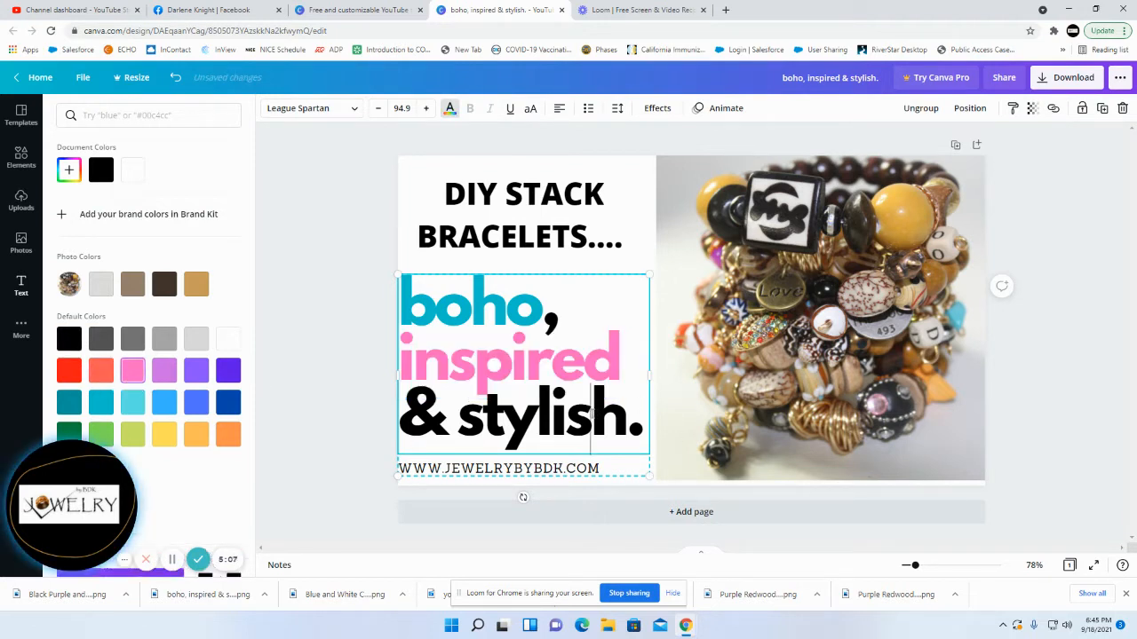
{"action": "left_click_drag", "start_coordinate": [625, 427], "coordinate": [469, 423]}
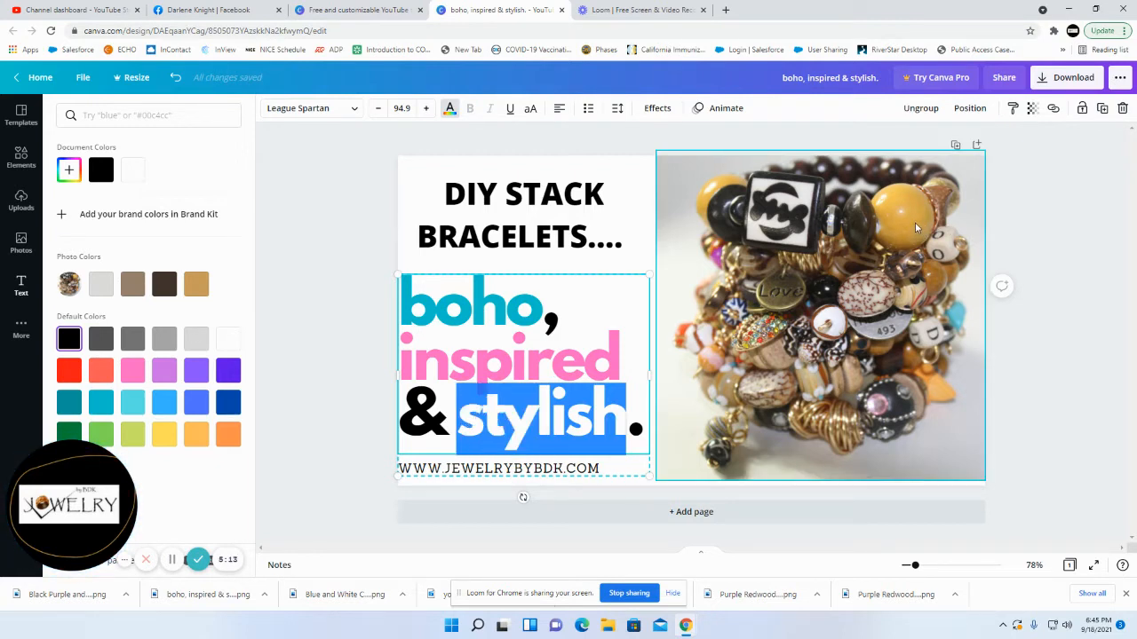
{"action": "left_click", "coordinate": [197, 283]}
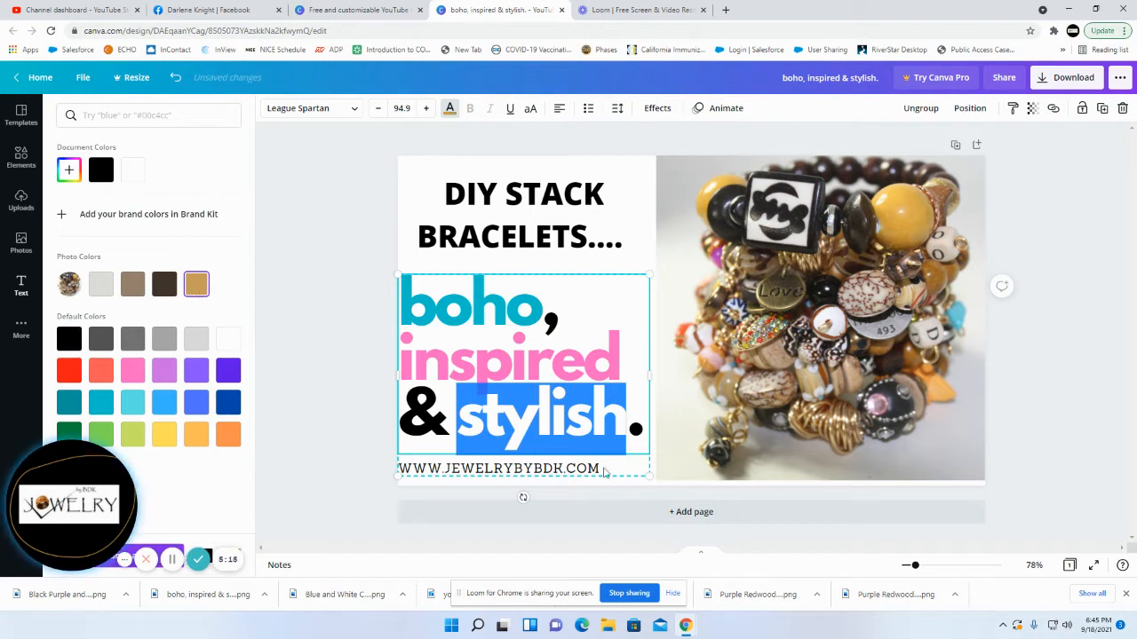
{"action": "left_click", "coordinate": [675, 424]}
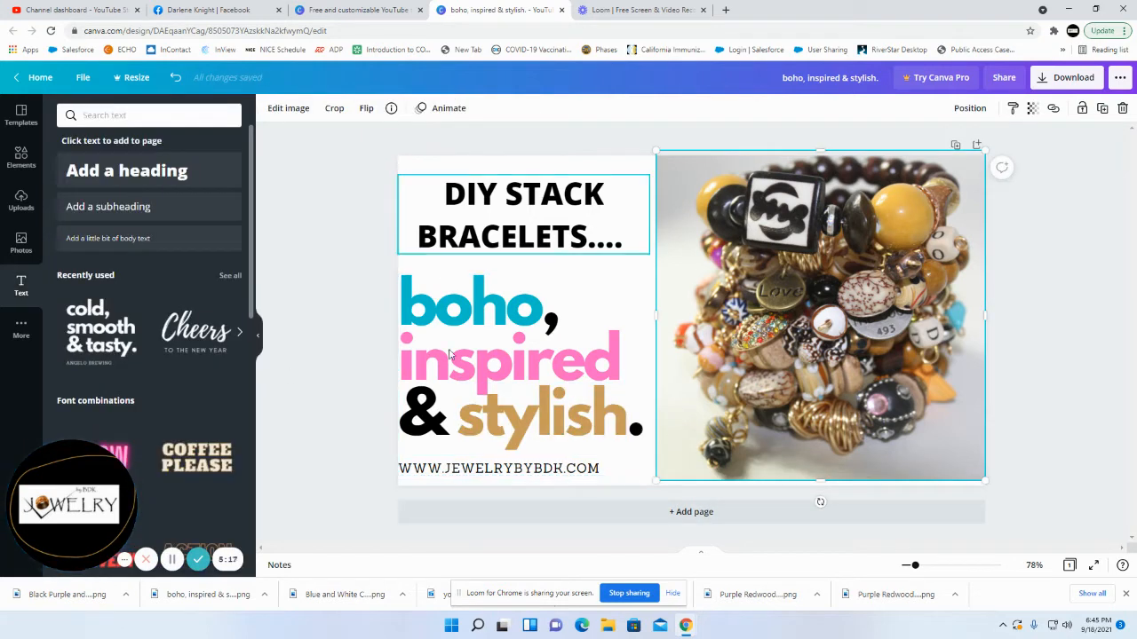
Step: Nudge the coloured text group and the "DIY STACK BRACELETS...." heading slightly upward
{"action": "left_click_drag", "start_coordinate": [512, 433], "coordinate": [506, 419]}
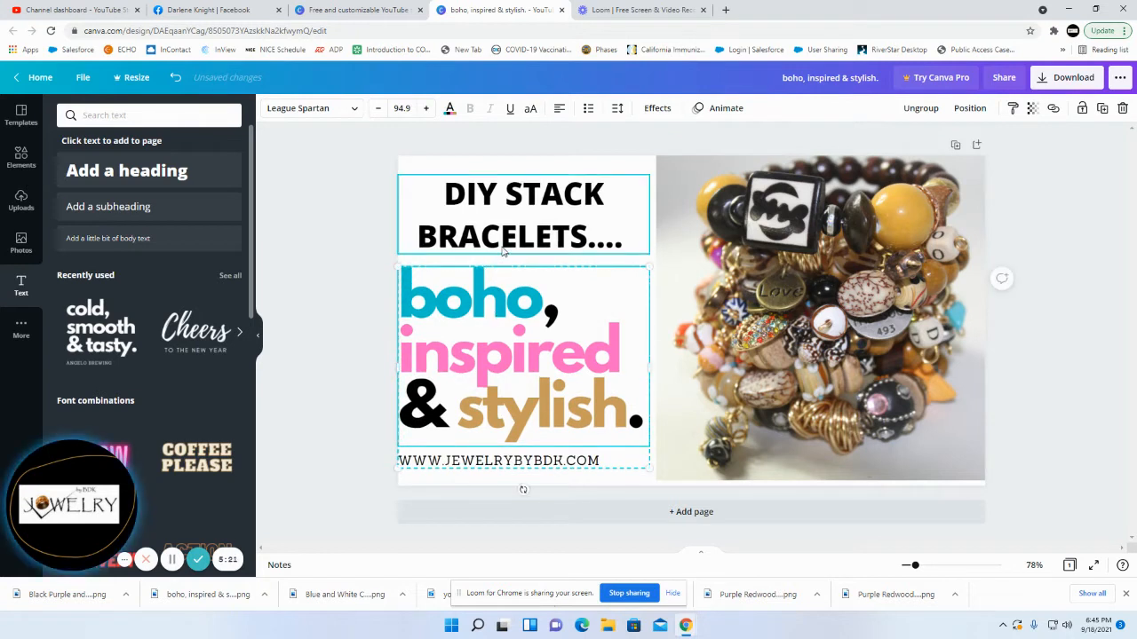
{"action": "left_click_drag", "start_coordinate": [500, 246], "coordinate": [500, 240]}
{"action": "left_click", "coordinate": [521, 264]}
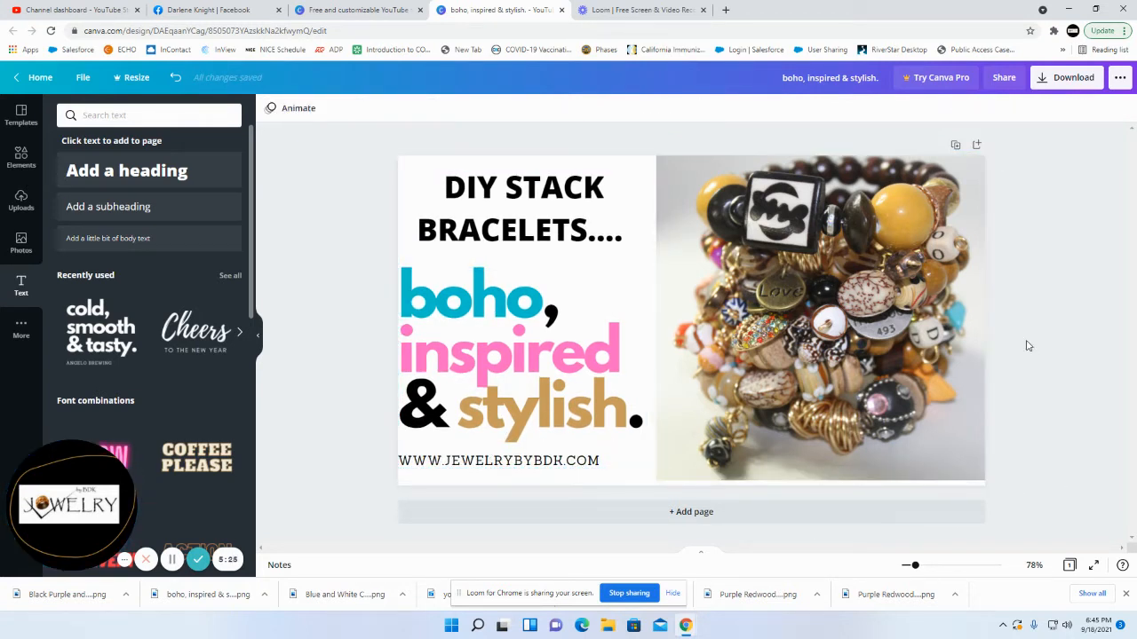
Step: Download the design as a PNG file and dismiss the Canva Pro trial offer
{"action": "left_click", "coordinate": [1040, 83]}
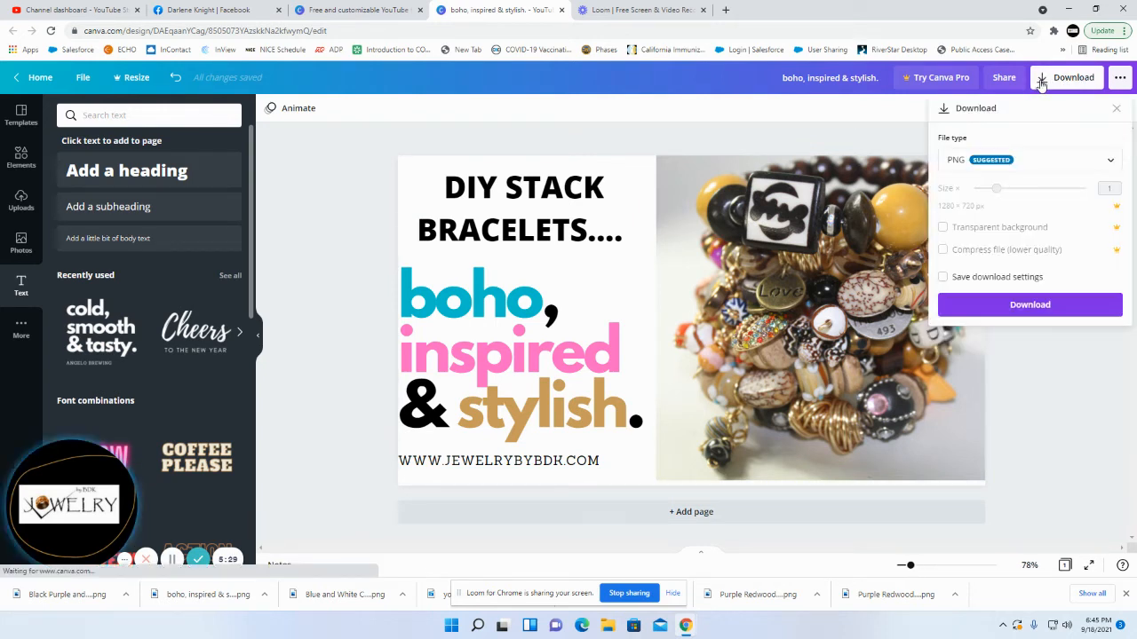
{"action": "left_click", "coordinate": [959, 164]}
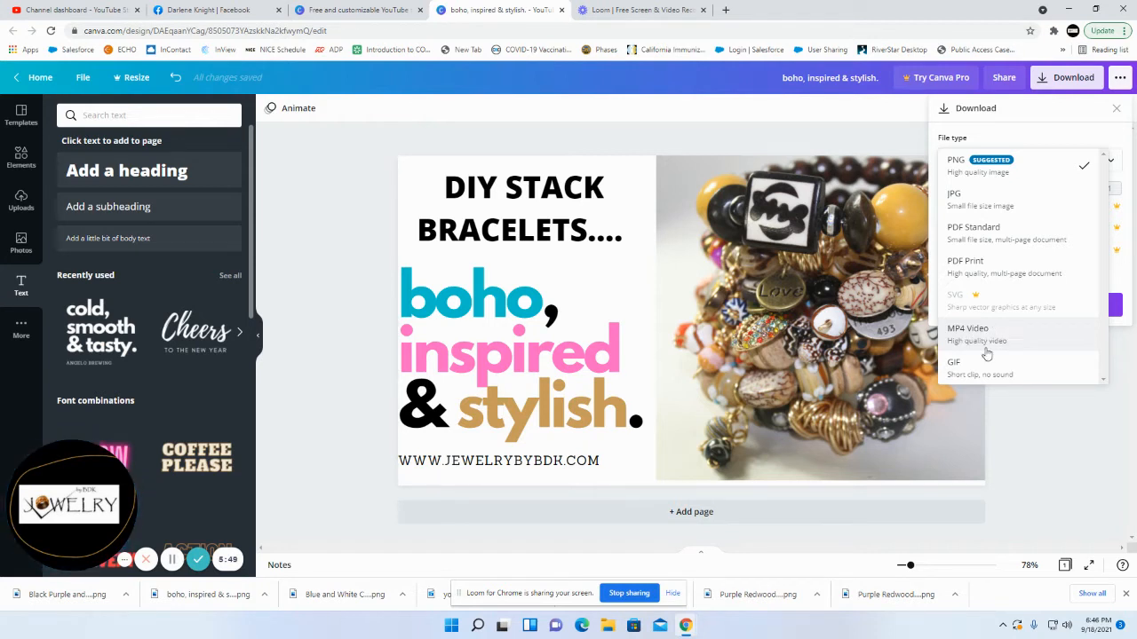
{"action": "left_click", "coordinate": [949, 167]}
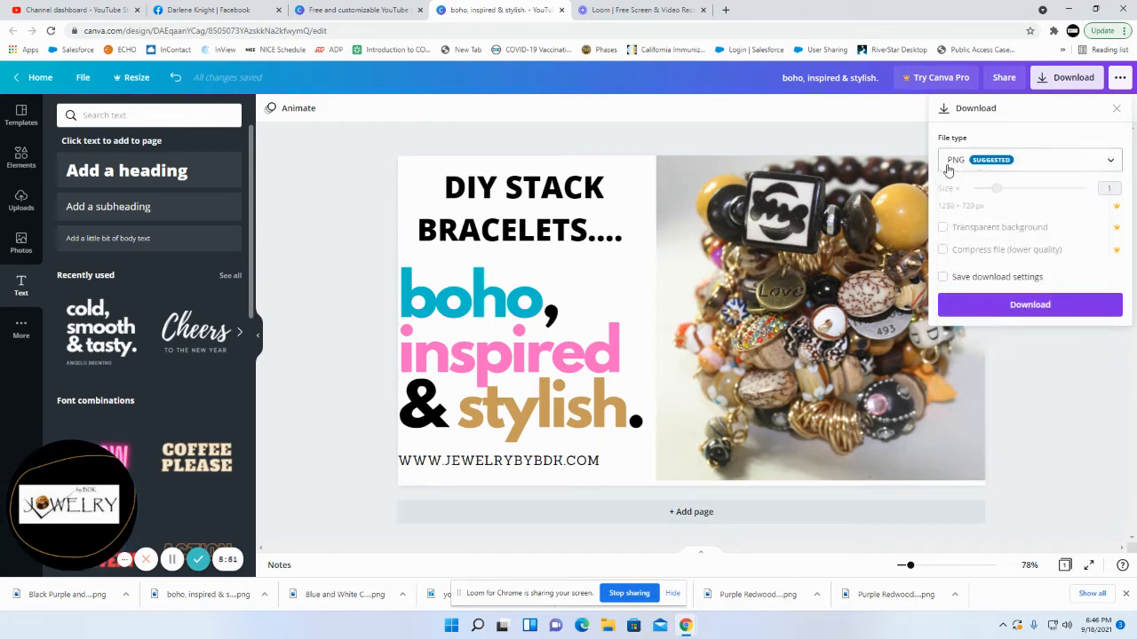
{"action": "left_click", "coordinate": [1012, 310]}
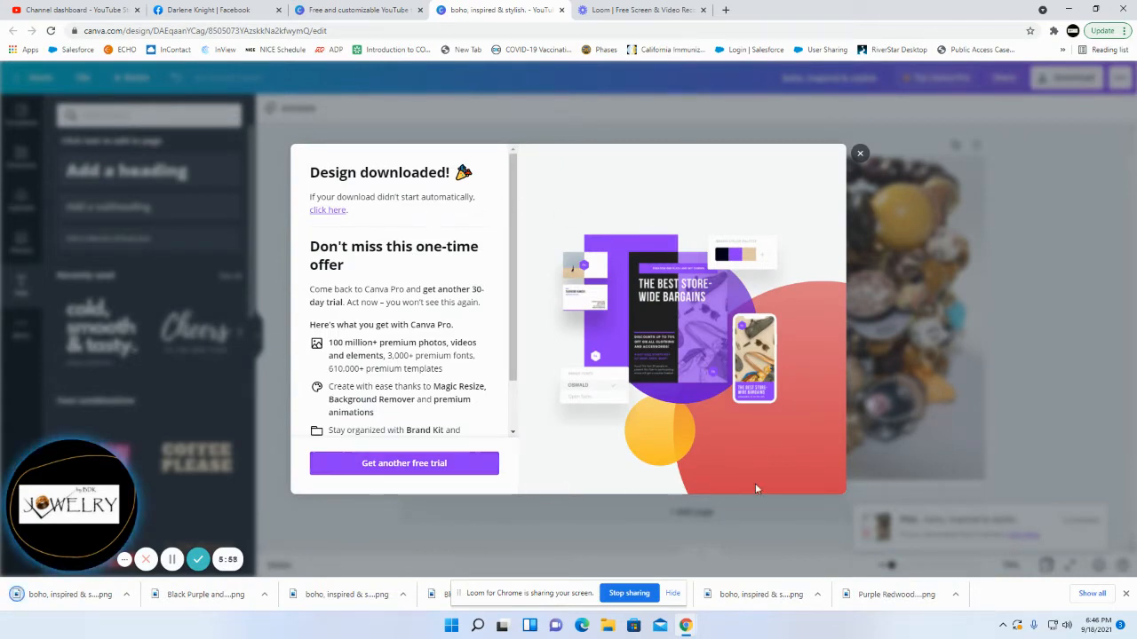
{"action": "left_click", "coordinate": [858, 154]}
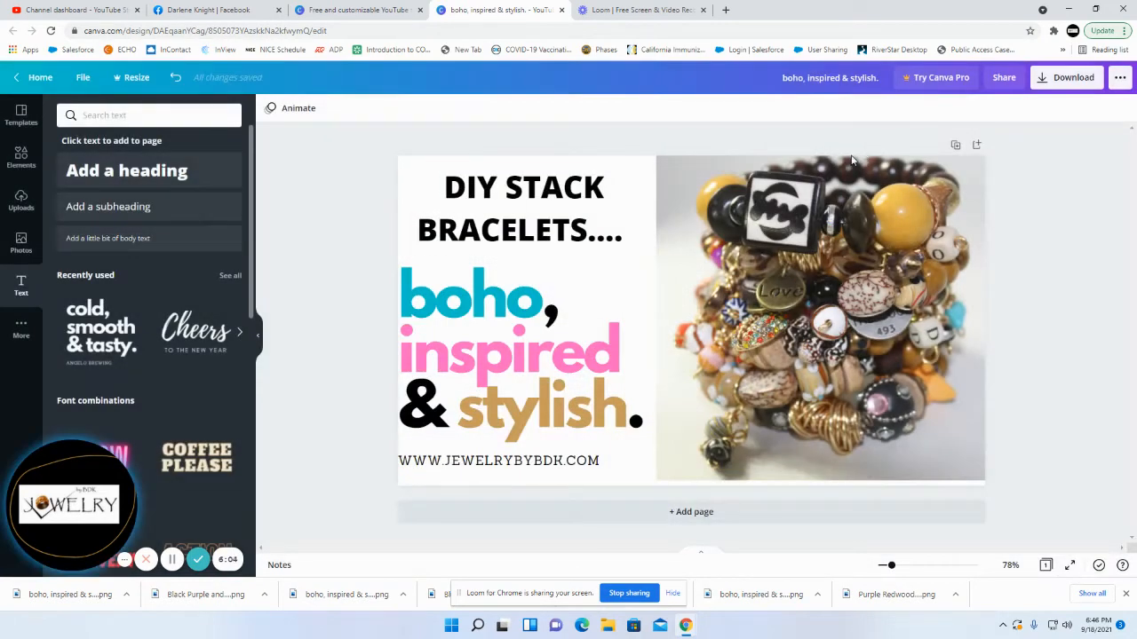
Step: Open the downloaded thumbnail PNG to check it, and close the image viewer again
{"action": "left_click", "coordinate": [66, 601]}
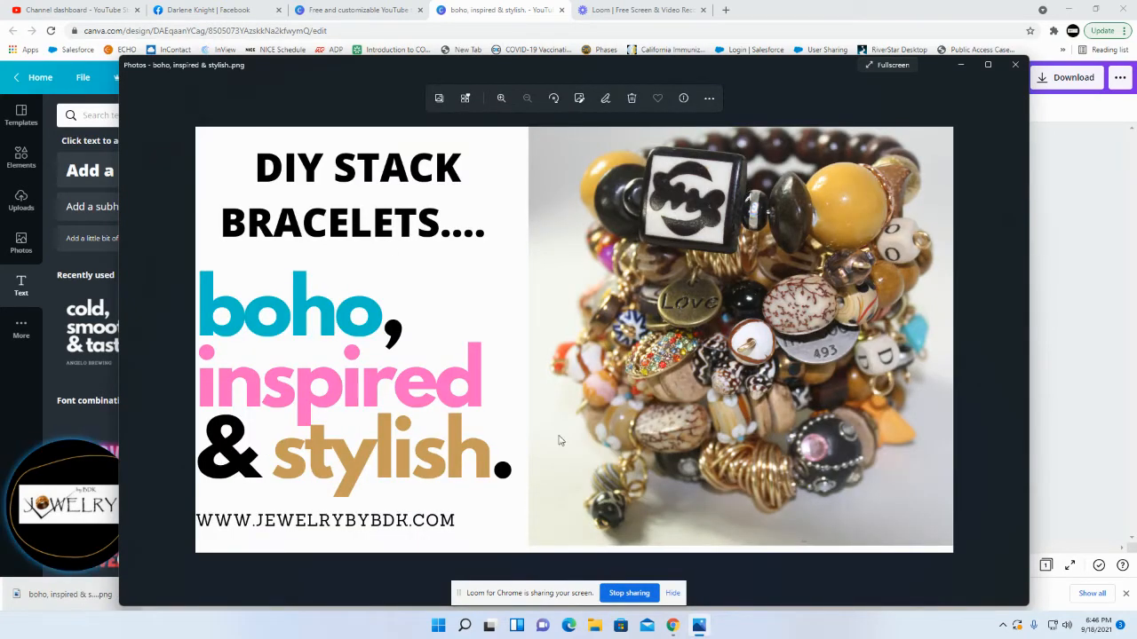
{"action": "left_click", "coordinate": [1018, 66]}
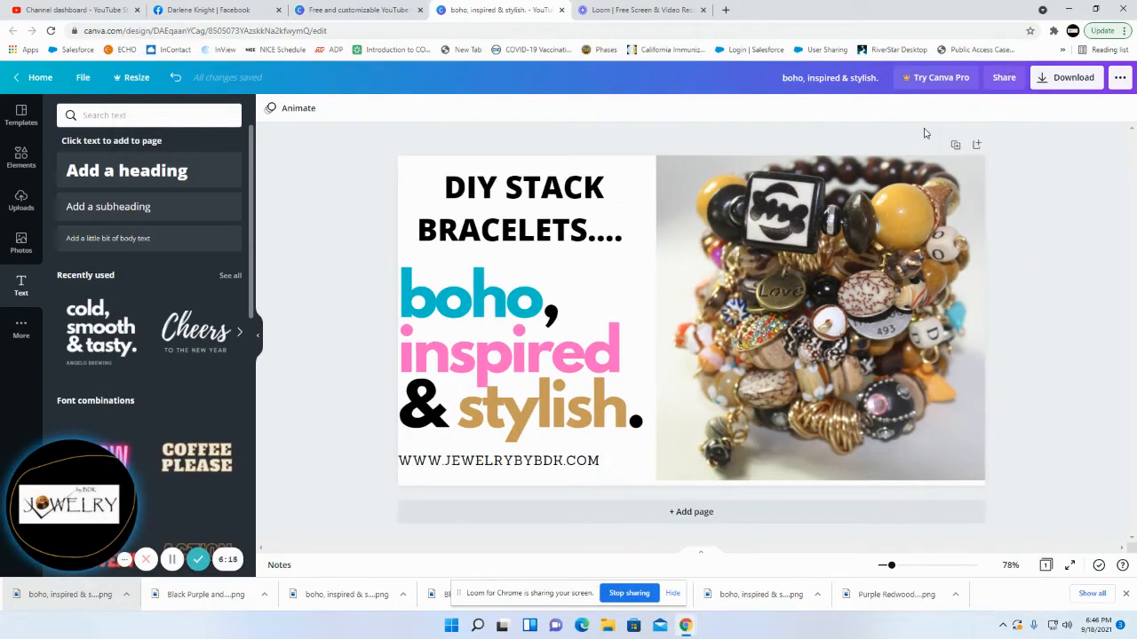
Step: Switch to Facebook and start a new profile post with the downloaded boho thumbnail PNG attached
{"action": "left_click", "coordinate": [216, 16]}
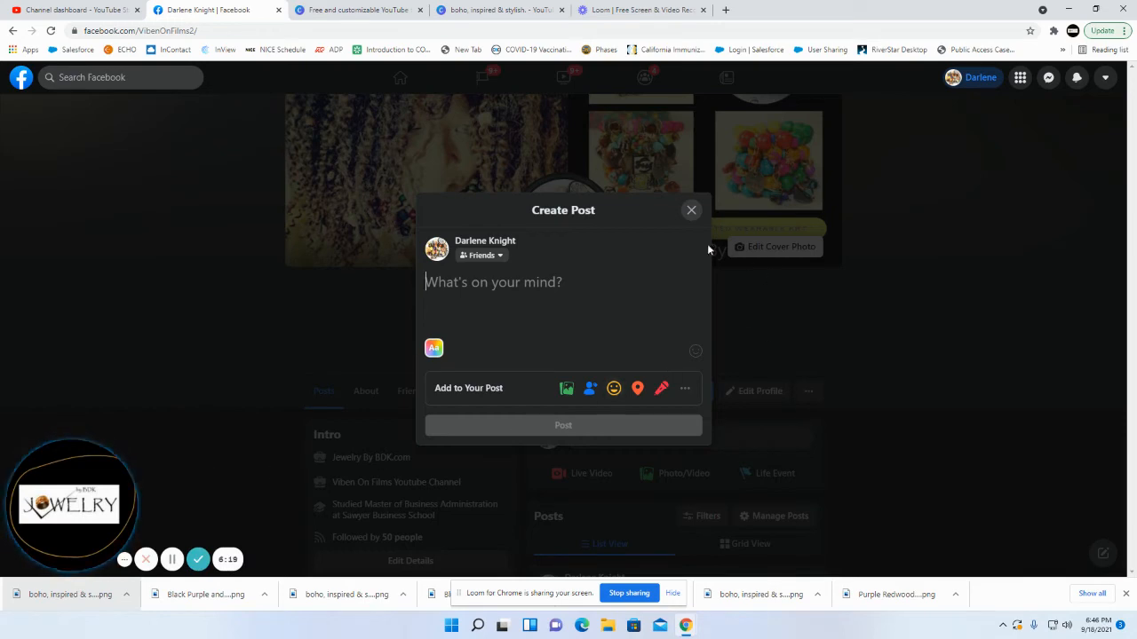
{"action": "left_click", "coordinate": [692, 211]}
{"action": "scroll", "coordinate": [580, 330], "scroll_direction": "down", "scroll_amount": 1}
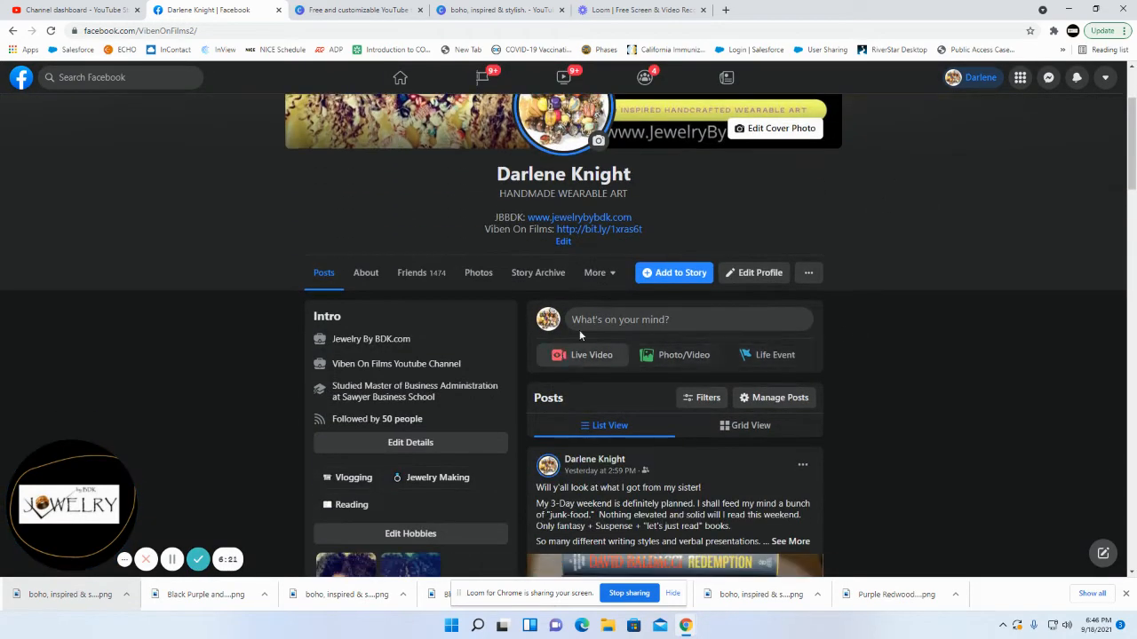
{"action": "scroll", "coordinate": [579, 335], "scroll_direction": "down", "scroll_amount": 1}
{"action": "scroll", "coordinate": [579, 335], "scroll_direction": "up", "scroll_amount": 2}
{"action": "left_click", "coordinate": [682, 258]}
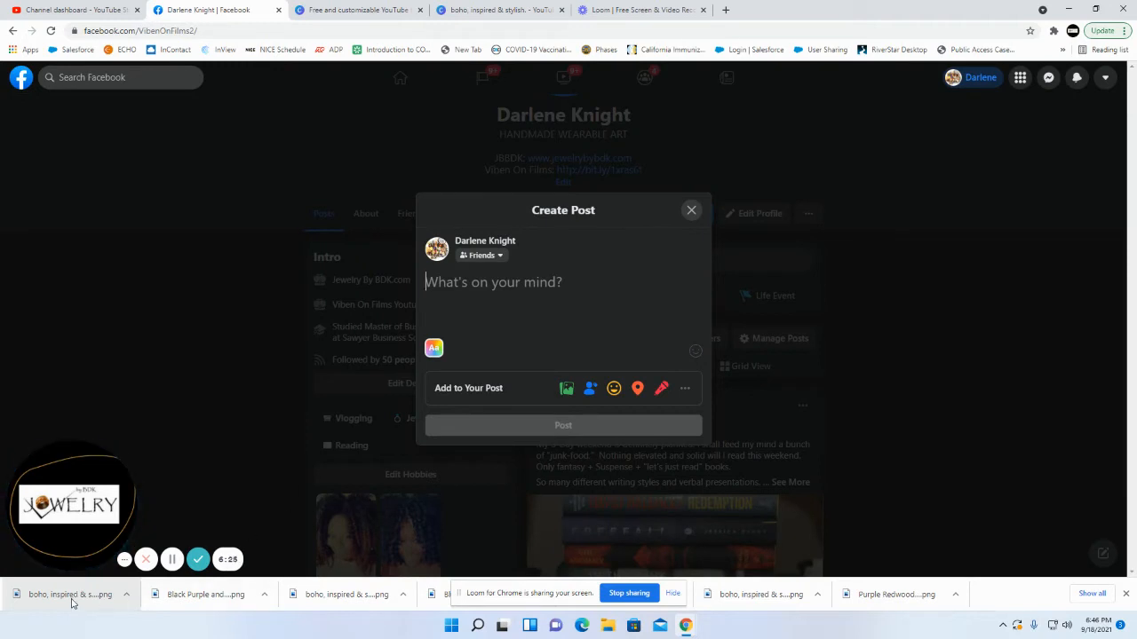
{"action": "left_click_drag", "start_coordinate": [71, 600], "coordinate": [540, 337]}
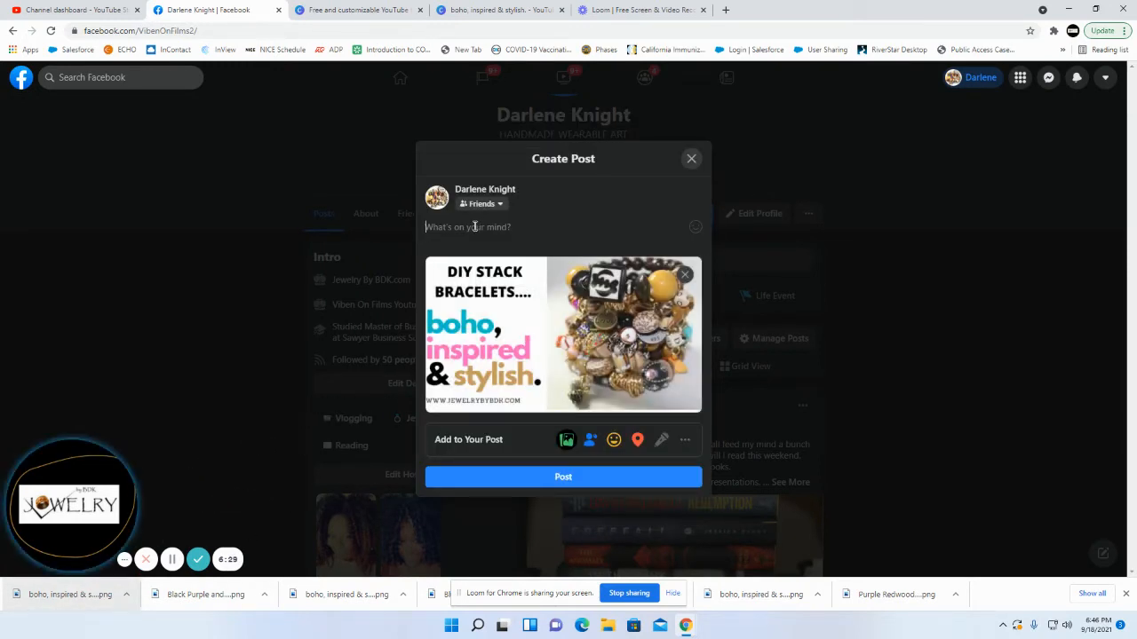
Step: Caption the post "Boho Inspired Stack Bracelets = <3 <3" and publish it
{"action": "type", "text": "Boho Insp"}
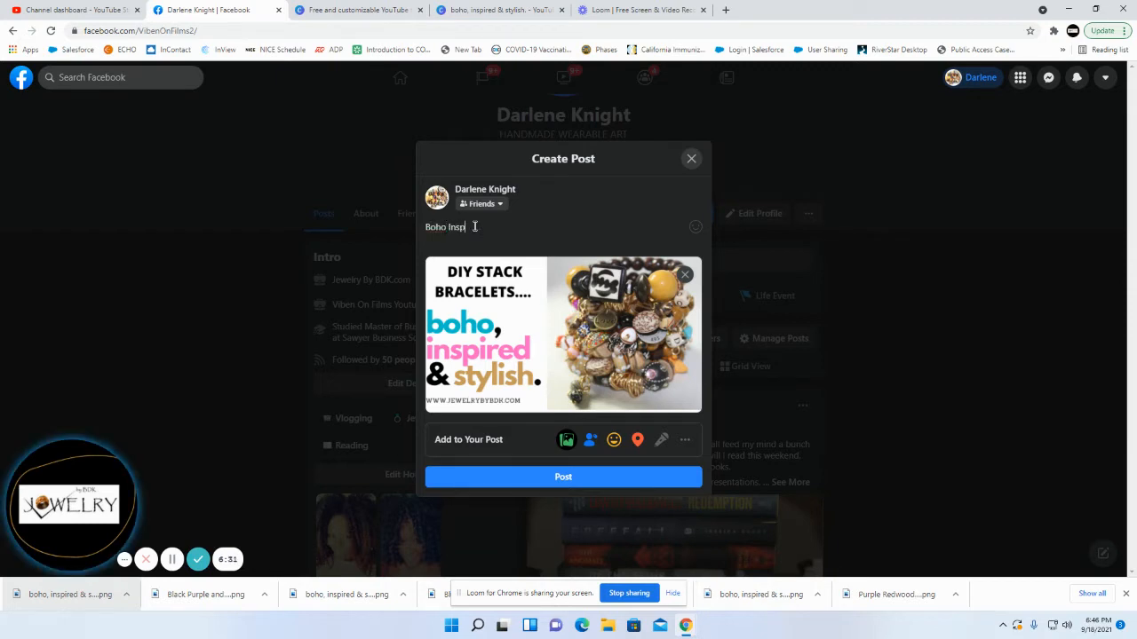
{"action": "type", "text": "ired Stac"}
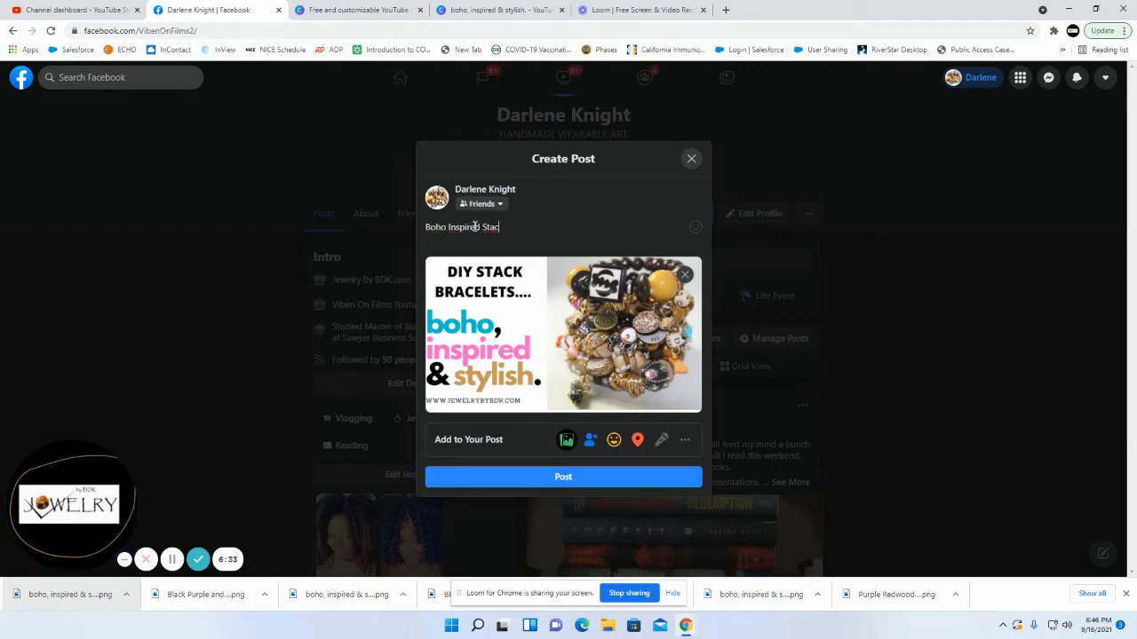
{"action": "type", "text": "k Bracelets = <3 <3"}
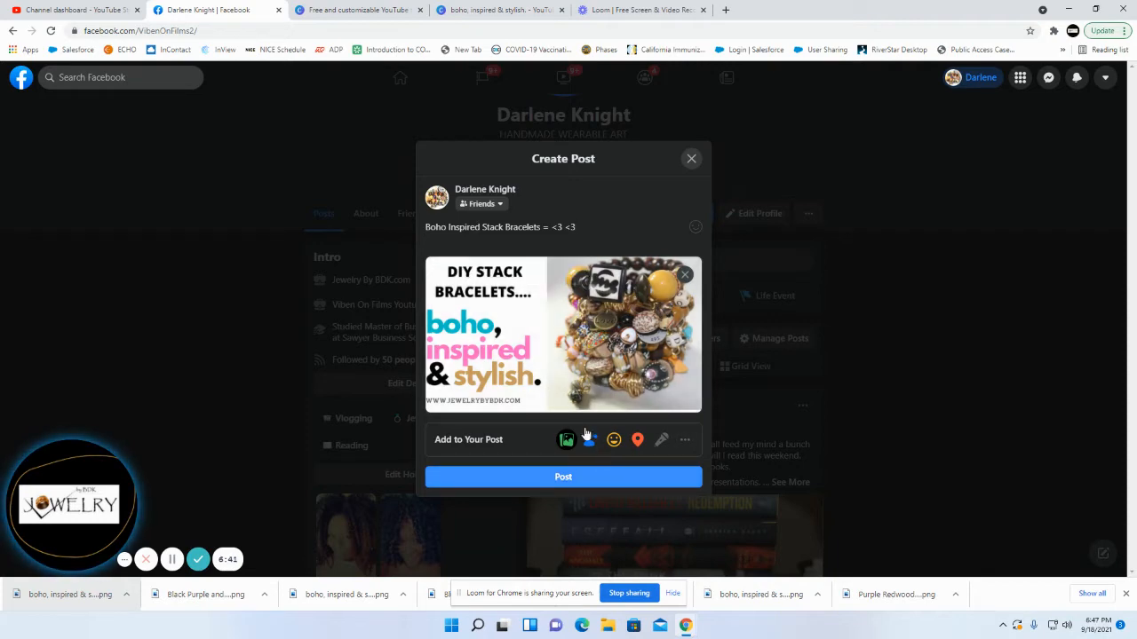
{"action": "left_click", "coordinate": [555, 477]}
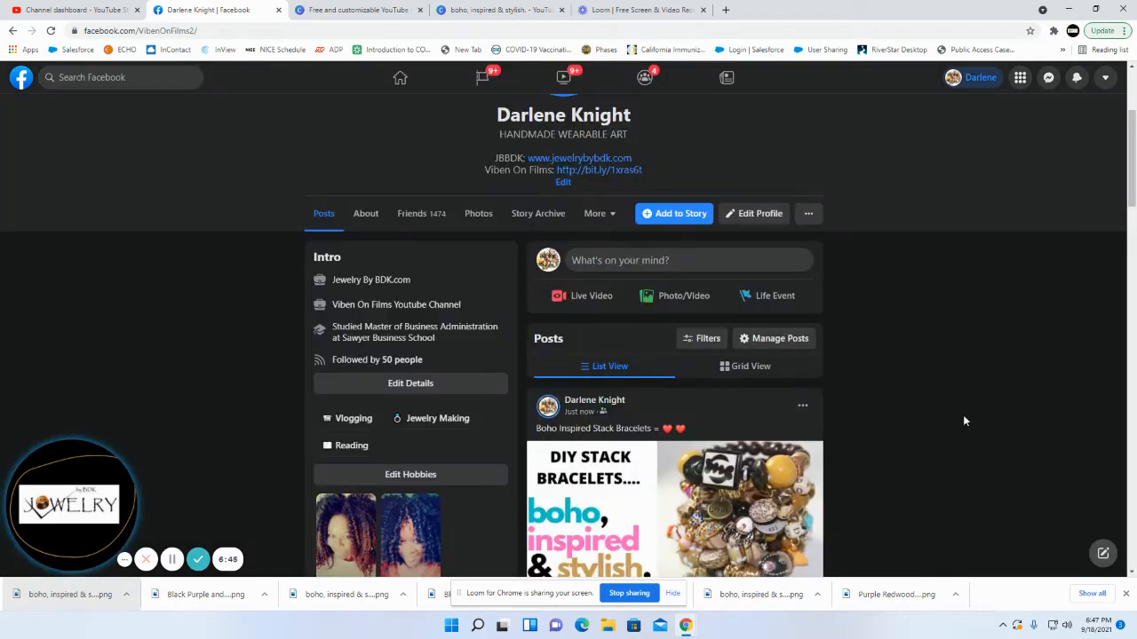
Step: Look over the published bracelet post in the profile feed and move it to the trash
{"action": "scroll", "coordinate": [796, 442], "scroll_direction": "down", "scroll_amount": 1}
{"action": "scroll", "coordinate": [797, 441], "scroll_direction": "down", "scroll_amount": 1}
{"action": "scroll", "coordinate": [596, 451], "scroll_direction": "down", "scroll_amount": 2}
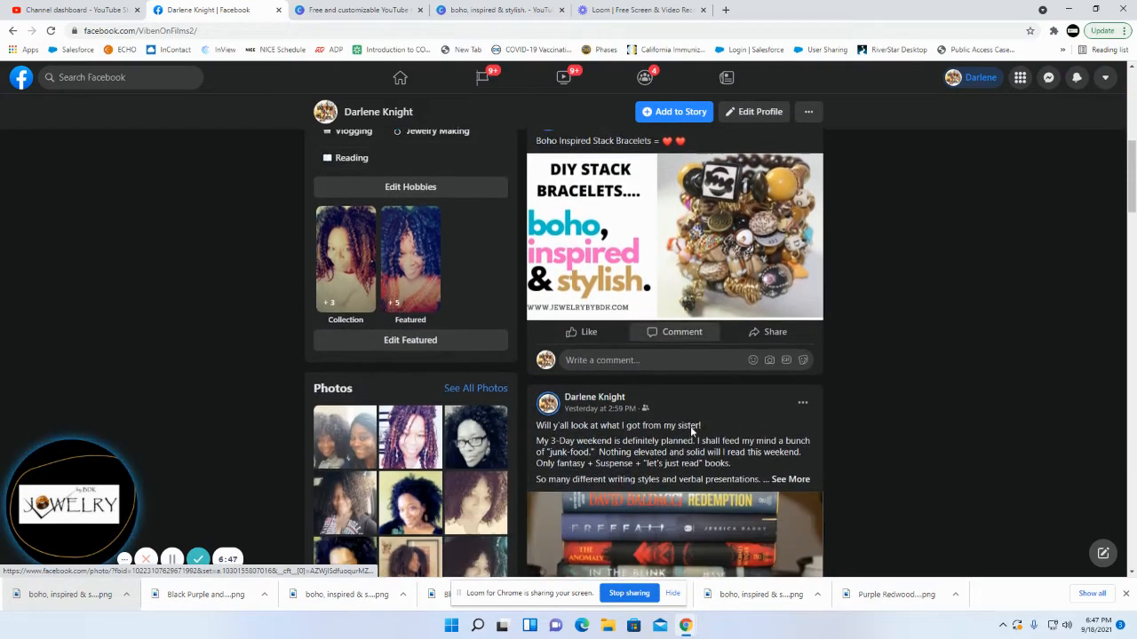
{"action": "scroll", "coordinate": [597, 451], "scroll_direction": "up", "scroll_amount": 1}
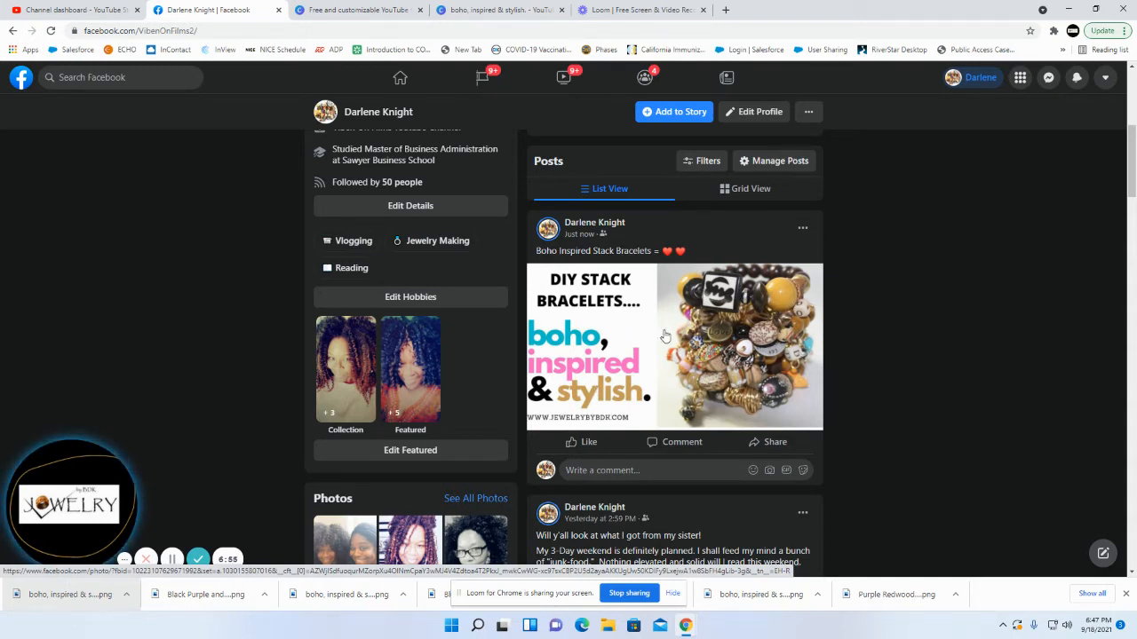
{"action": "left_click", "coordinate": [802, 228]}
{"action": "left_click", "coordinate": [680, 446]}
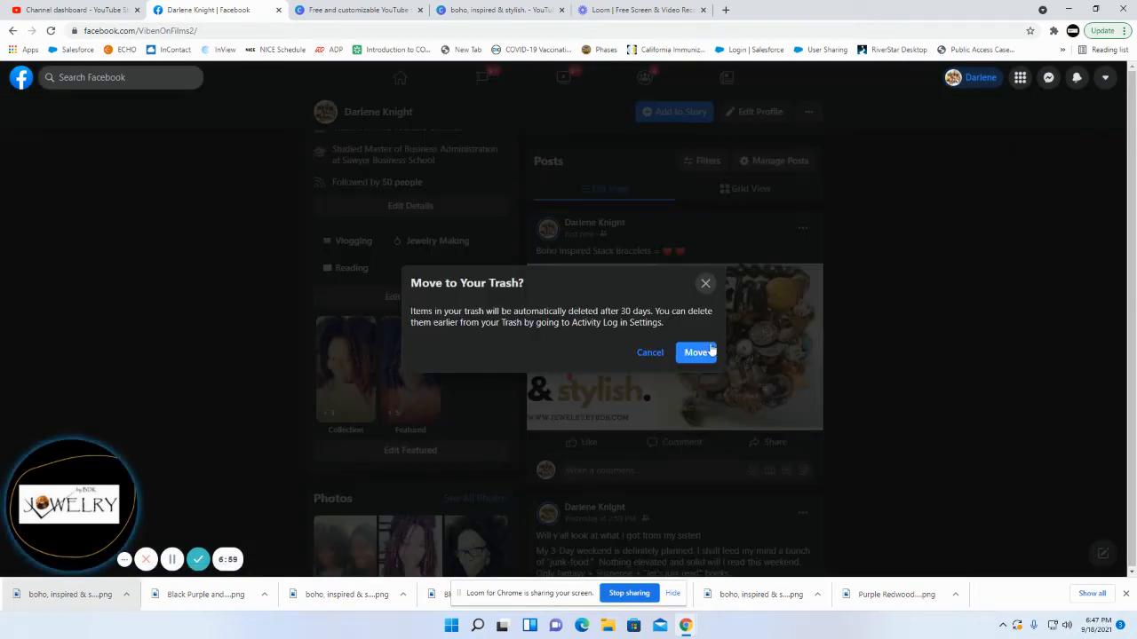
{"action": "left_click", "coordinate": [710, 352]}
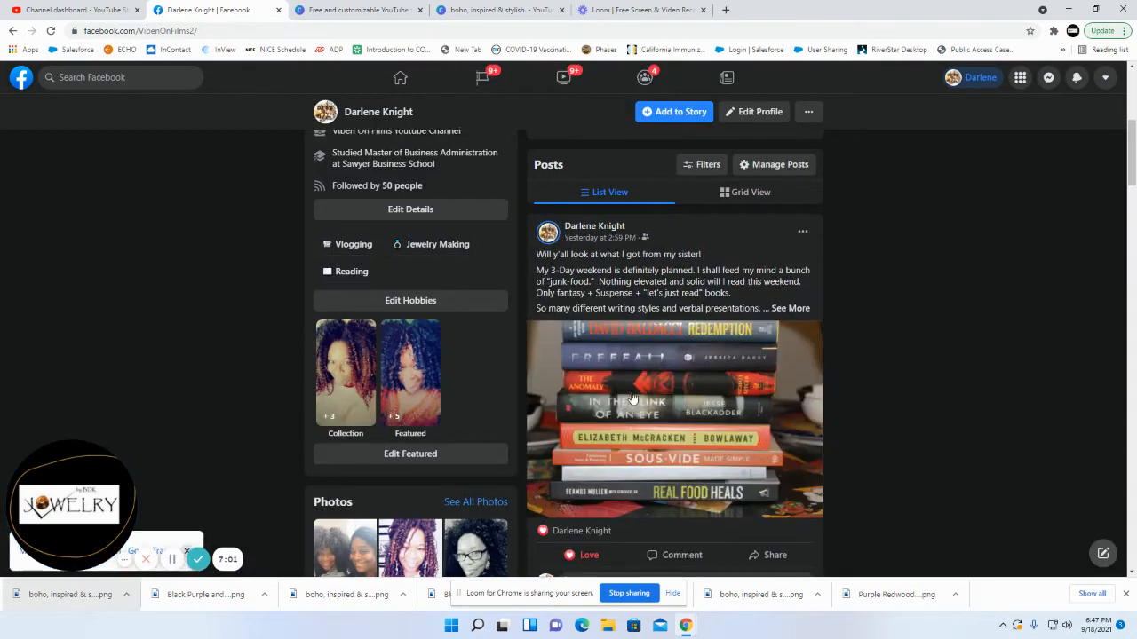
{"action": "scroll", "coordinate": [632, 399], "scroll_direction": "up", "scroll_amount": 2}
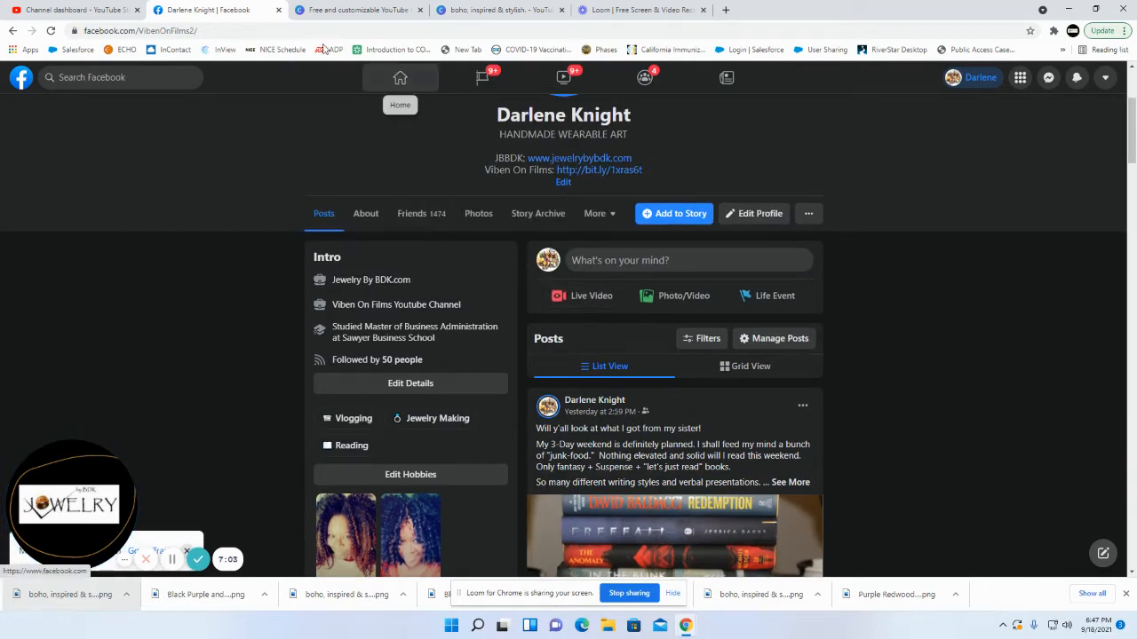
Step: Return to Canva's YouTube thumbnail templates and open the free "My Top 10 Healthy Food Swaps" template for customizing
{"action": "left_click", "coordinate": [447, 17]}
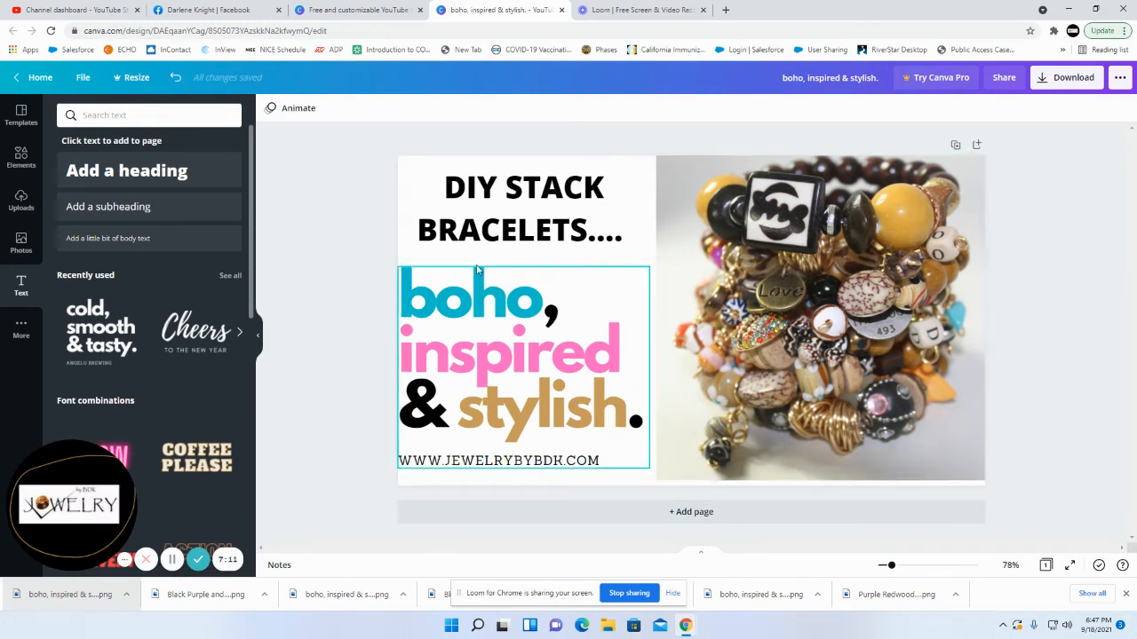
{"action": "left_click", "coordinate": [357, 13]}
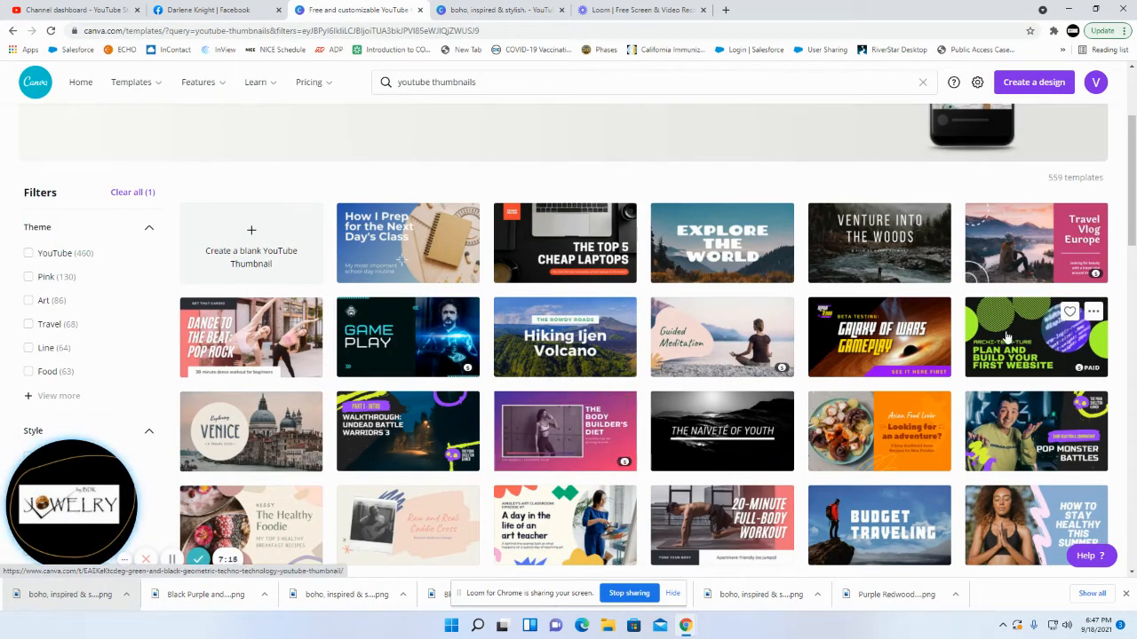
{"action": "scroll", "coordinate": [682, 425], "scroll_direction": "down", "scroll_amount": 2}
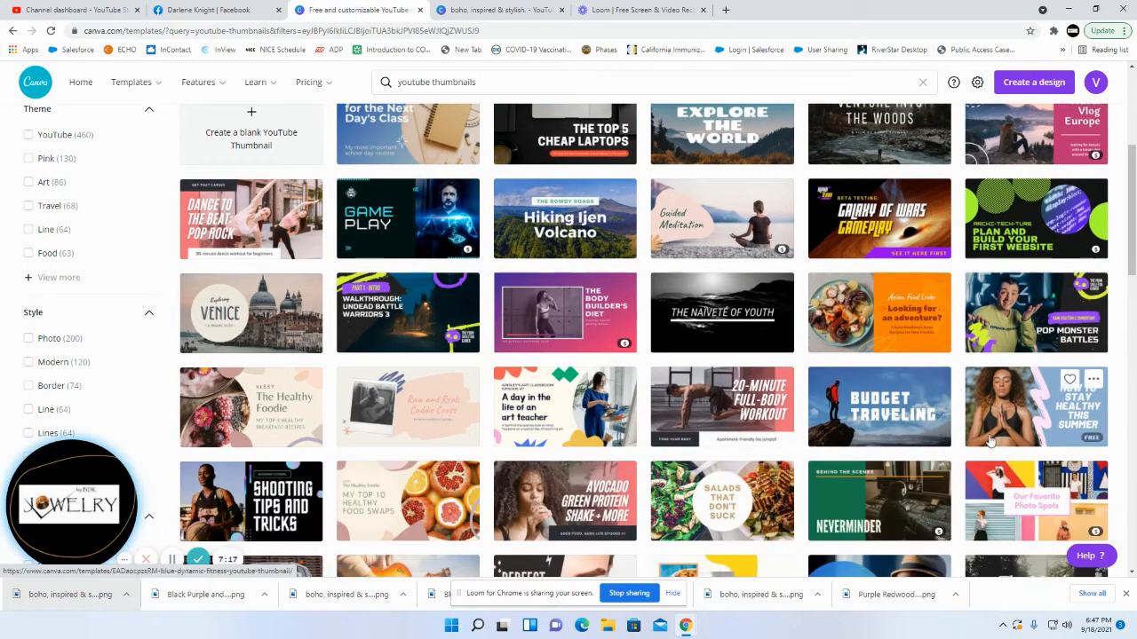
{"action": "scroll", "coordinate": [635, 531], "scroll_direction": "down", "scroll_amount": 2}
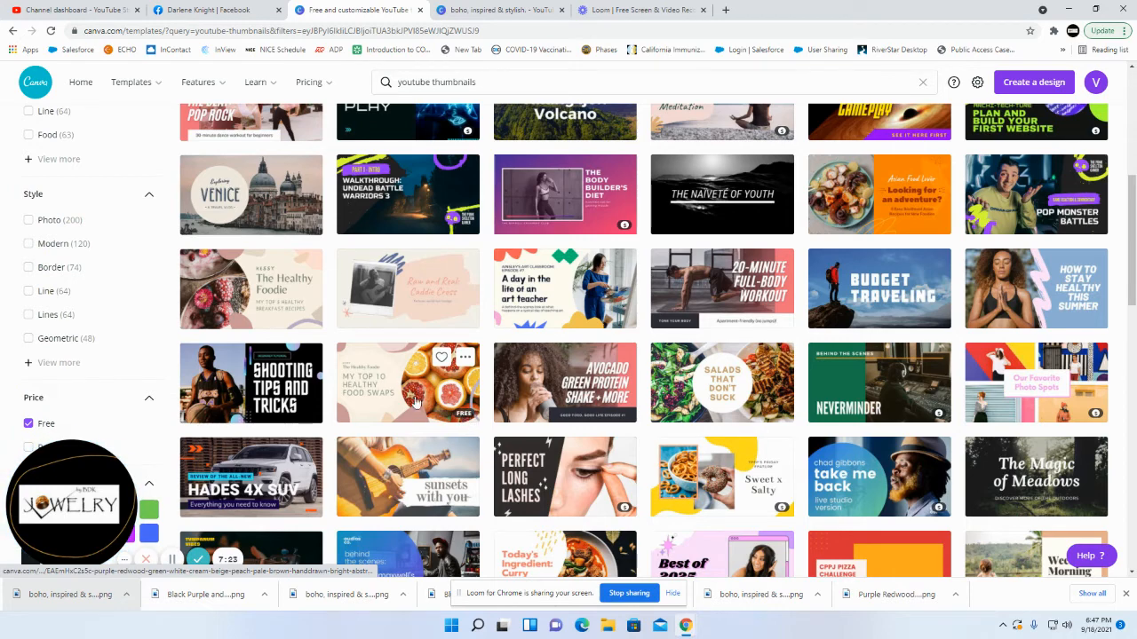
{"action": "left_click", "coordinate": [442, 413]}
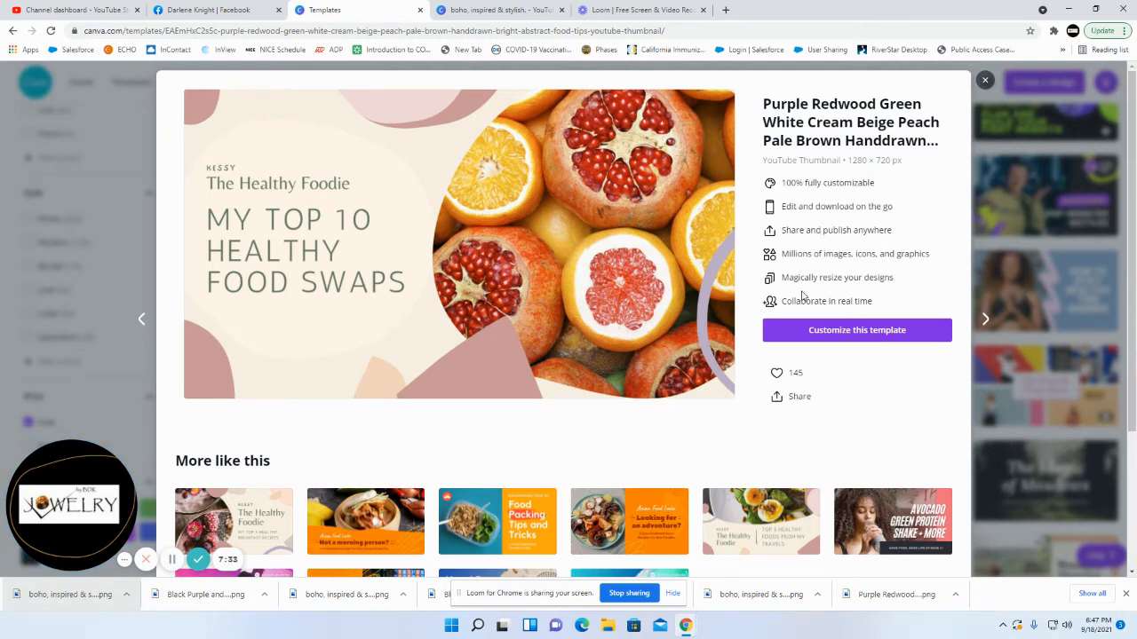
{"action": "left_click", "coordinate": [846, 337]}
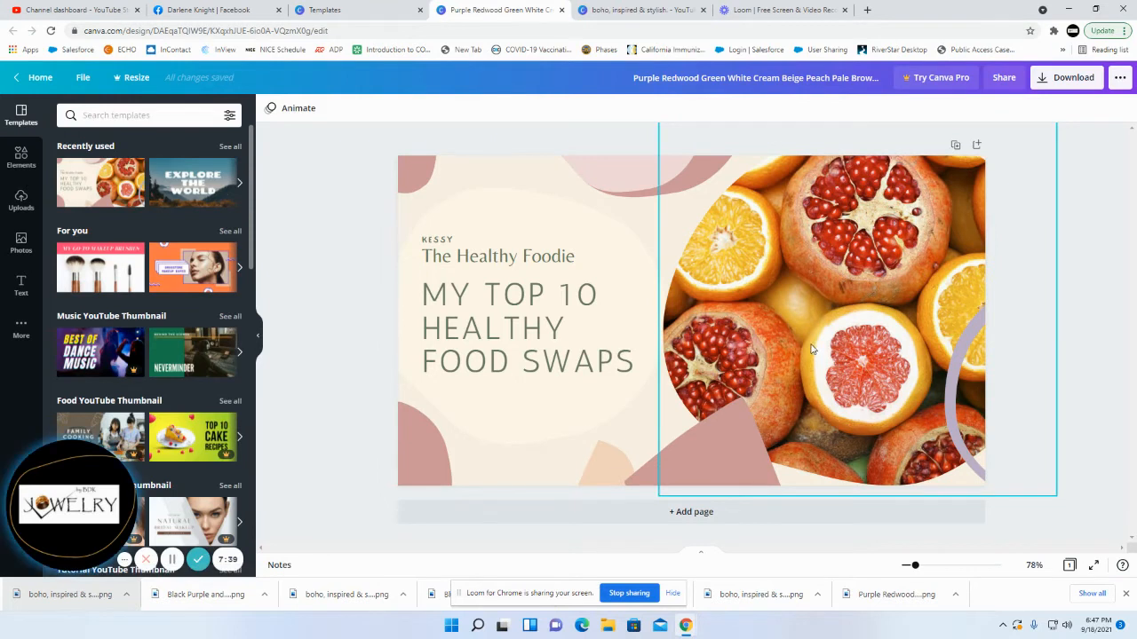
Step: Replace the fruit photo in the template's frame with the uploaded photo of the bracelet stack with the tree-of-life bead
{"action": "left_click", "coordinate": [858, 309]}
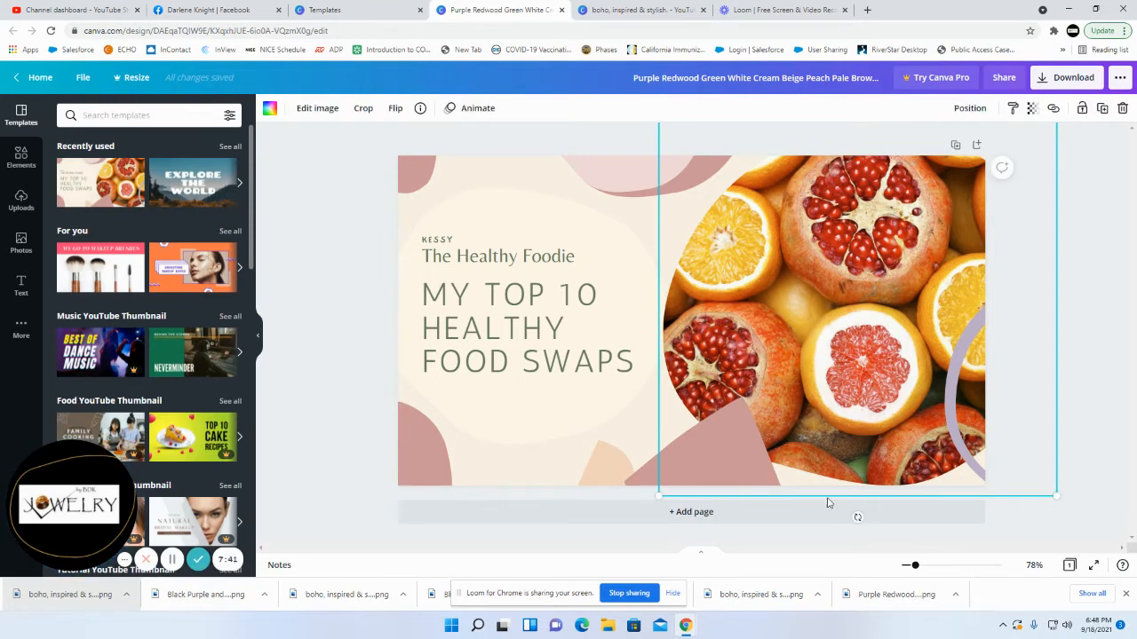
{"action": "key", "text": "Delete"}
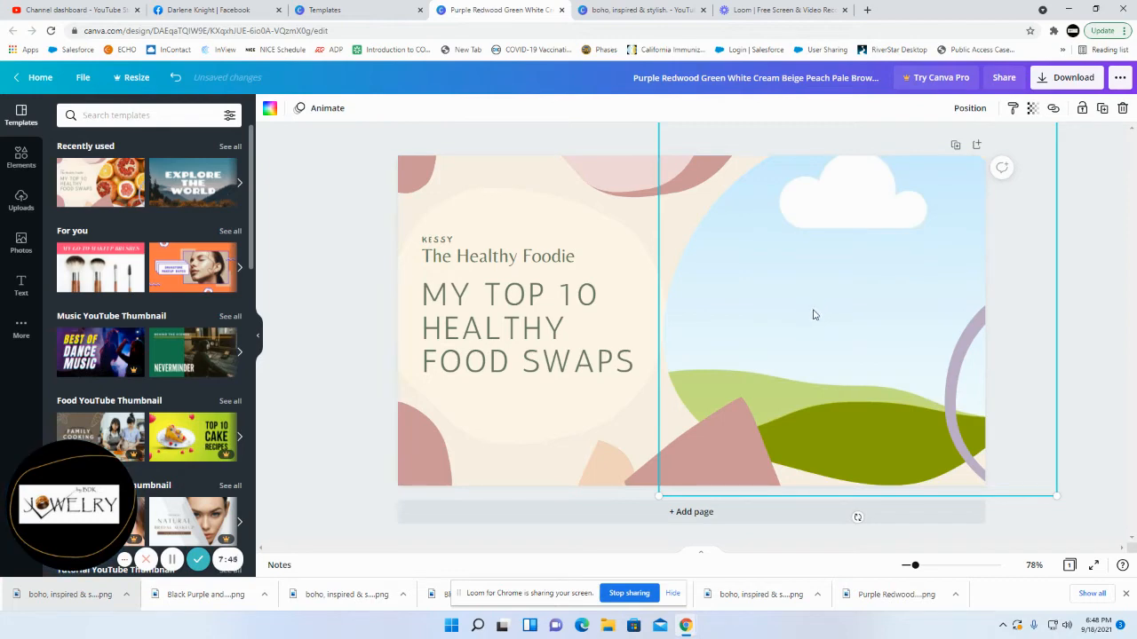
{"action": "left_click", "coordinate": [22, 199]}
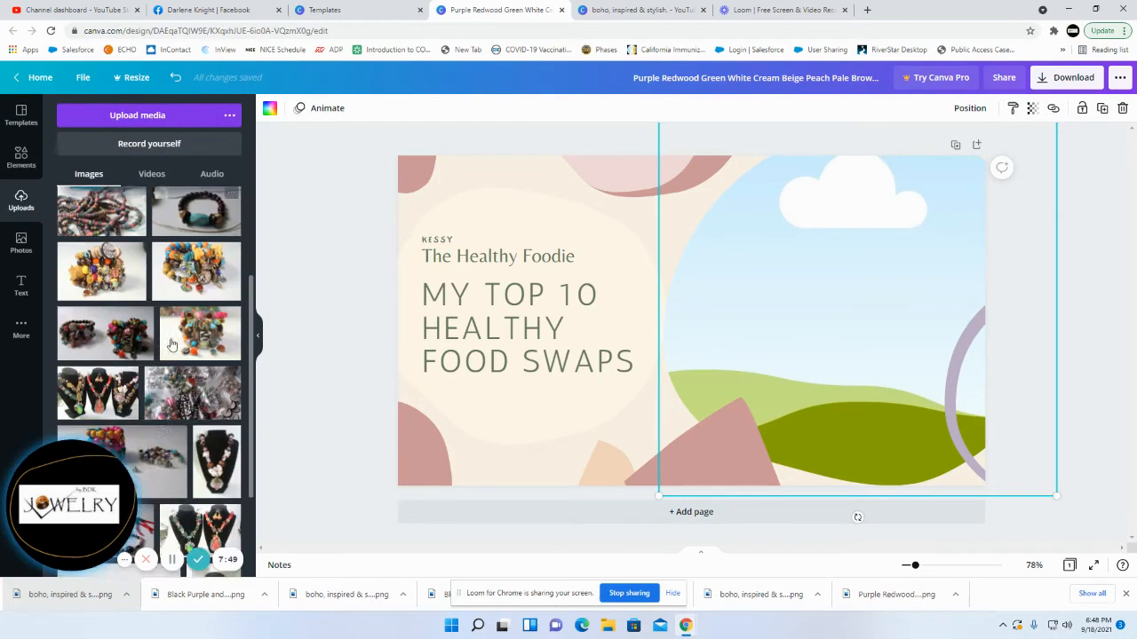
{"action": "scroll", "coordinate": [174, 336], "scroll_direction": "down", "scroll_amount": 3}
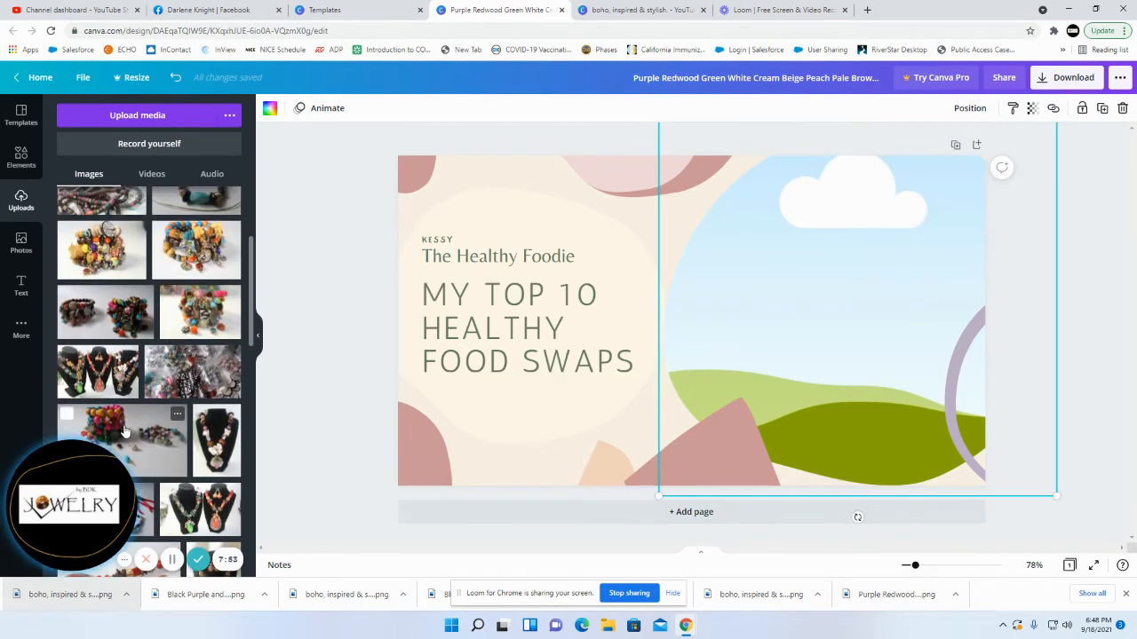
{"action": "left_click", "coordinate": [106, 253]}
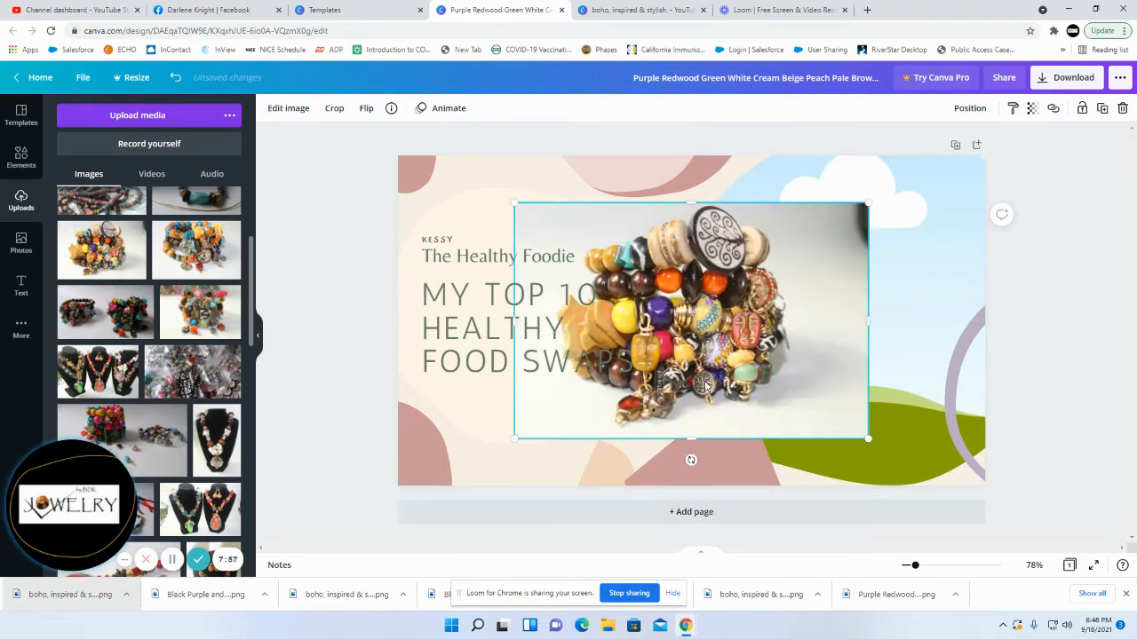
{"action": "left_click_drag", "start_coordinate": [705, 365], "coordinate": [835, 358]}
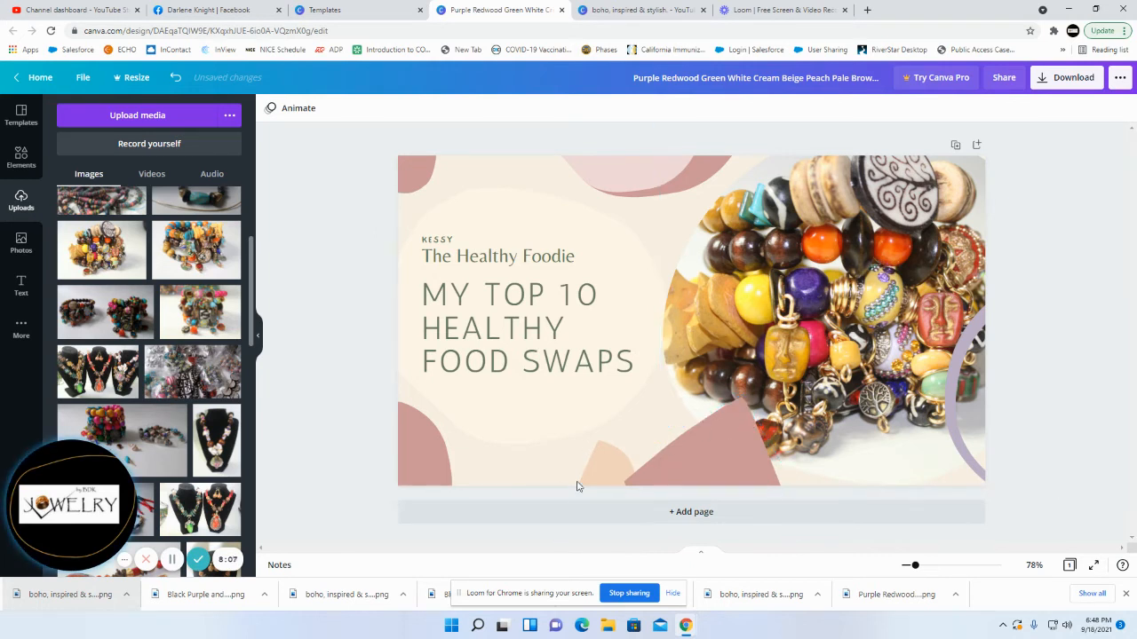
Step: Move the peach and dusty-rose shapes left along the bottom edge so they no longer cover the bracelet photo
{"action": "left_click_drag", "start_coordinate": [608, 475], "coordinate": [498, 475]}
{"action": "left_click", "coordinate": [728, 460]}
{"action": "left_click_drag", "start_coordinate": [730, 461], "coordinate": [648, 468]}
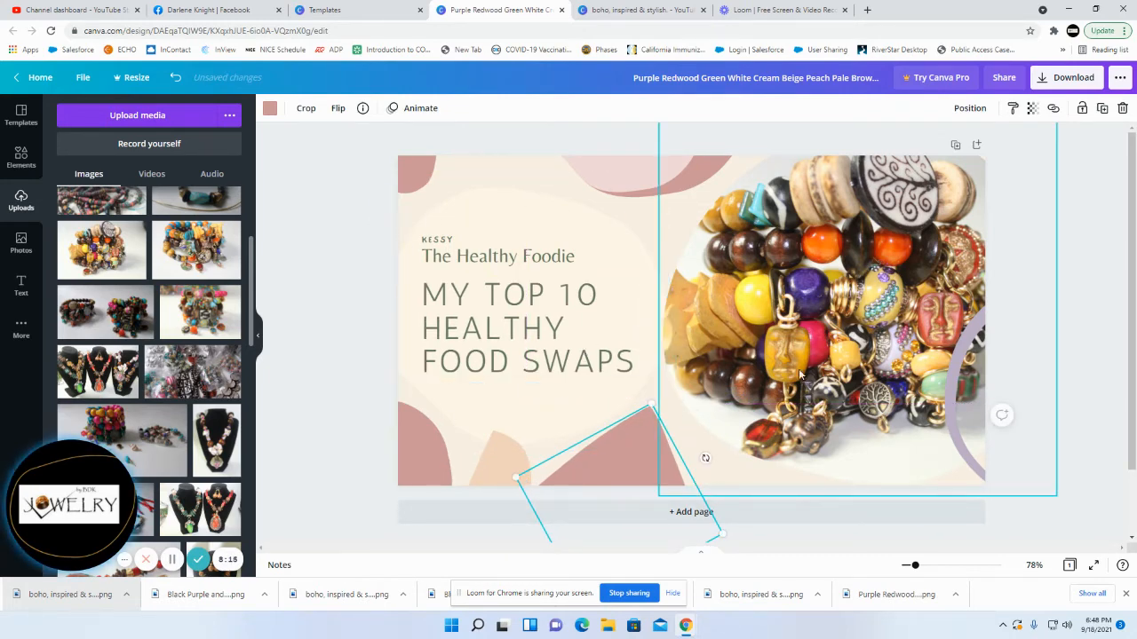
Step: Replace the small name line with the creator's first name and the subtitle "The Healthy Foodie" with "stack bracelets"
{"action": "left_click", "coordinate": [436, 242]}
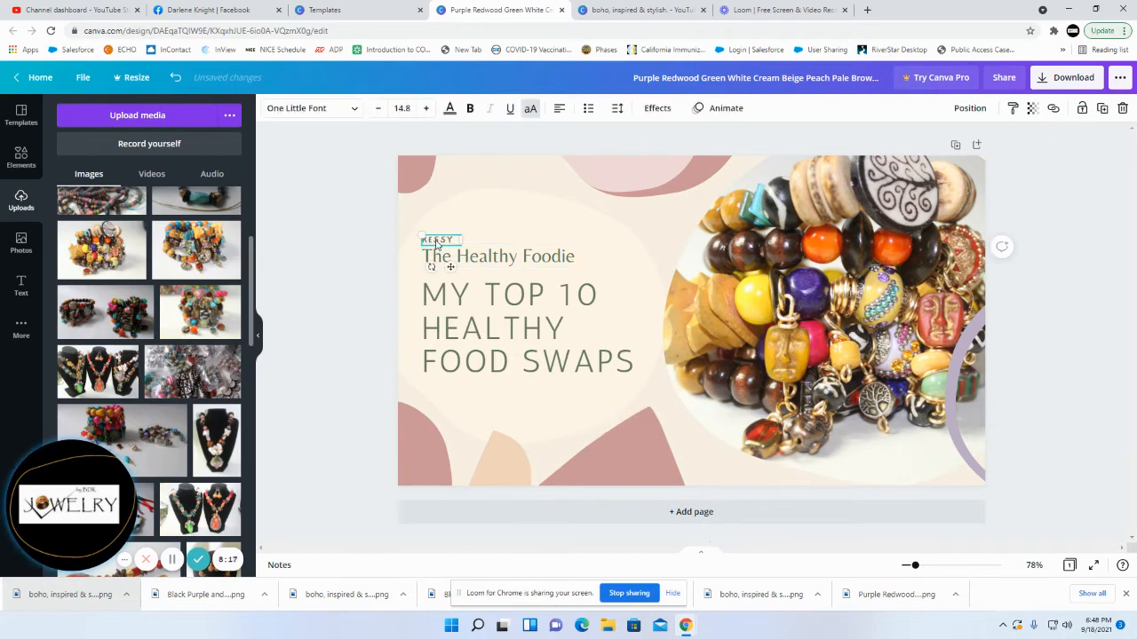
{"action": "double_click", "coordinate": [436, 241]}
{"action": "type", "text": "Darlen"}
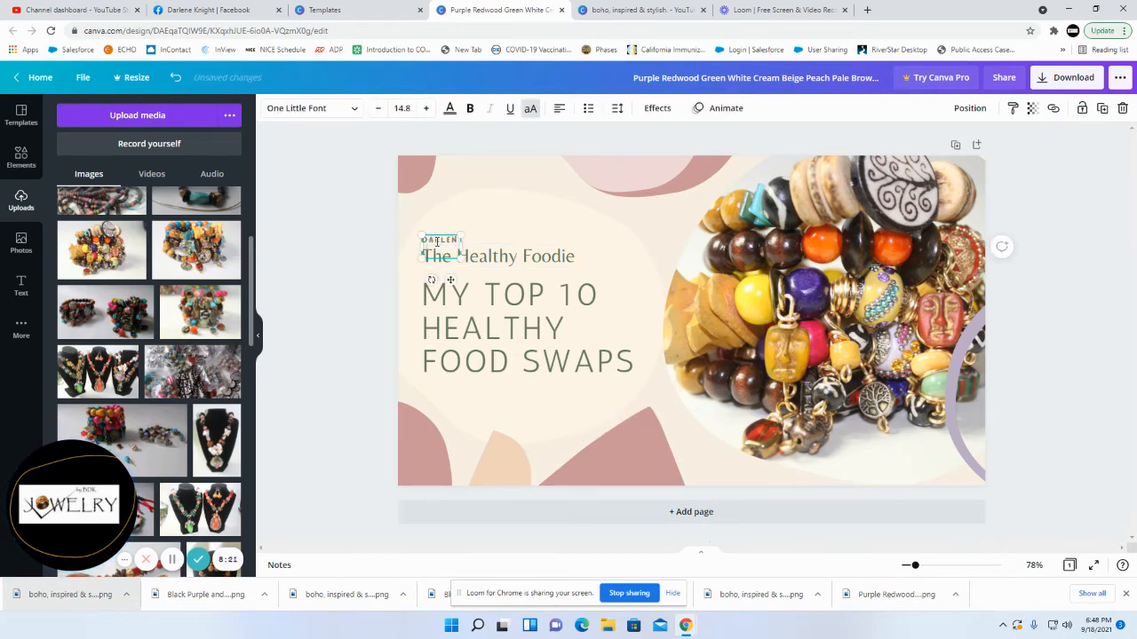
{"action": "left_click", "coordinate": [481, 257]}
{"action": "left_click", "coordinate": [481, 257]}
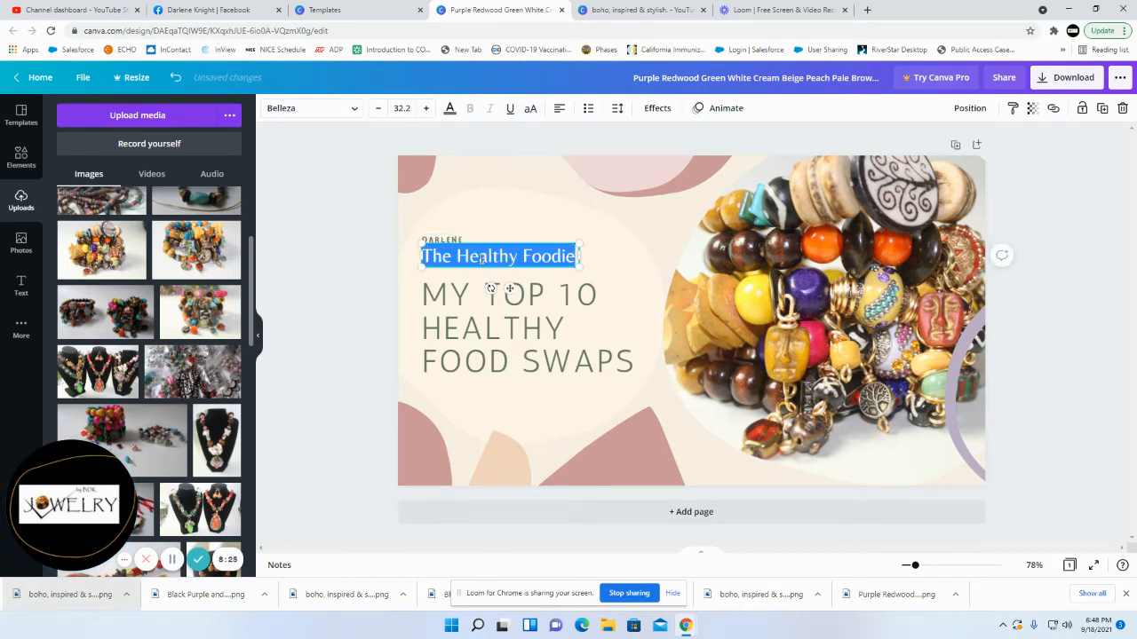
{"action": "type", "text": "stack bracelets"}
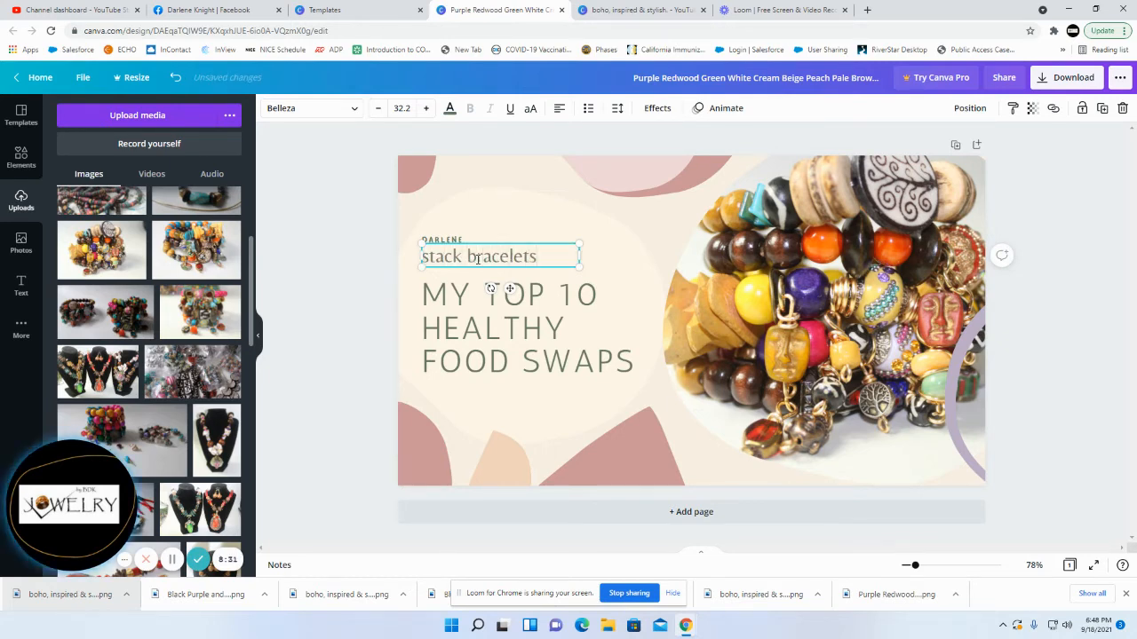
Step: Replace the headline with "LEARN HOW TO MAKE STACK CHARM BRACELETS" and widen its text box to about 598
{"action": "left_click", "coordinate": [475, 294]}
{"action": "left_click", "coordinate": [473, 307]}
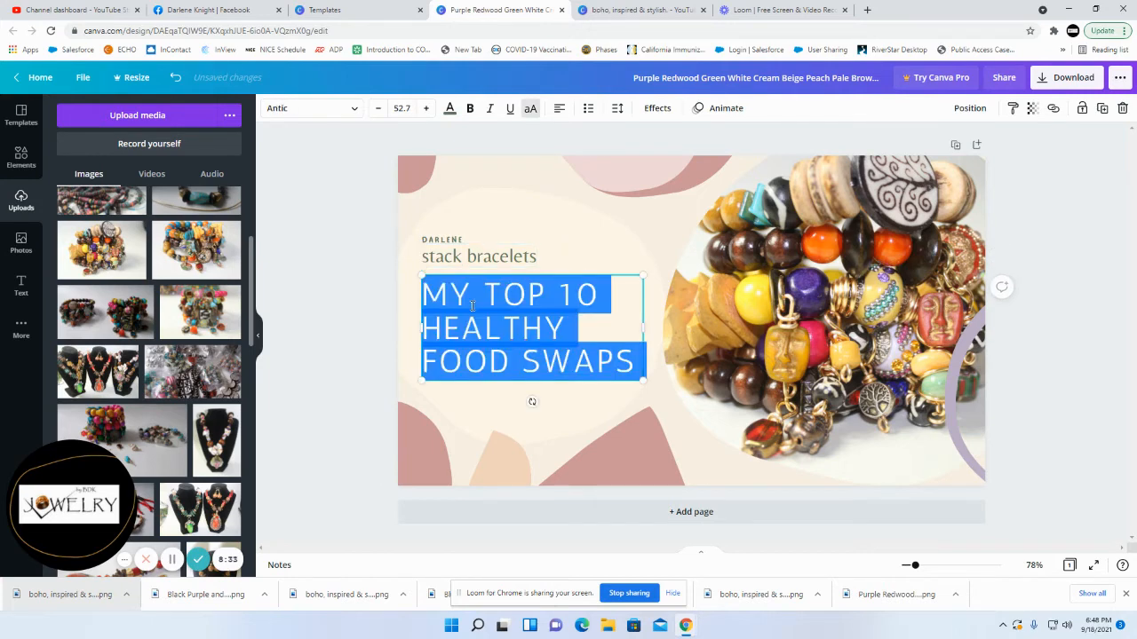
{"action": "type", "text": "LEARN HO"}
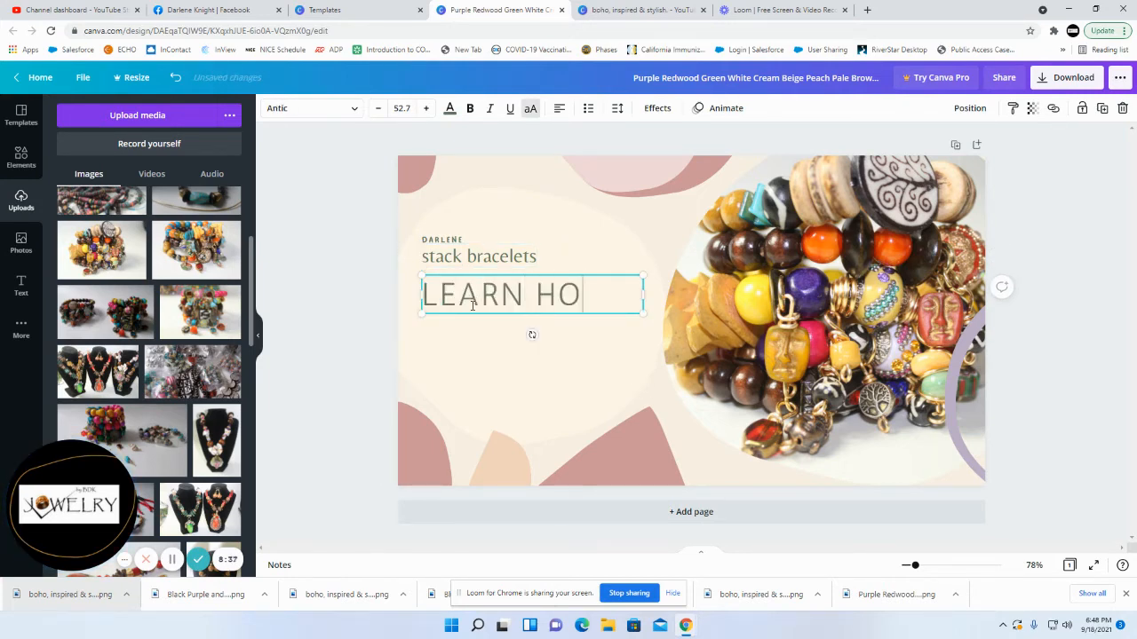
{"action": "type", "text": "W TO "}
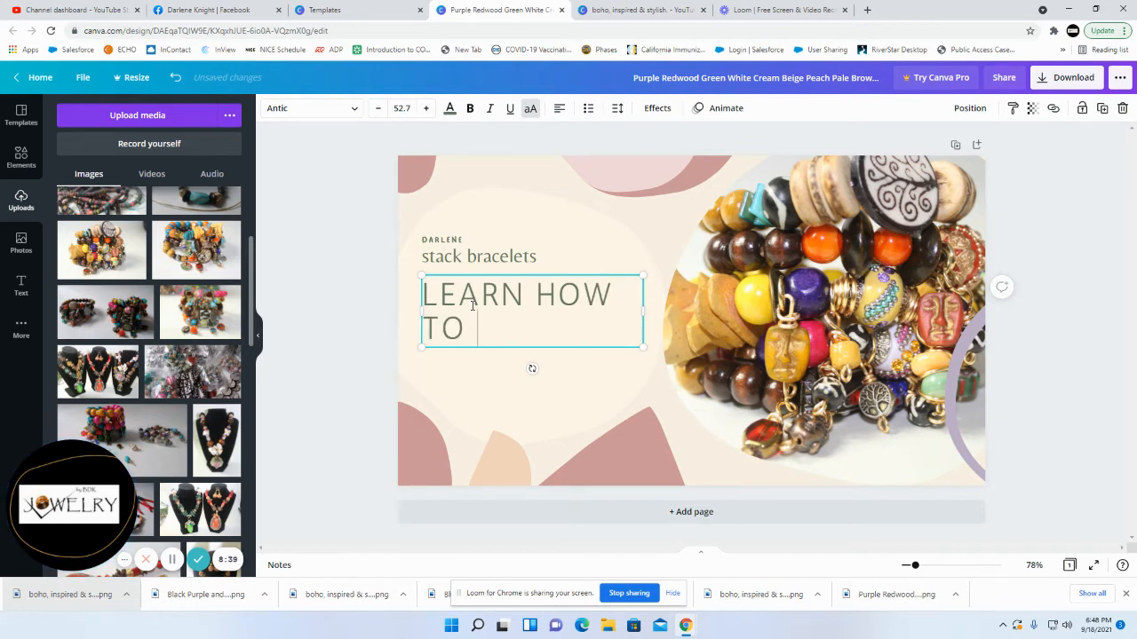
{"action": "type", "text": "MAKE STAC"}
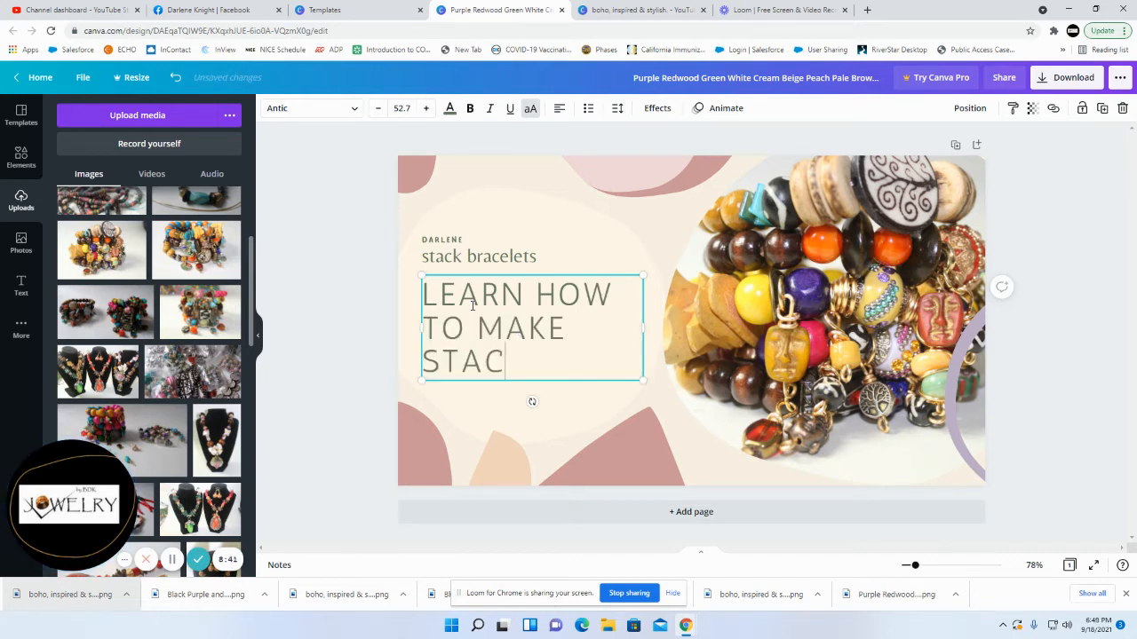
{"action": "type", "text": "K CHARM BR"}
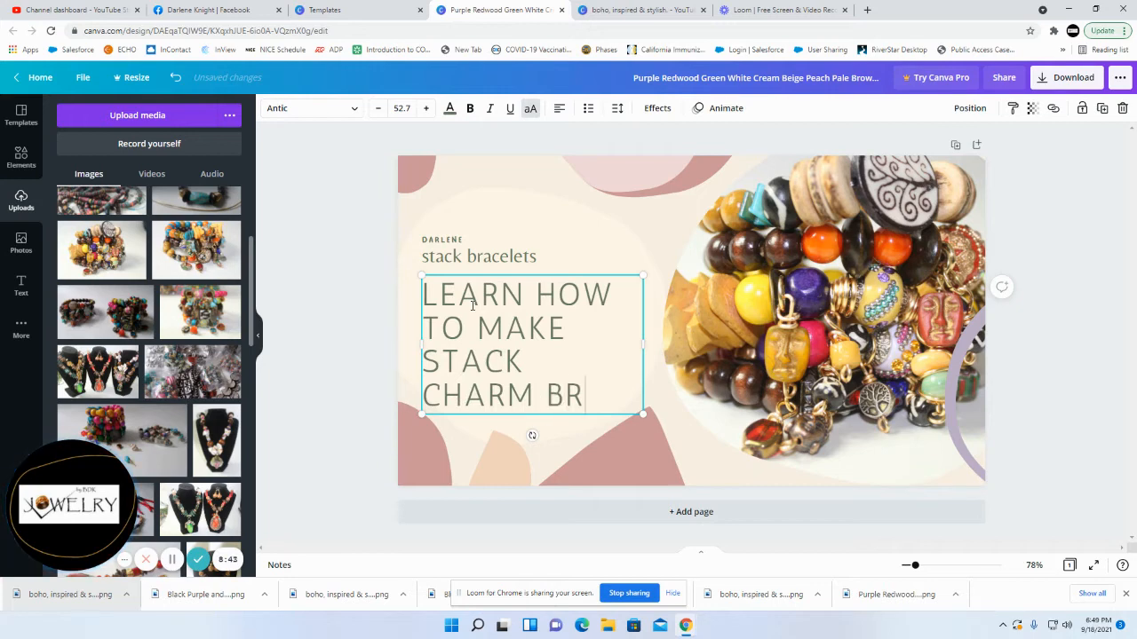
{"action": "type", "text": "ACELETS"}
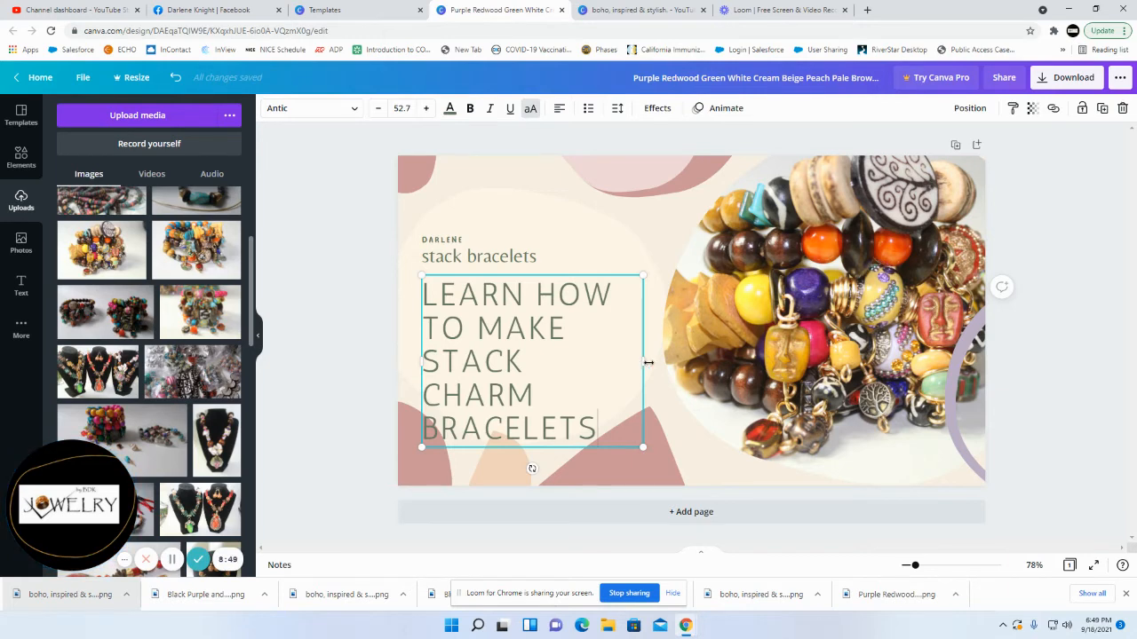
{"action": "left_click_drag", "start_coordinate": [648, 363], "coordinate": [695, 365]}
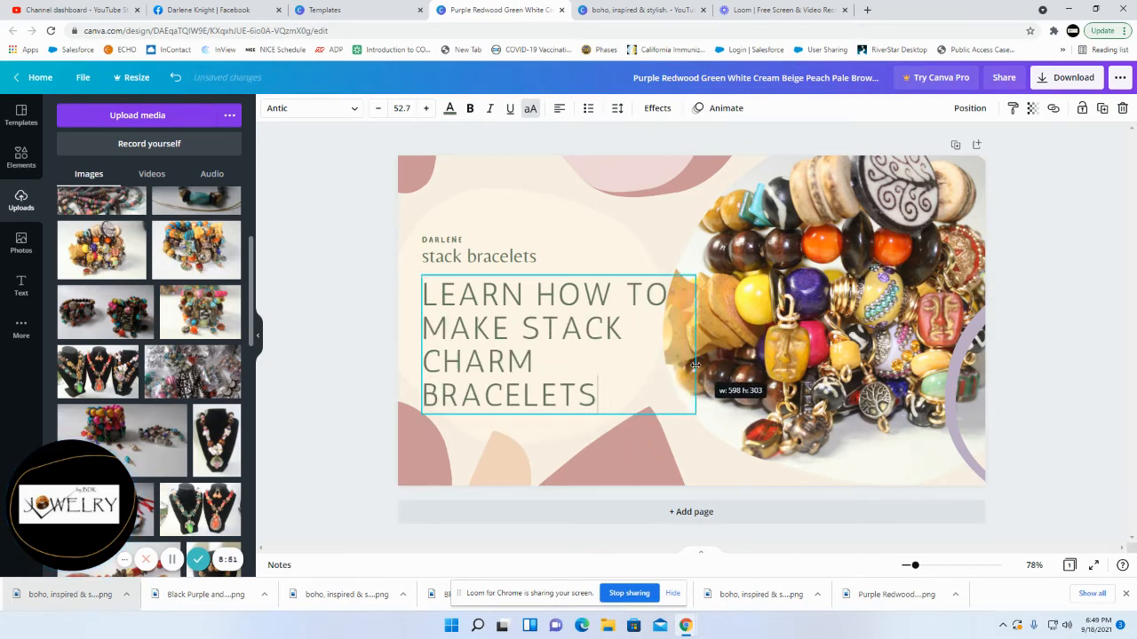
{"action": "left_click", "coordinate": [692, 429]}
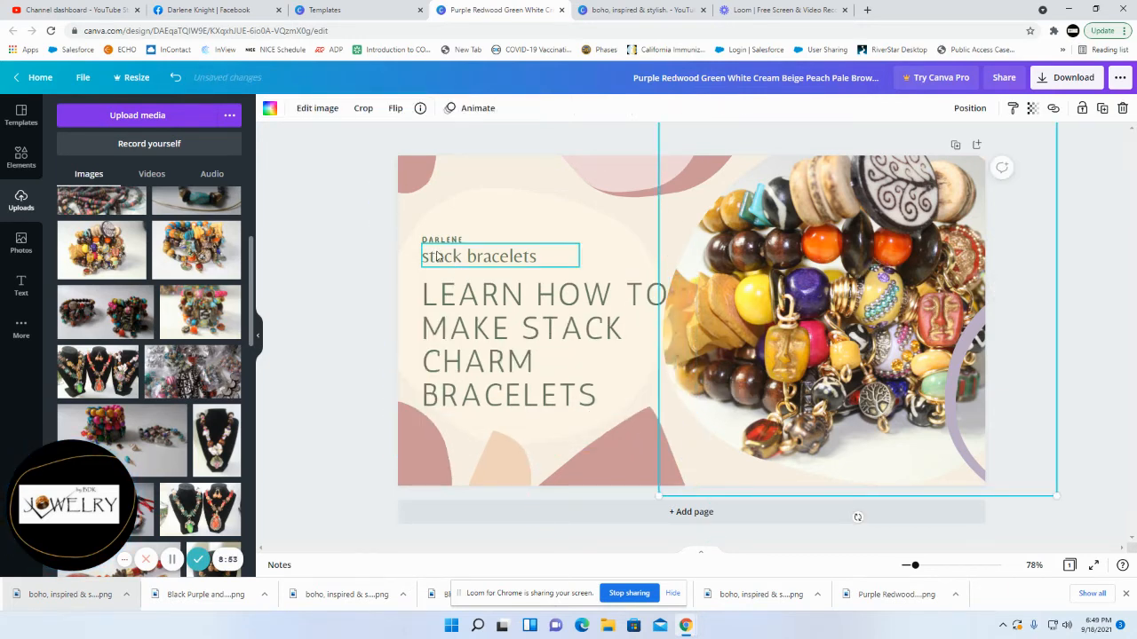
Step: Move the small name line, the "stack bracelets" subtitle and the headline higher on the thumbnail
{"action": "left_click_drag", "start_coordinate": [442, 240], "coordinate": [444, 205]}
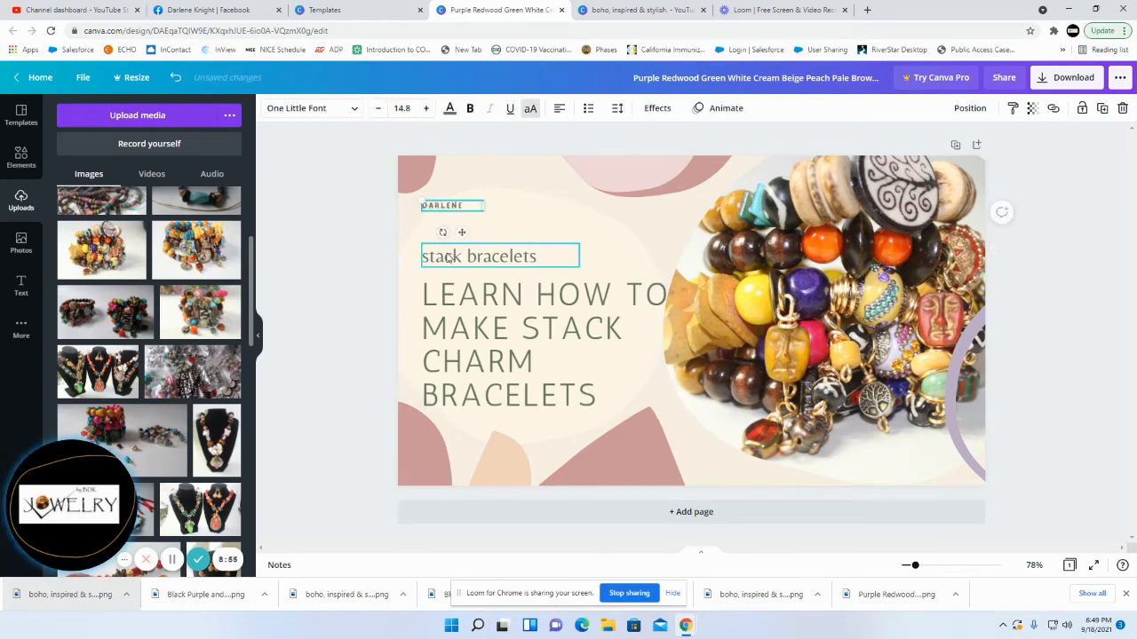
{"action": "left_click_drag", "start_coordinate": [449, 258], "coordinate": [440, 229]}
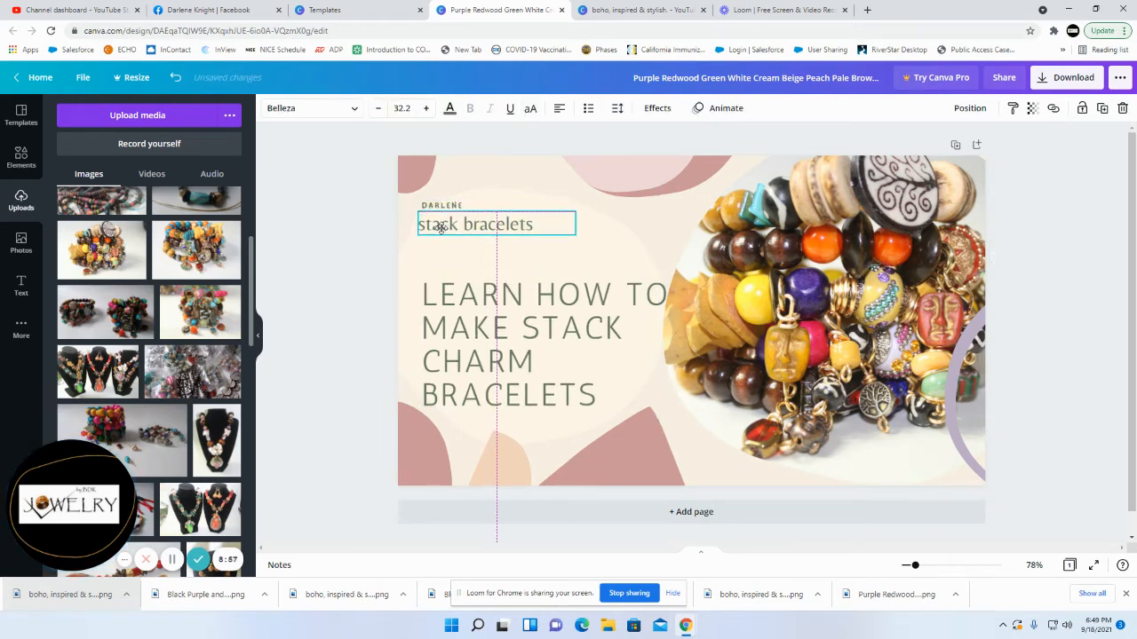
{"action": "left_click", "coordinate": [458, 307]}
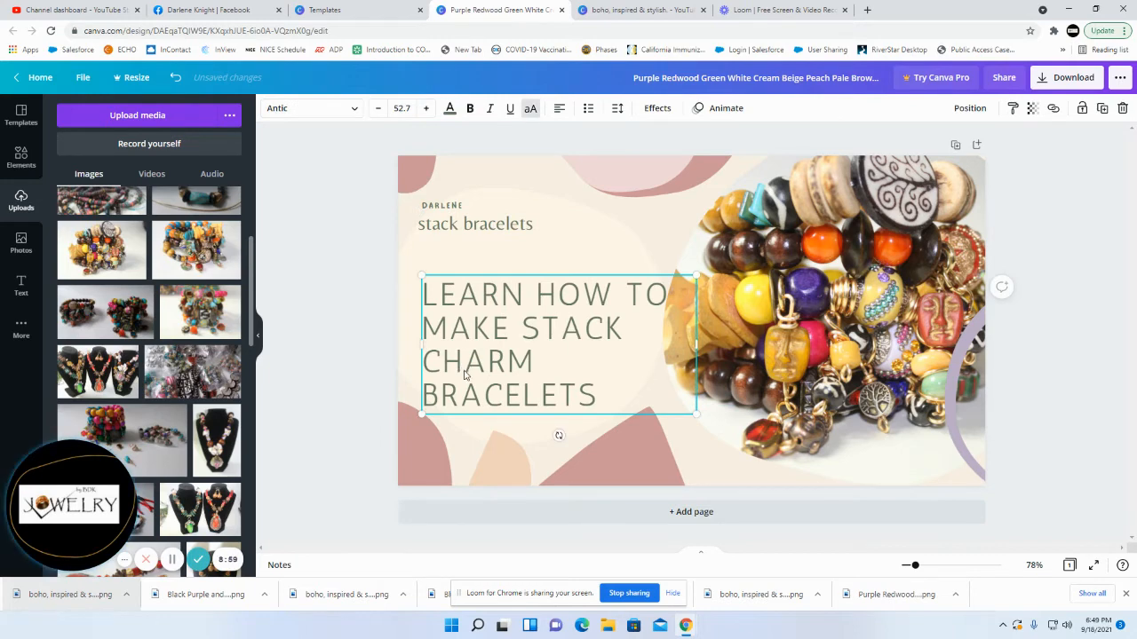
{"action": "left_click_drag", "start_coordinate": [463, 374], "coordinate": [494, 343]}
{"action": "left_click", "coordinate": [793, 452]}
{"action": "left_click", "coordinate": [766, 432]}
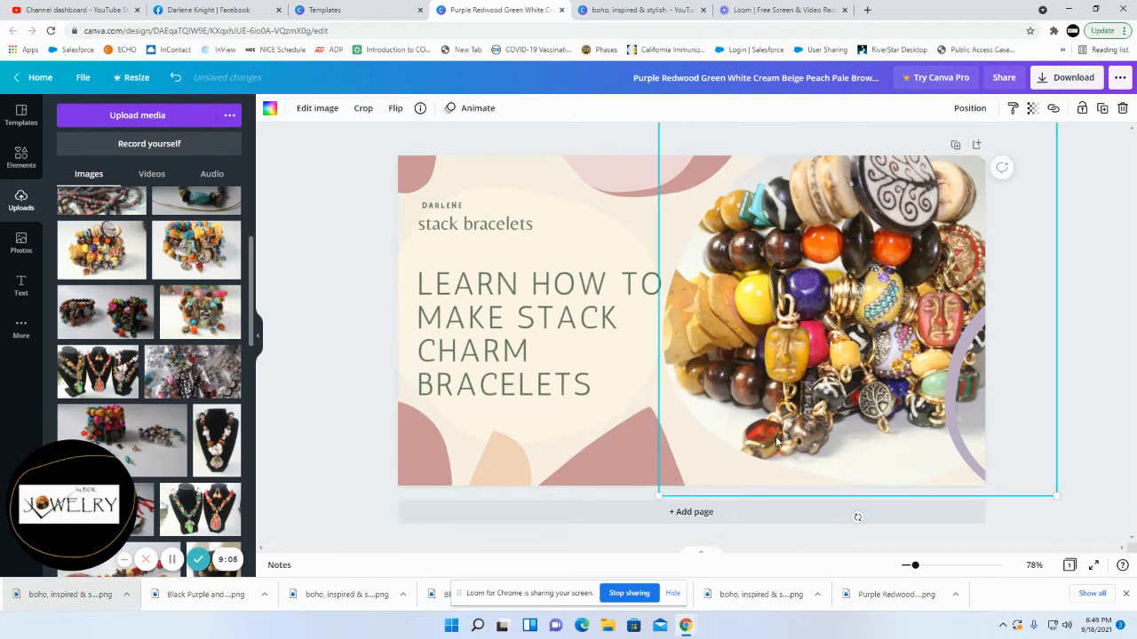
Step: Recolor the headline text black and move the headline slightly higher
{"action": "left_click", "coordinate": [513, 317]}
{"action": "double_click", "coordinate": [512, 317]}
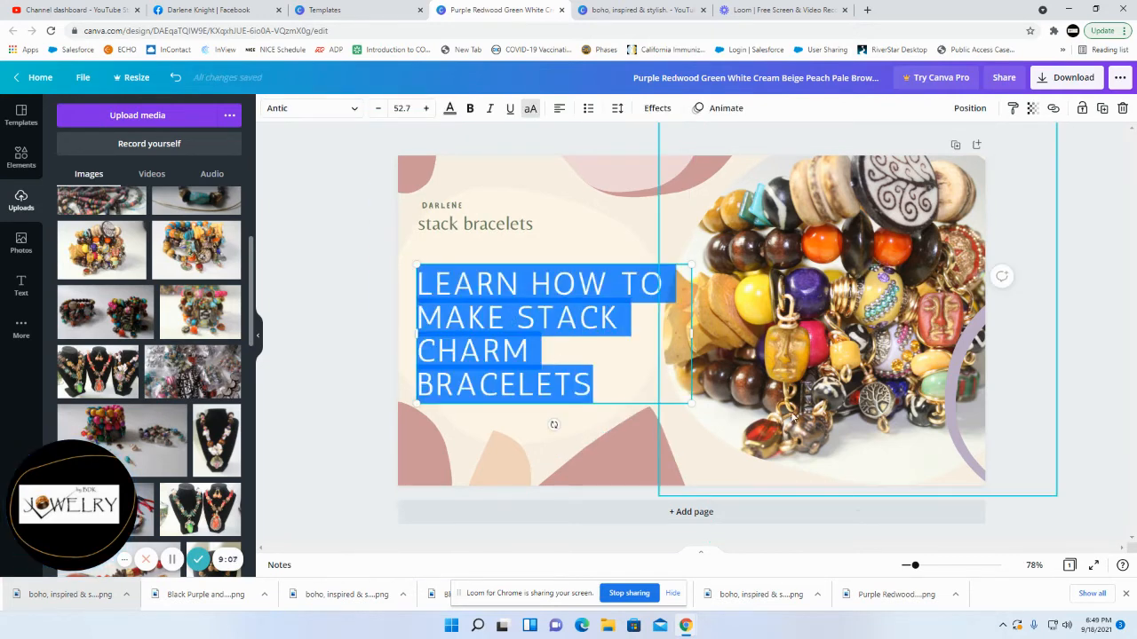
{"action": "left_click", "coordinate": [757, 418]}
{"action": "double_click", "coordinate": [457, 338]}
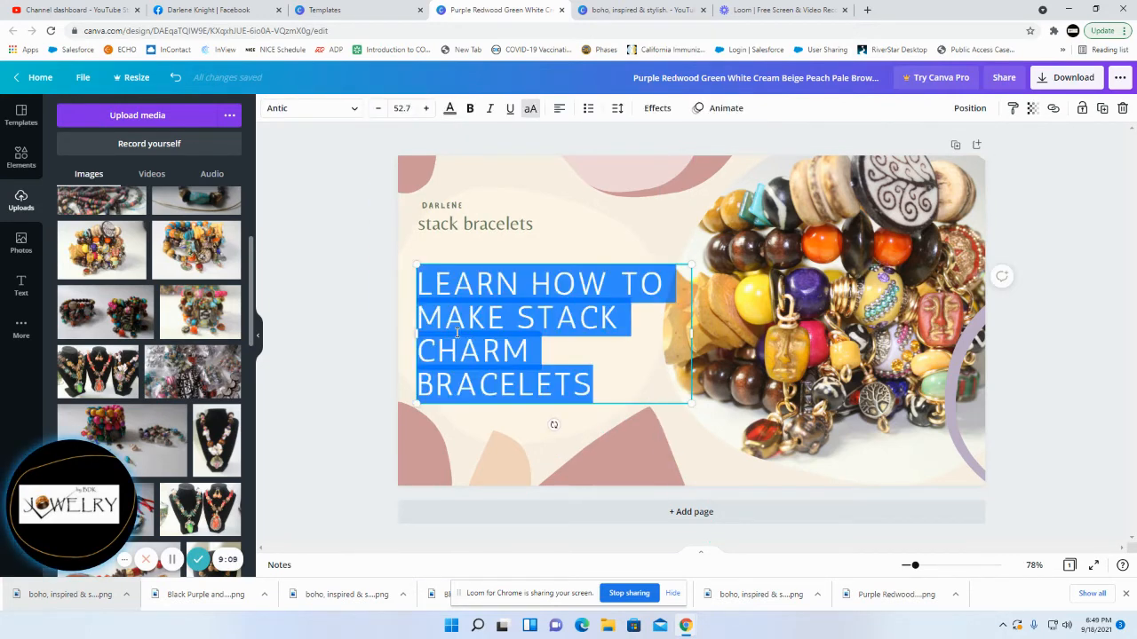
{"action": "left_click", "coordinate": [450, 110]}
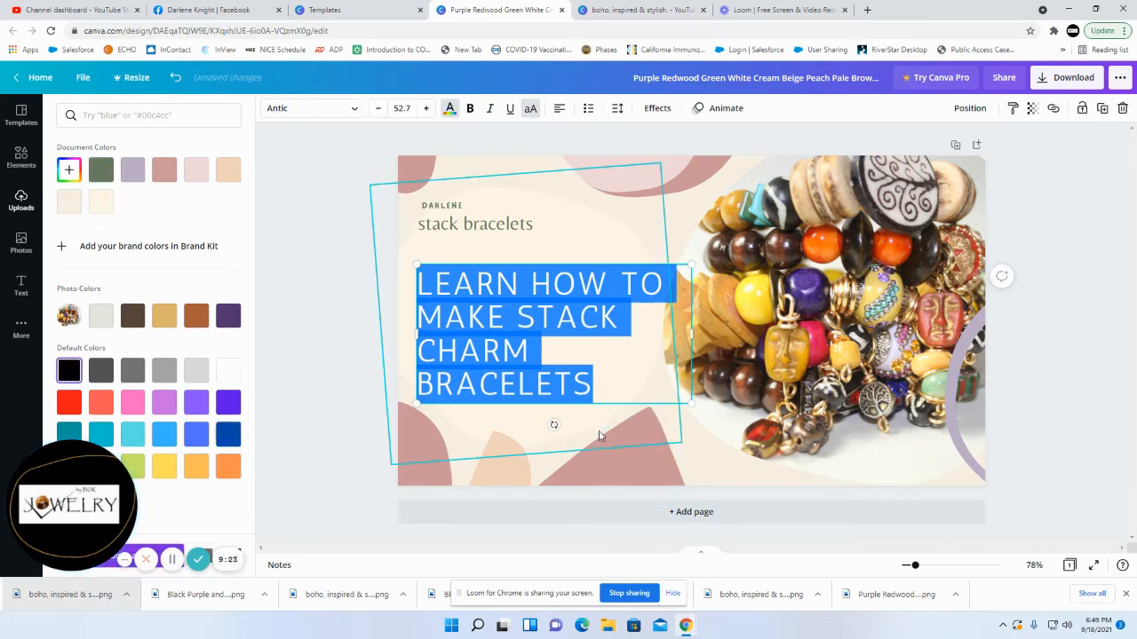
{"action": "left_click", "coordinate": [470, 456]}
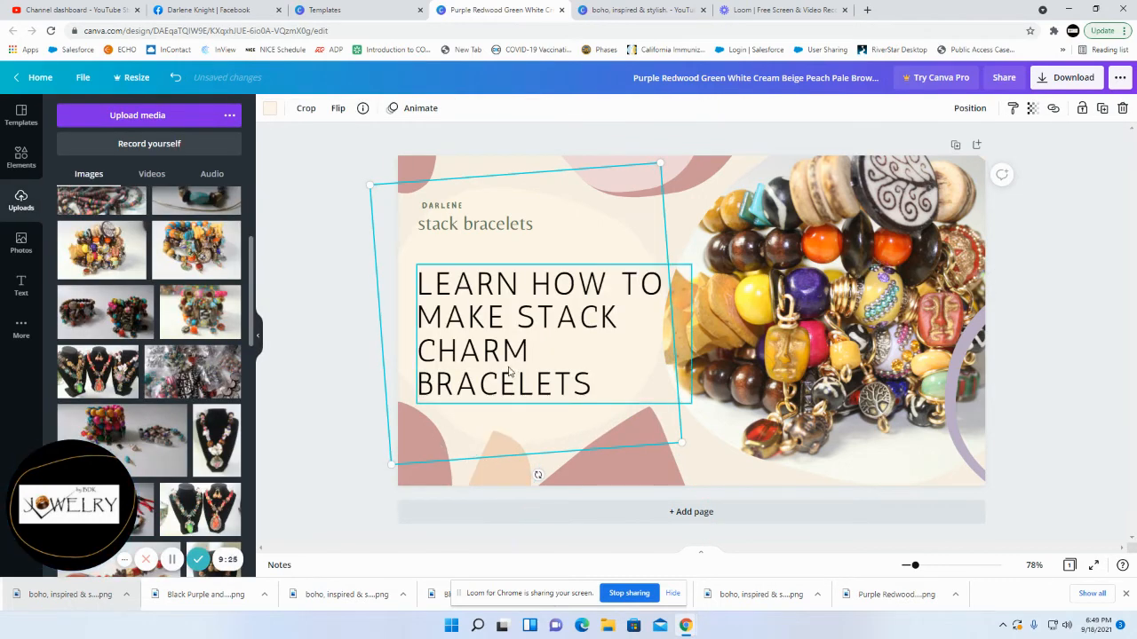
{"action": "left_click", "coordinate": [547, 349]}
{"action": "left_click_drag", "start_coordinate": [546, 349], "coordinate": [545, 344]}
Step: Try centered, right and justified alignment on the whole headline, and return it to left alignment
{"action": "left_click", "coordinate": [503, 342]}
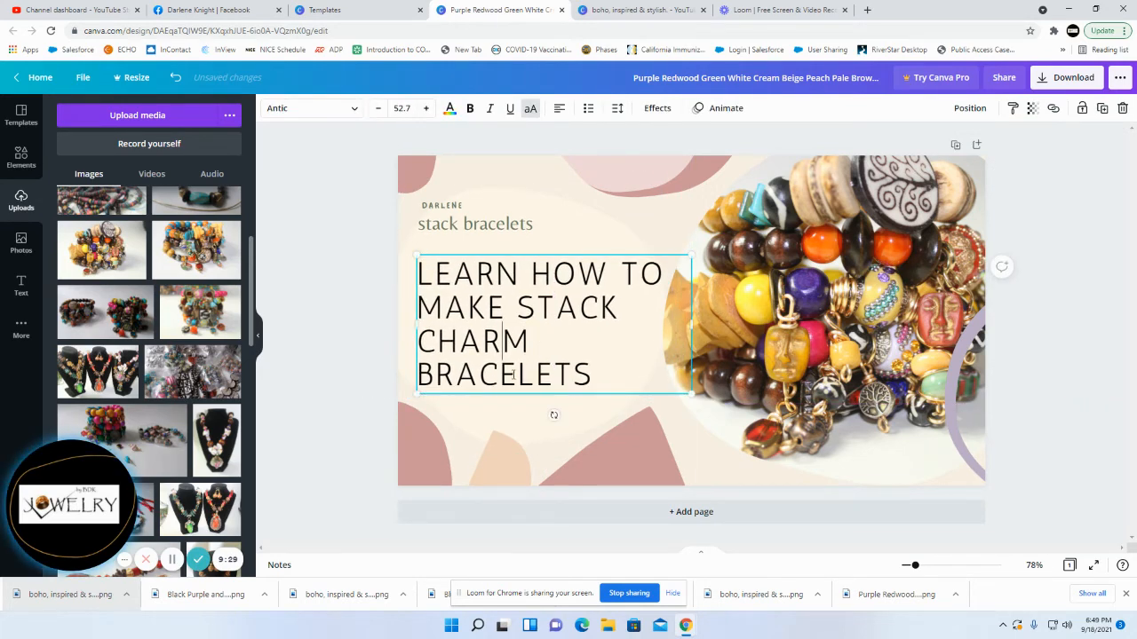
{"action": "key", "text": "ctrl+a"}
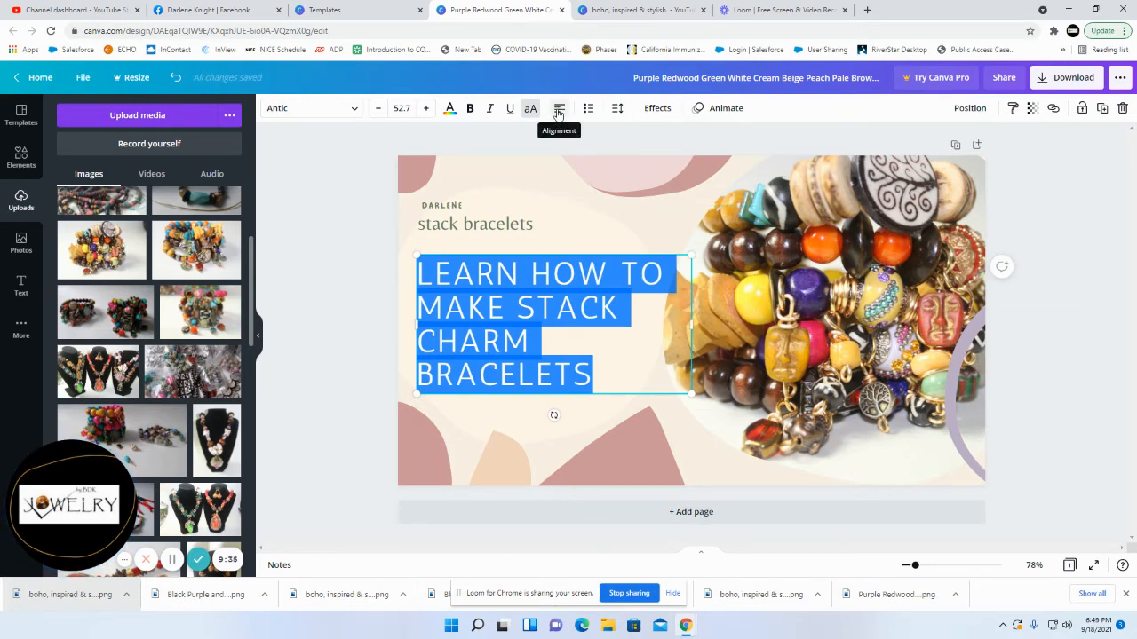
{"action": "left_click", "coordinate": [559, 111]}
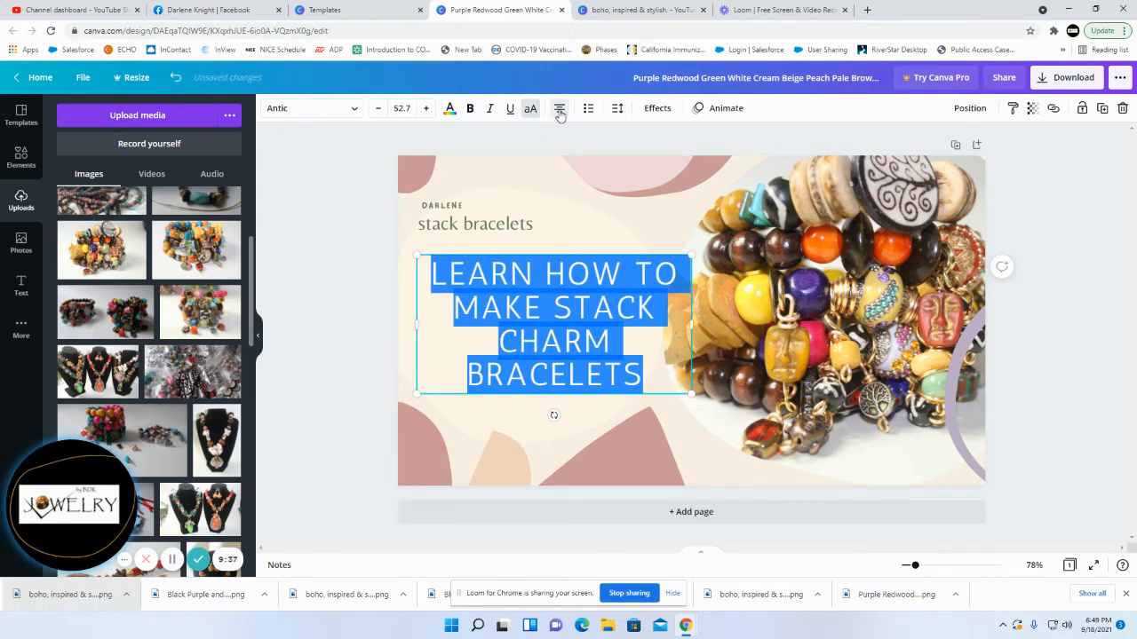
{"action": "left_click", "coordinate": [559, 111]}
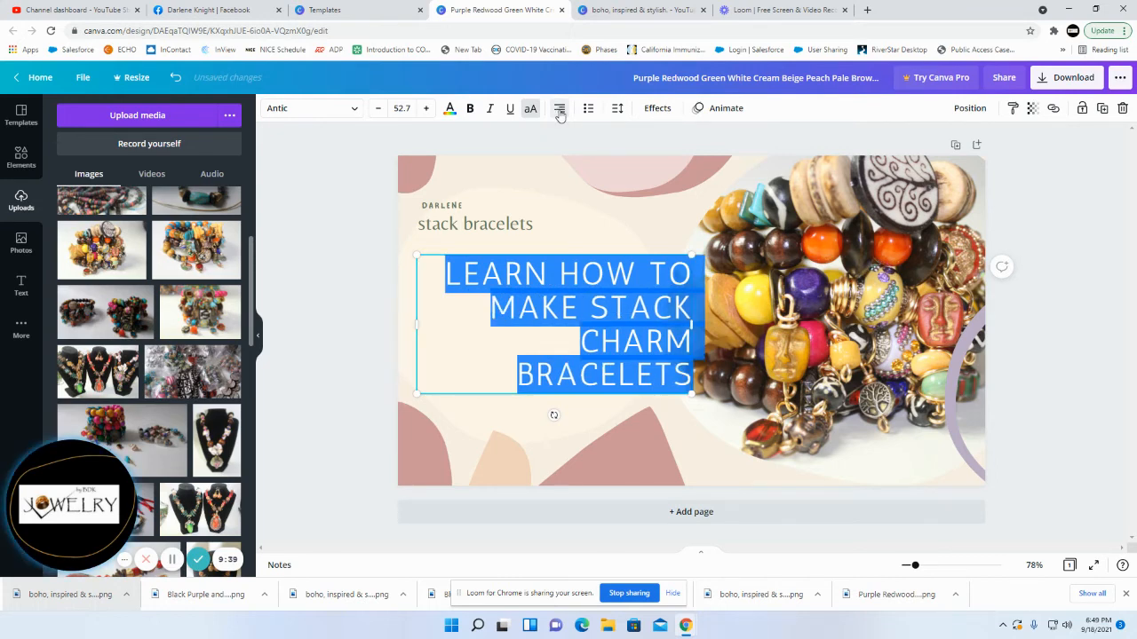
{"action": "left_click", "coordinate": [560, 114]}
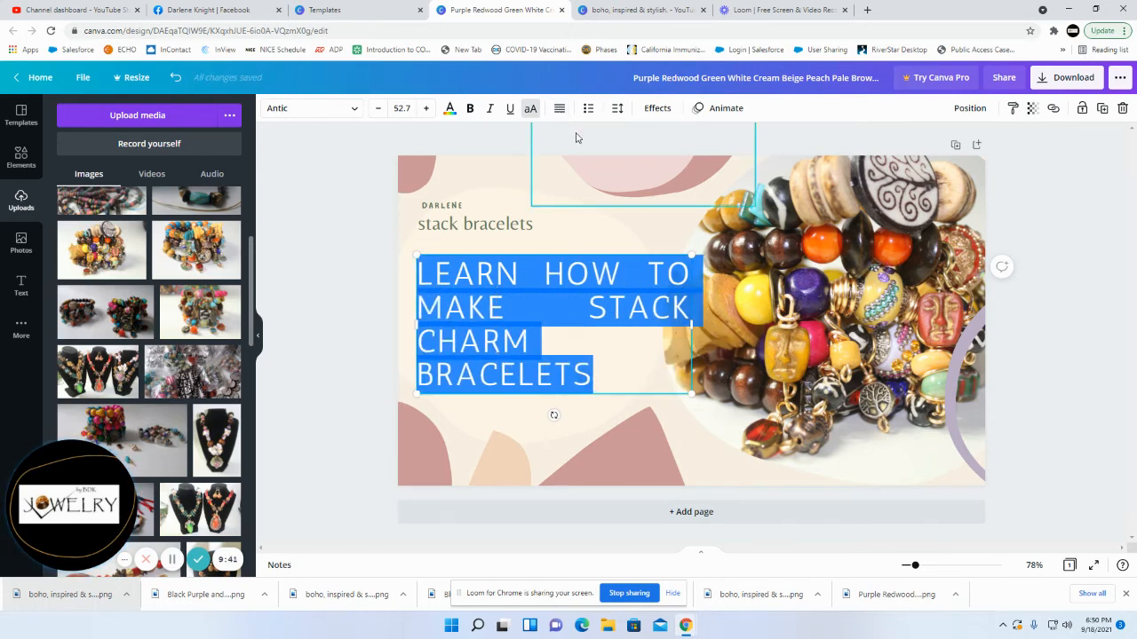
{"action": "left_click", "coordinate": [559, 110]}
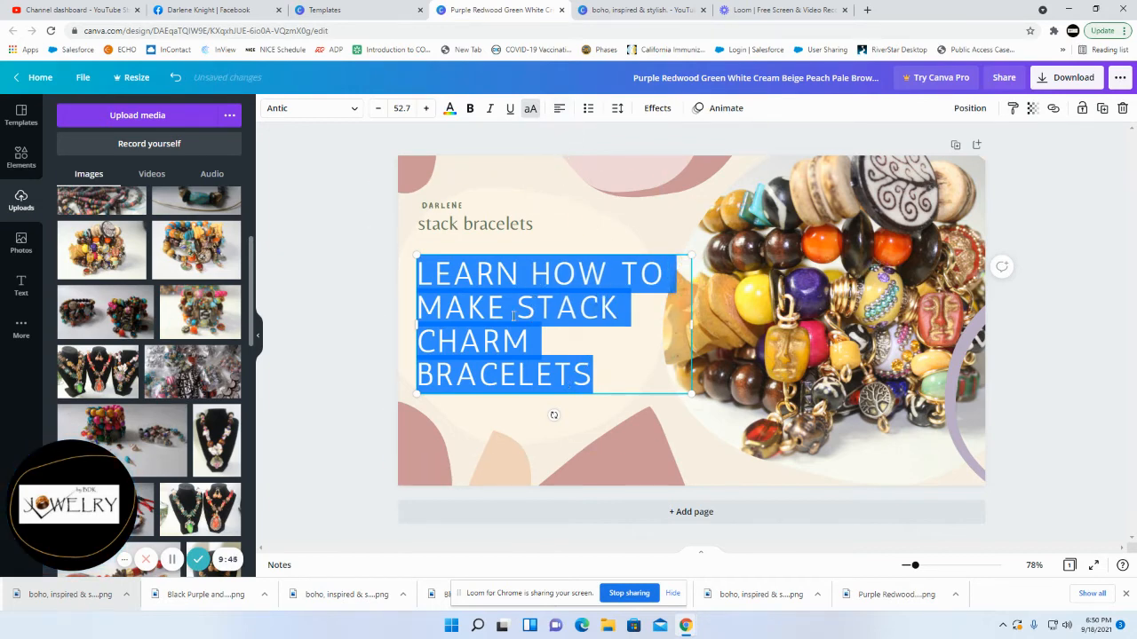
Step: Move the "stack bracelets" subtitle slightly down, closer to the headline
{"action": "left_click", "coordinate": [736, 470]}
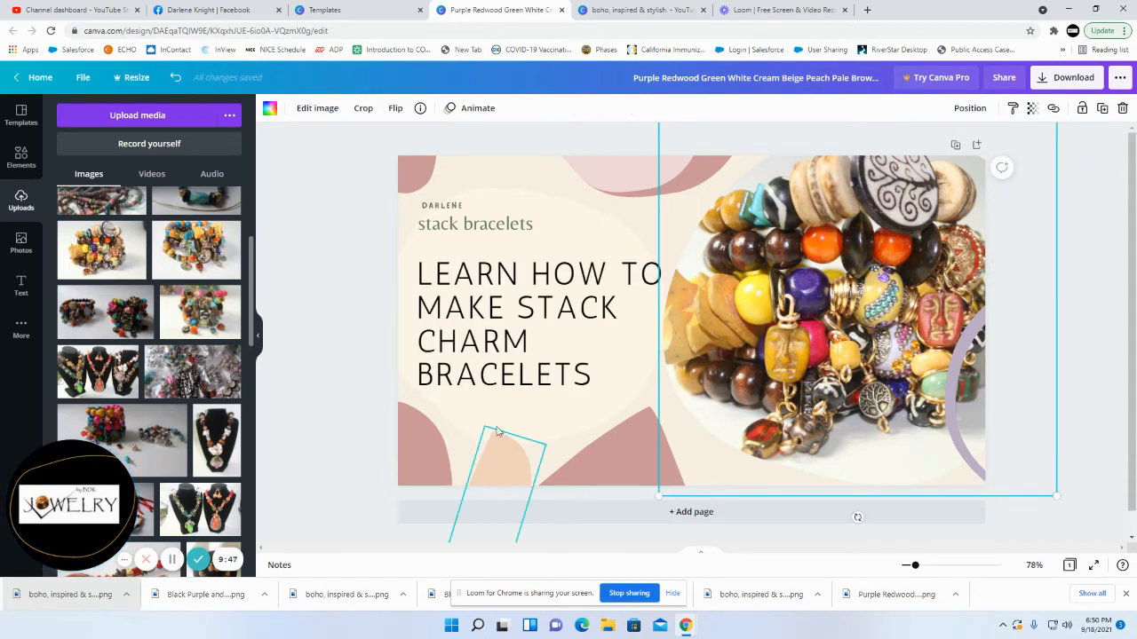
{"action": "left_click", "coordinate": [539, 346]}
{"action": "left_click", "coordinate": [765, 456]}
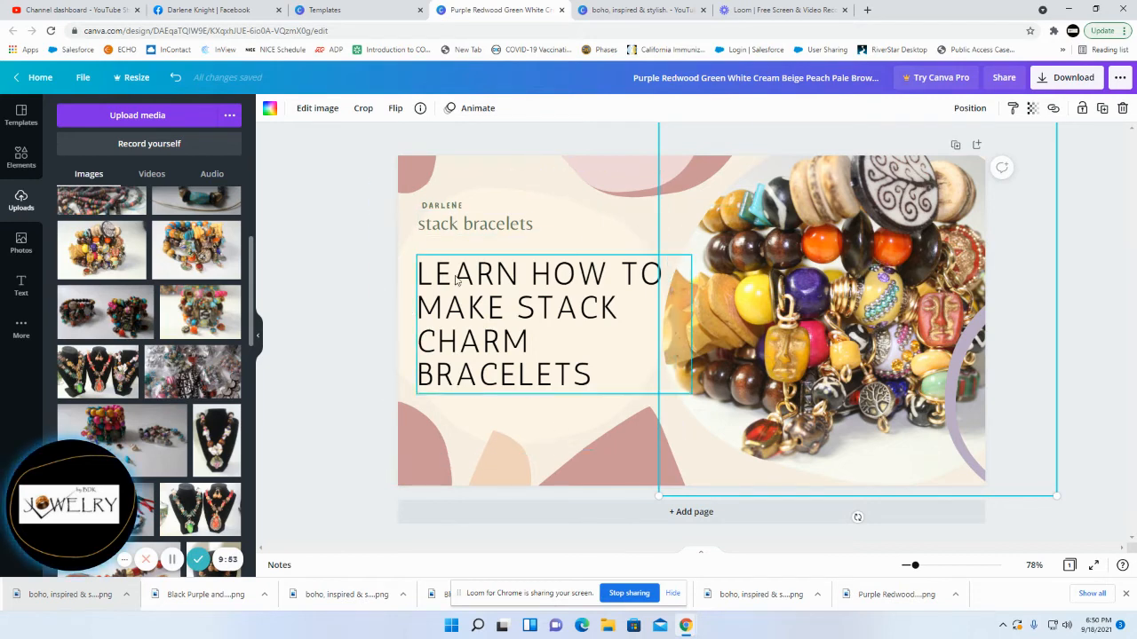
{"action": "left_click_drag", "start_coordinate": [468, 231], "coordinate": [468, 238]}
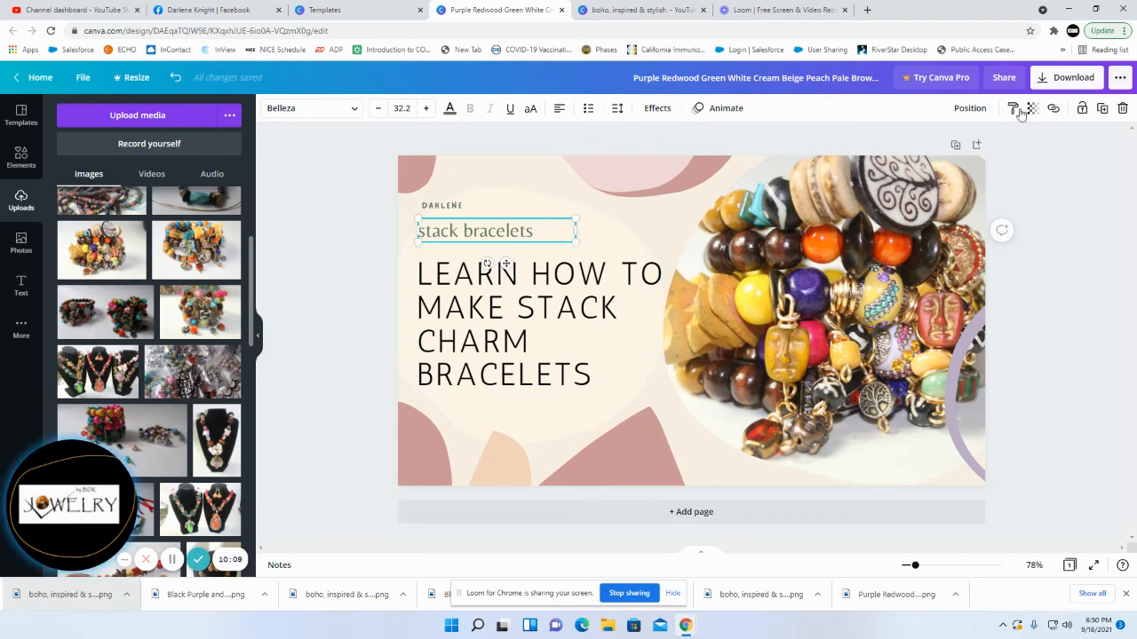
Step: Download the finished thumbnail as a PNG and open the downloaded image for viewing
{"action": "left_click", "coordinate": [1041, 82]}
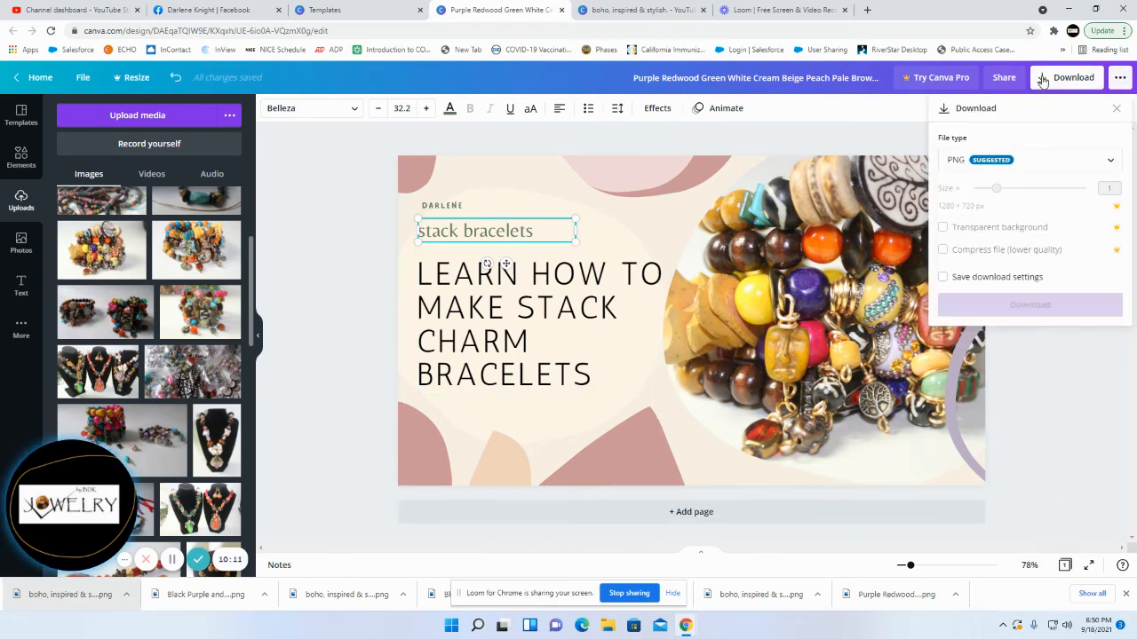
{"action": "left_click", "coordinate": [950, 163]}
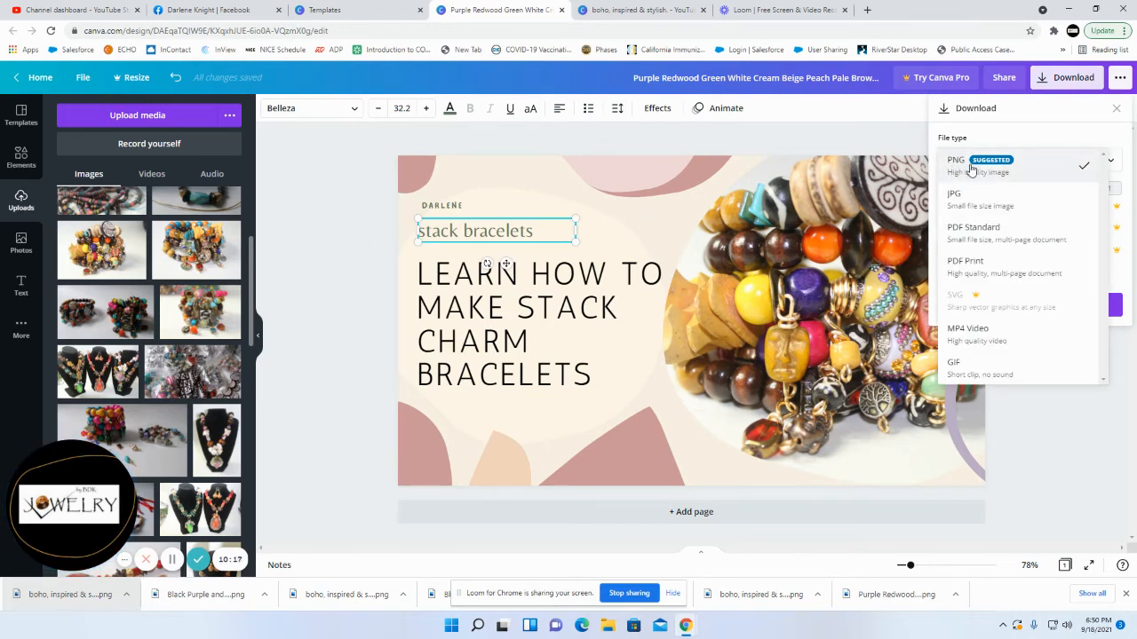
{"action": "left_click", "coordinate": [968, 170]}
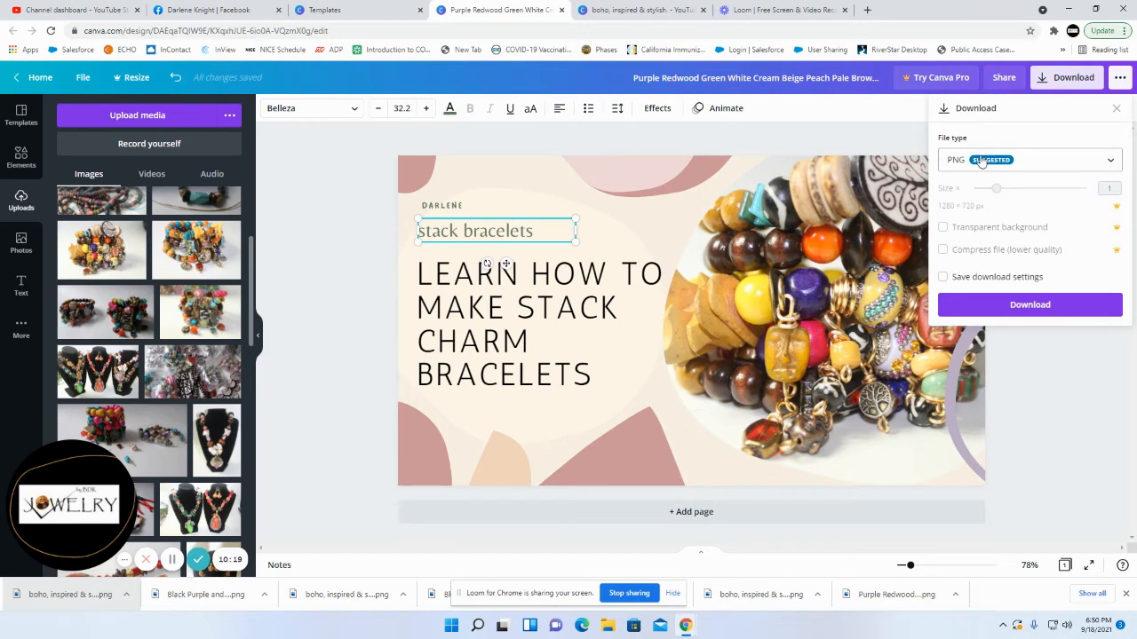
{"action": "left_click", "coordinate": [1011, 305]}
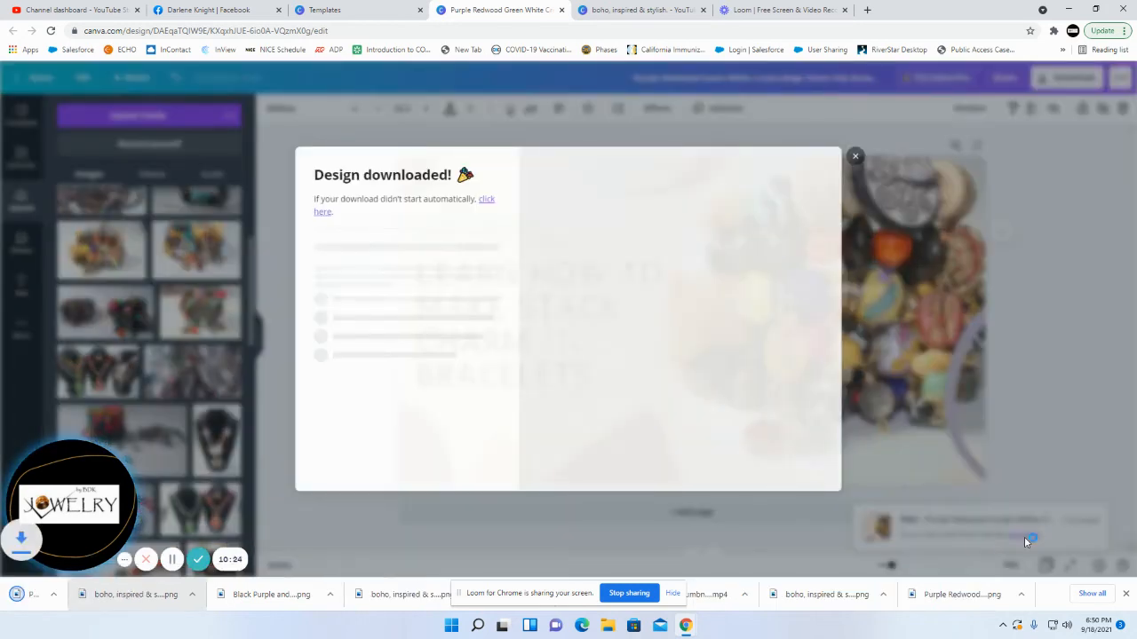
{"action": "left_click", "coordinate": [859, 153]}
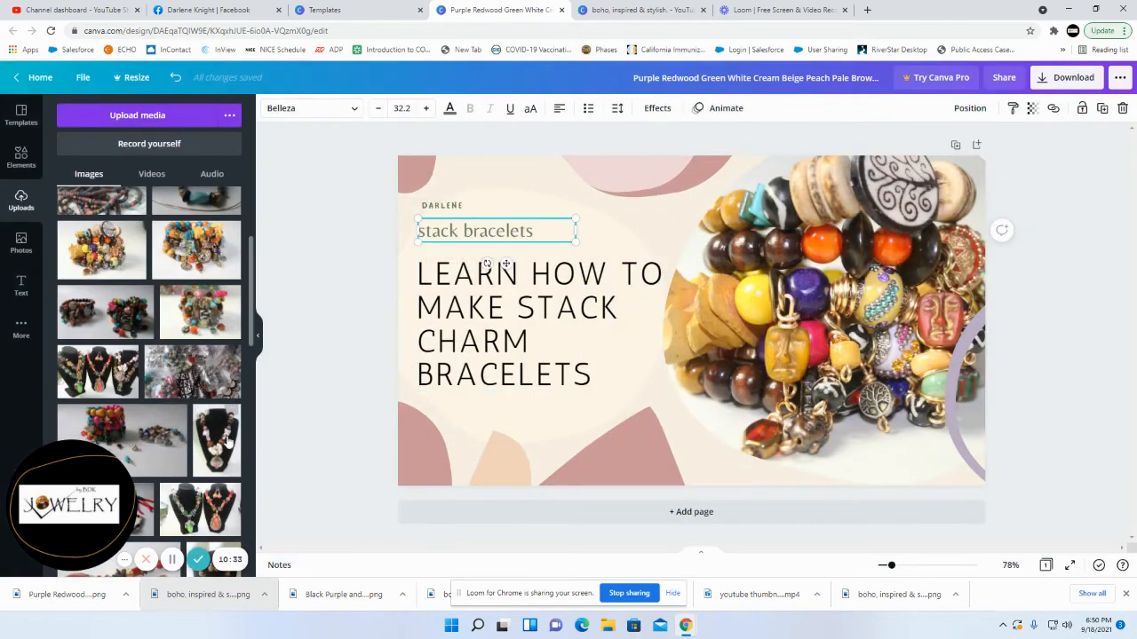
{"action": "left_click", "coordinate": [35, 595]}
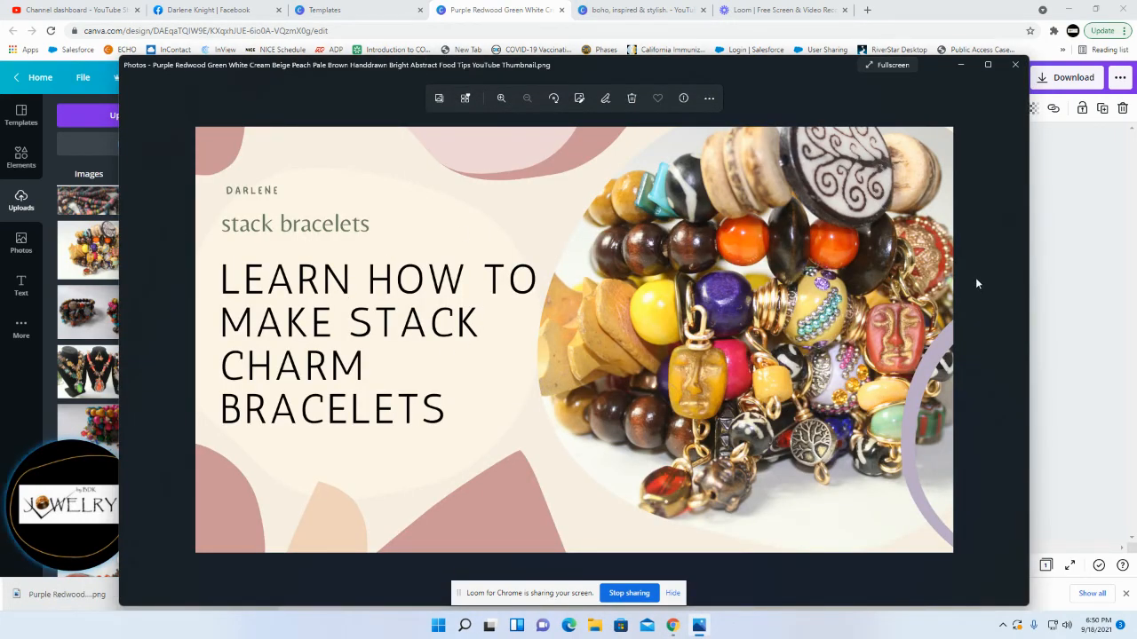
Step: Switch to Facebook and publish a new profile post containing the downloaded "Purple Redwood" thumbnail PNG
{"action": "left_click", "coordinate": [195, 12]}
{"action": "left_click", "coordinate": [641, 259]}
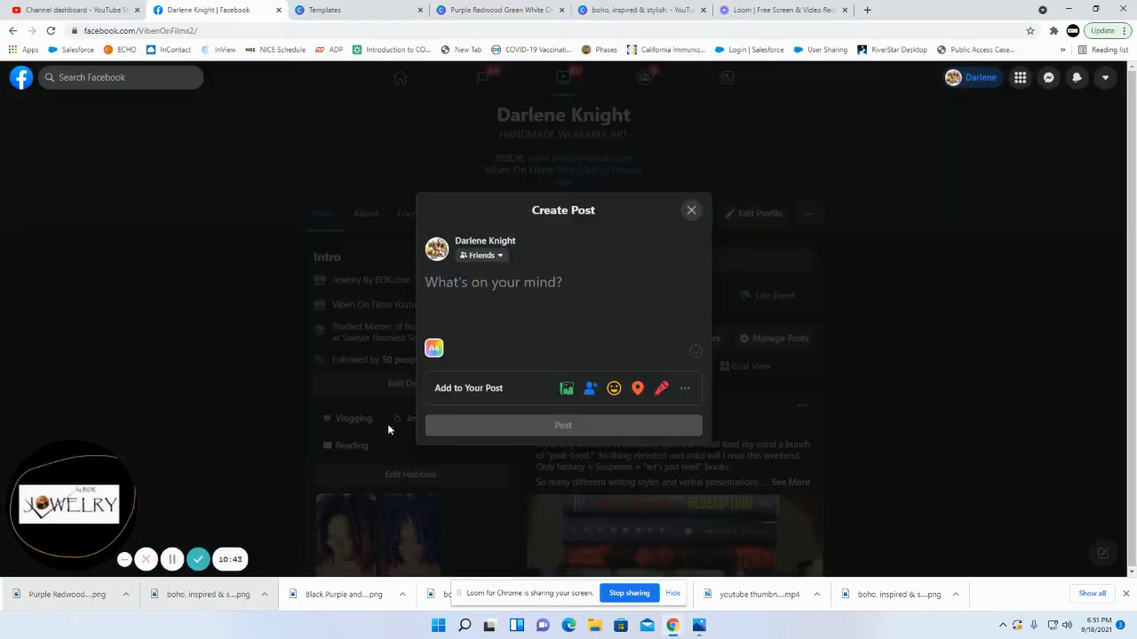
{"action": "left_click_drag", "start_coordinate": [67, 594], "coordinate": [533, 352]}
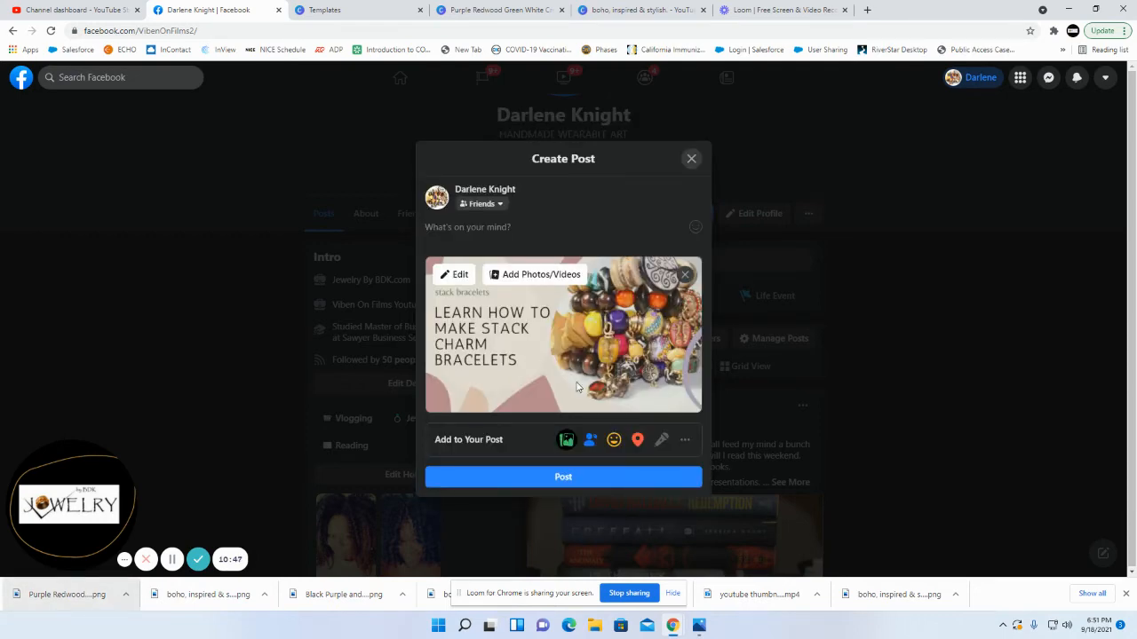
{"action": "left_click", "coordinate": [563, 476]}
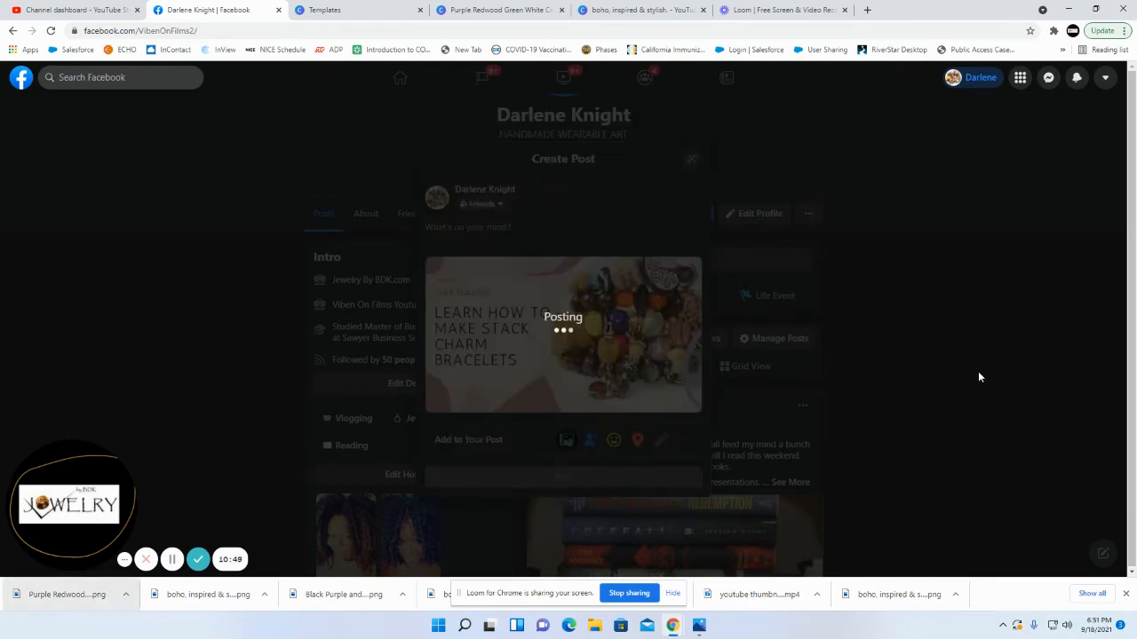
{"action": "scroll", "coordinate": [938, 359], "scroll_direction": "down", "scroll_amount": 4}
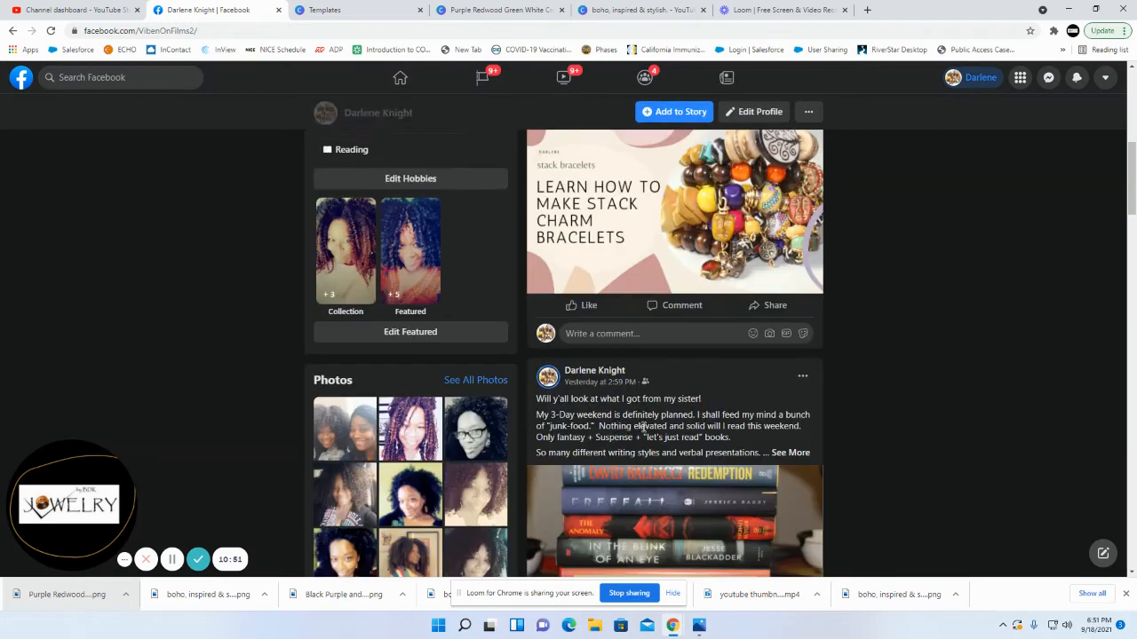
Step: Move the newly published stack charm bracelets thumbnail post on the Facebook profile to the trash
{"action": "scroll", "coordinate": [651, 309], "scroll_direction": "up", "scroll_amount": 2}
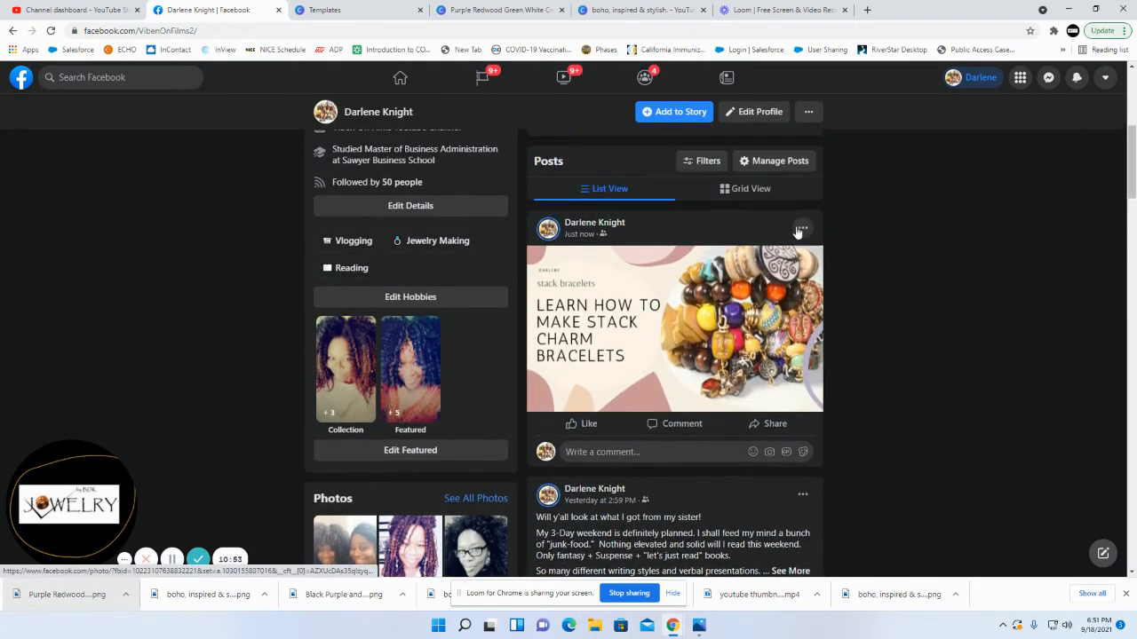
{"action": "left_click", "coordinate": [804, 230]}
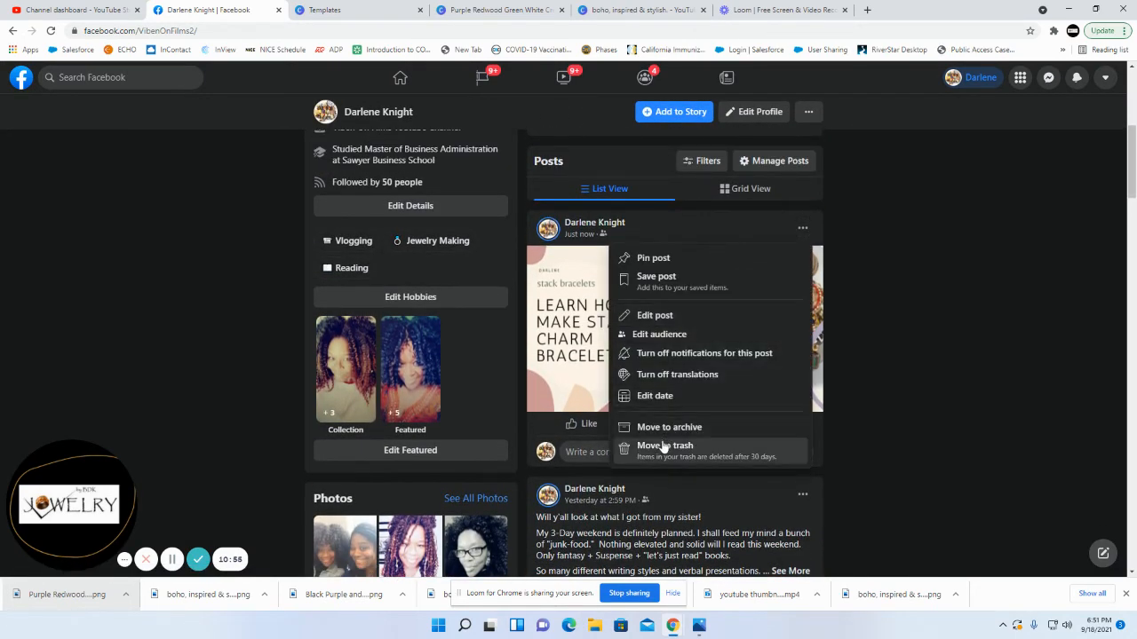
{"action": "left_click", "coordinate": [664, 444]}
{"action": "left_click", "coordinate": [695, 353]}
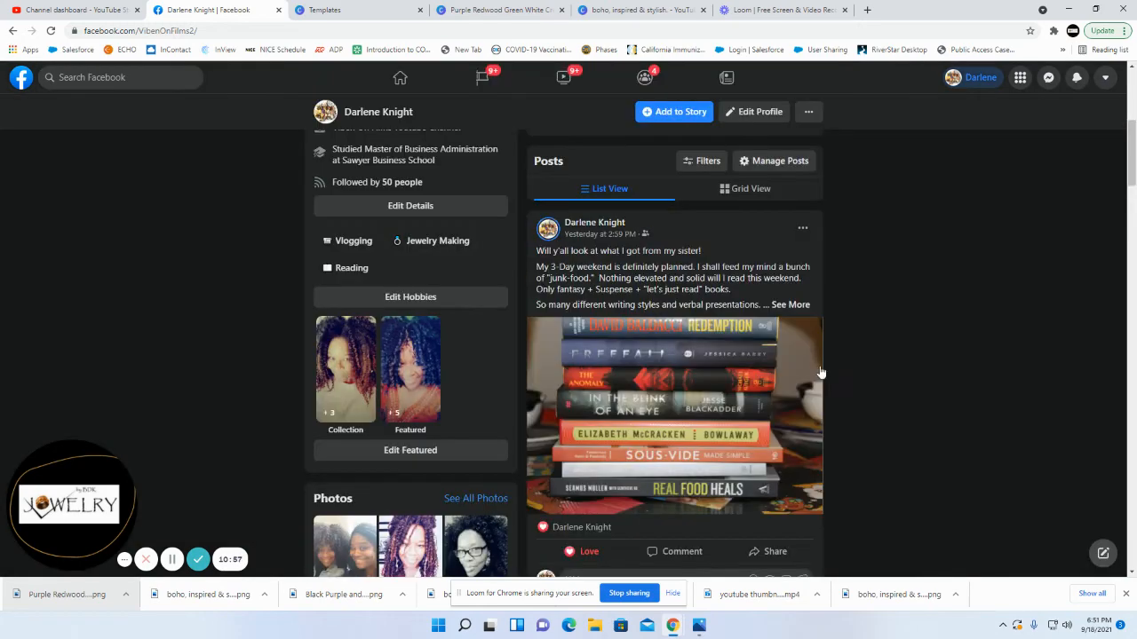
{"action": "scroll", "coordinate": [781, 302], "scroll_direction": "up", "scroll_amount": 4}
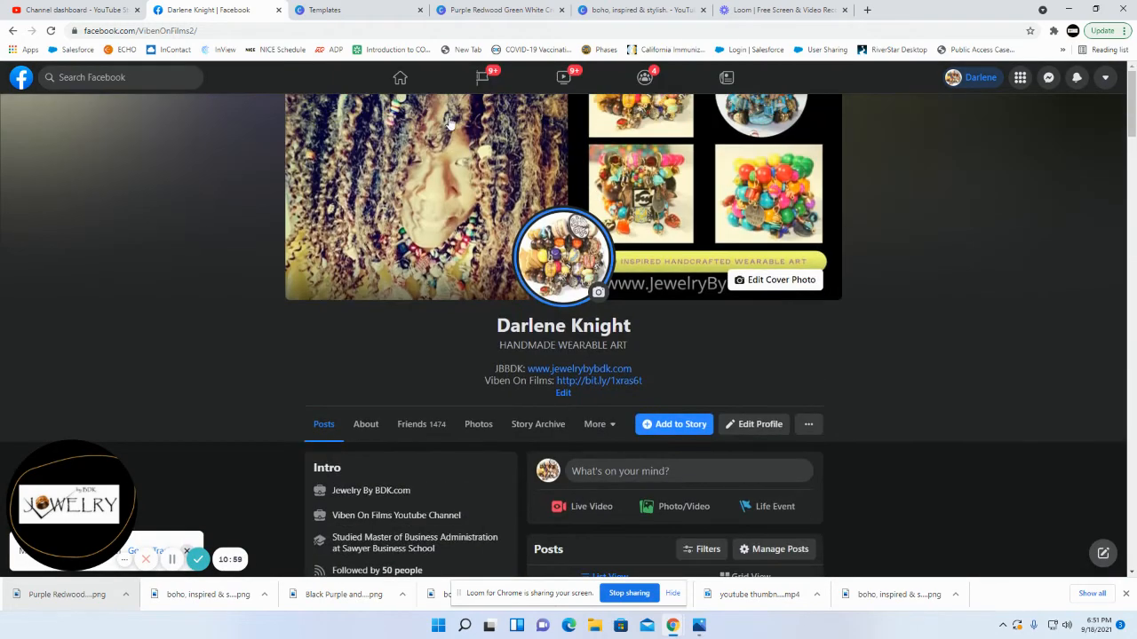
Step: Switch to the Canva templates page, close the template preview and search for "Slideshow Videos" templates
{"action": "left_click", "coordinate": [363, 10]}
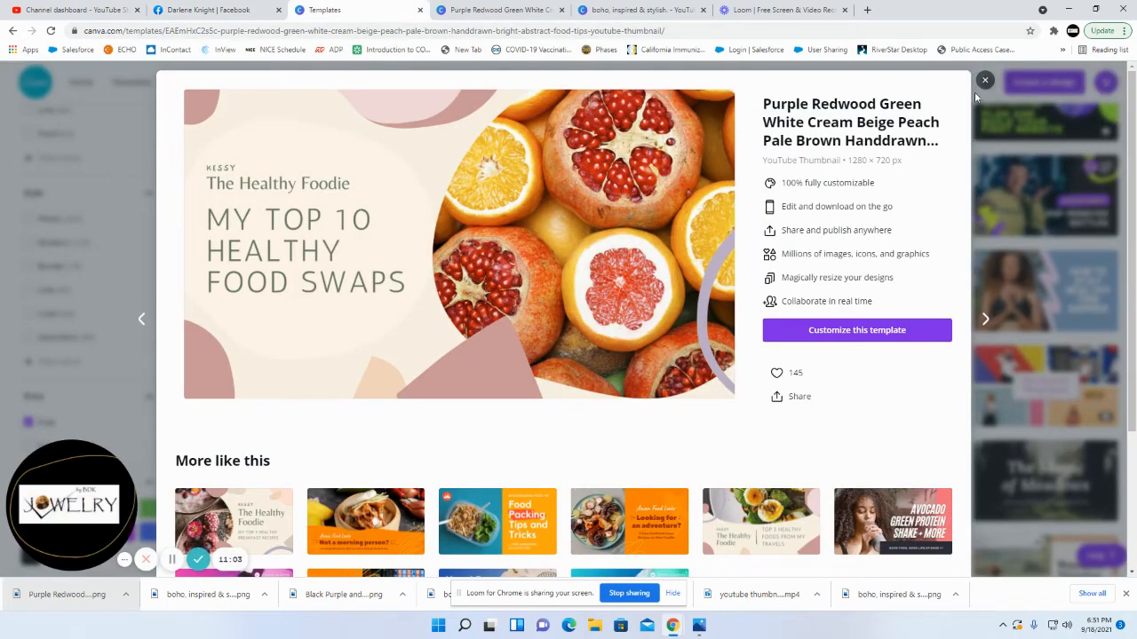
{"action": "left_click", "coordinate": [476, 11]}
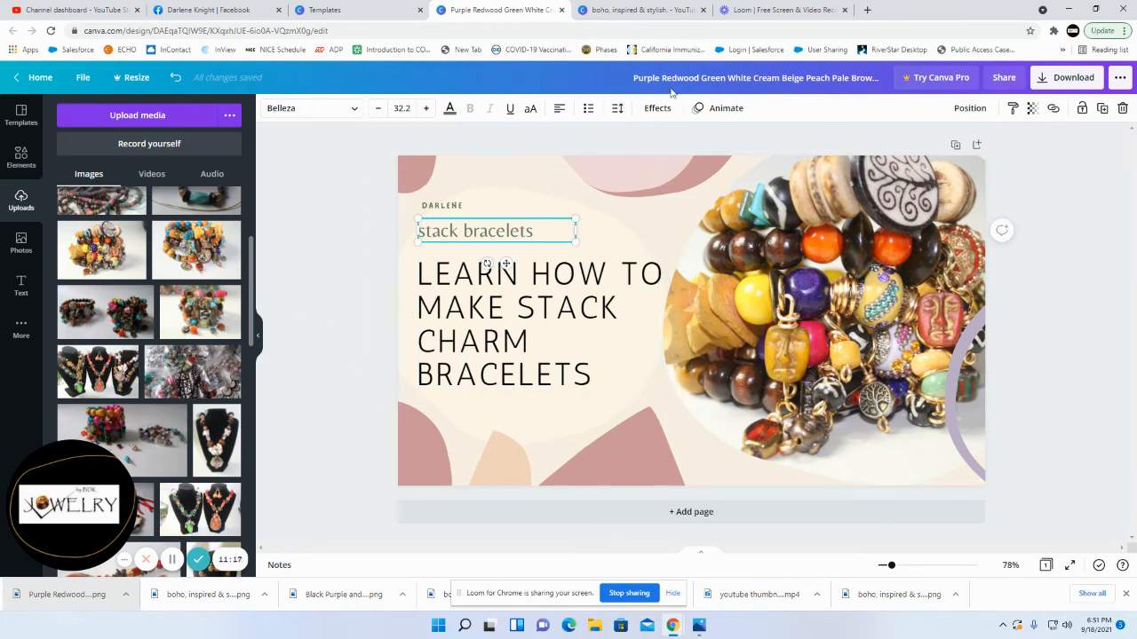
{"action": "left_click", "coordinate": [369, 10]}
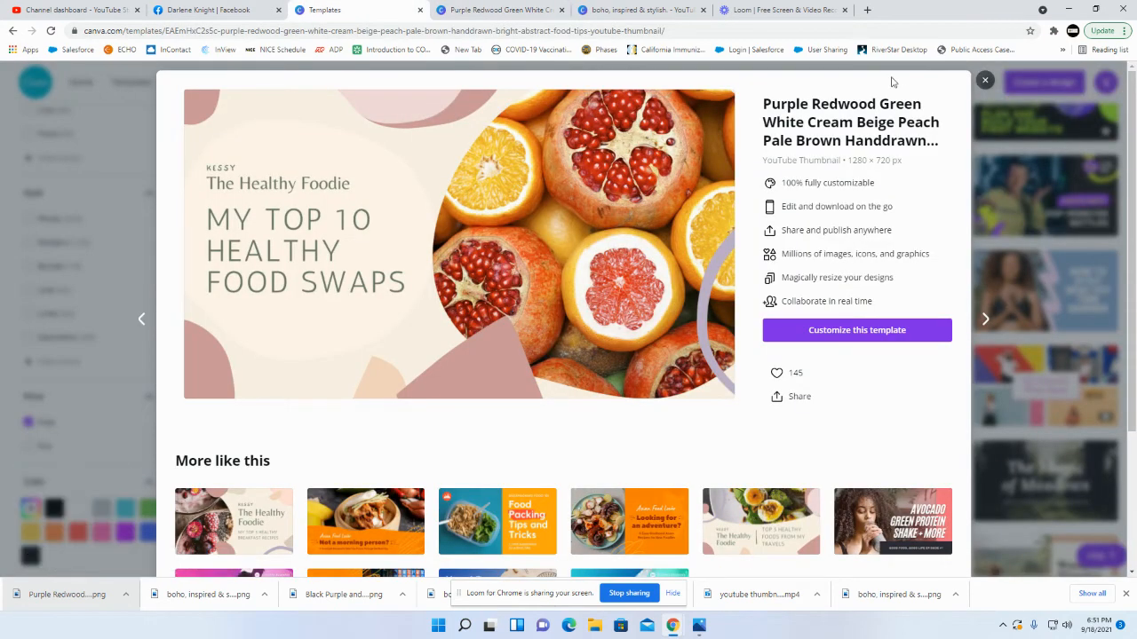
{"action": "left_click", "coordinate": [970, 86]}
{"action": "left_click_drag", "start_coordinate": [521, 86], "coordinate": [451, 84]}
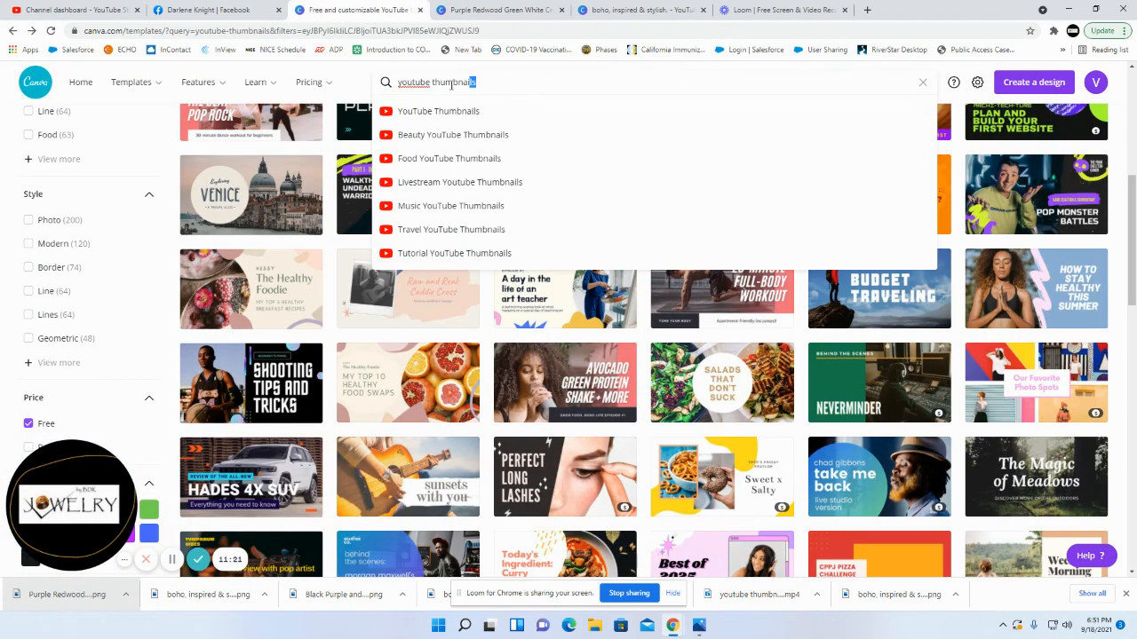
{"action": "type", "text": "SLID"}
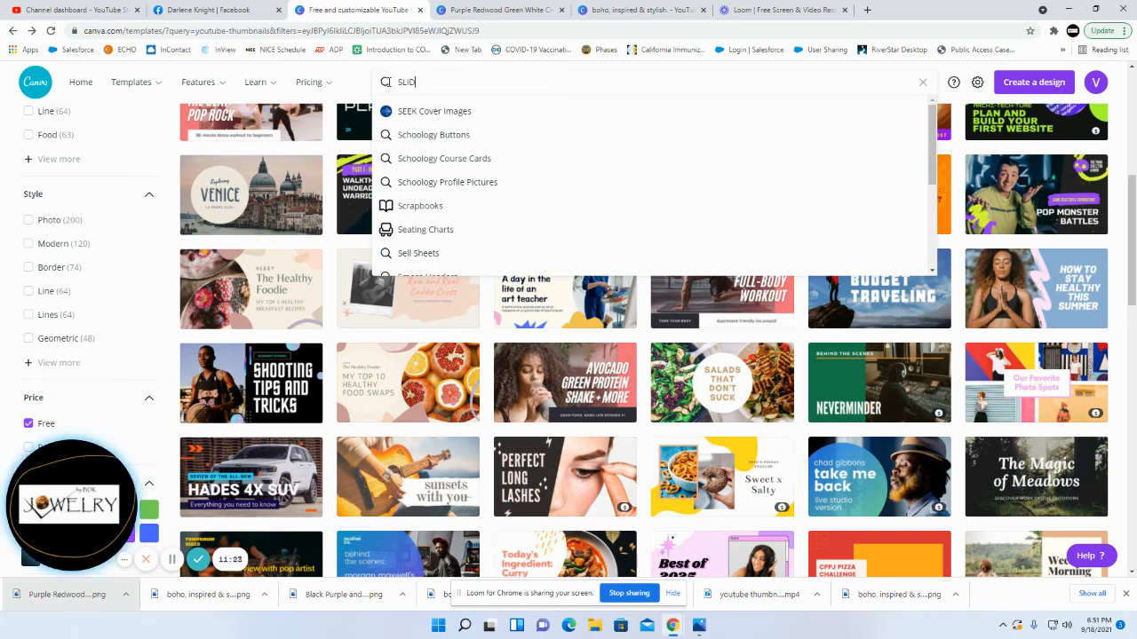
{"action": "type", "text": "ESHO"}
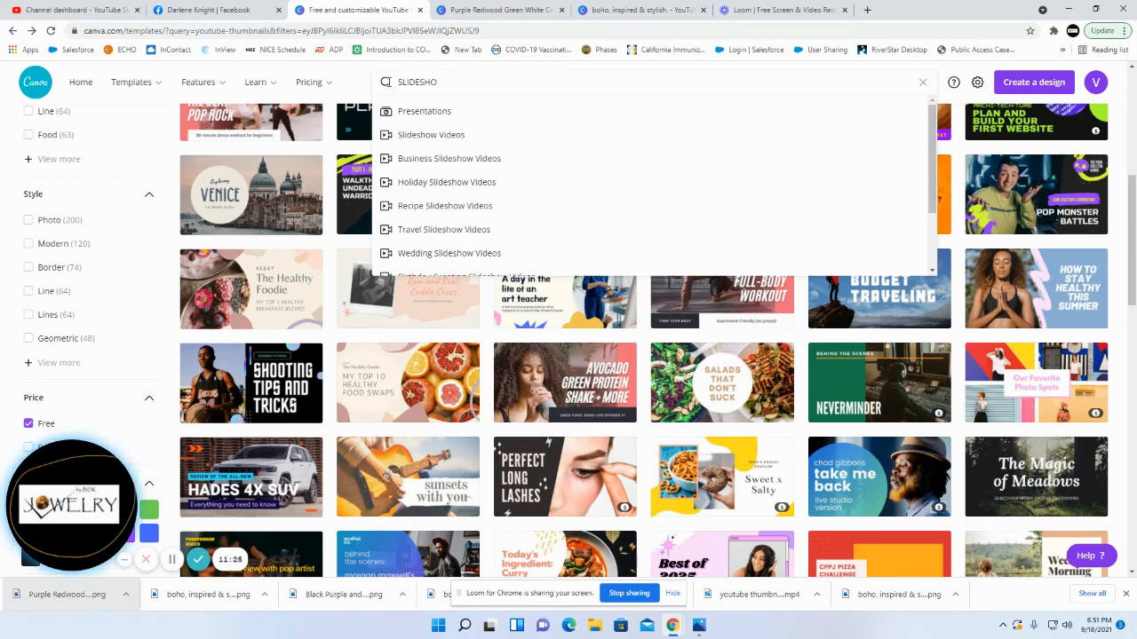
{"action": "left_click", "coordinate": [439, 136]}
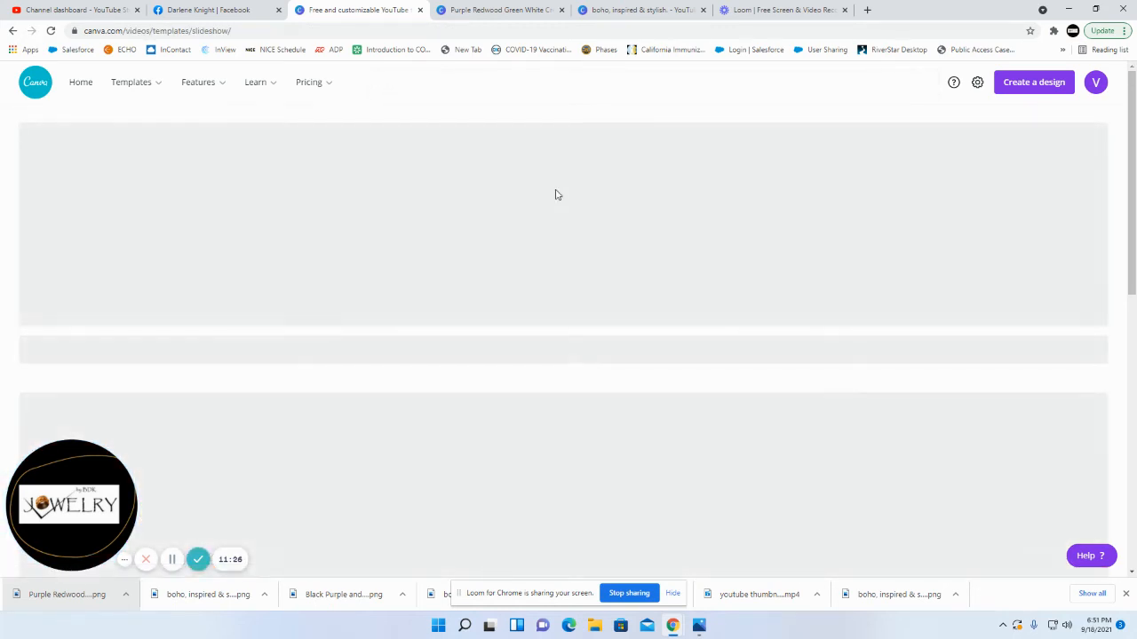
Step: Filter the slideshow video templates by price to show only Free ones
{"action": "scroll", "coordinate": [659, 382], "scroll_direction": "down", "scroll_amount": 2}
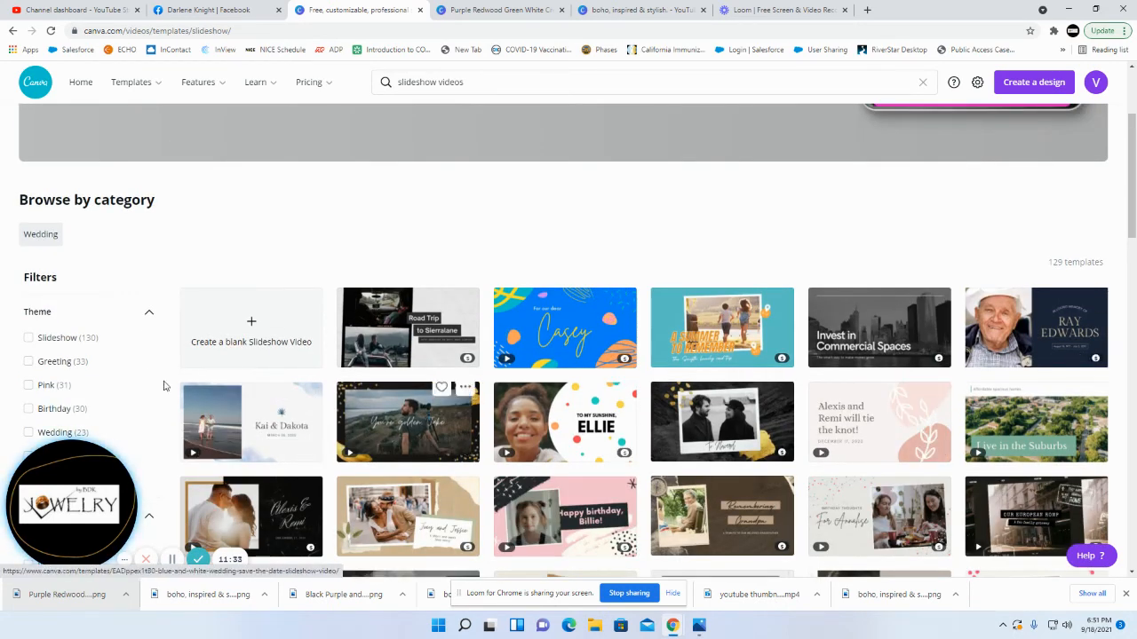
{"action": "scroll", "coordinate": [163, 386], "scroll_direction": "down", "scroll_amount": 1}
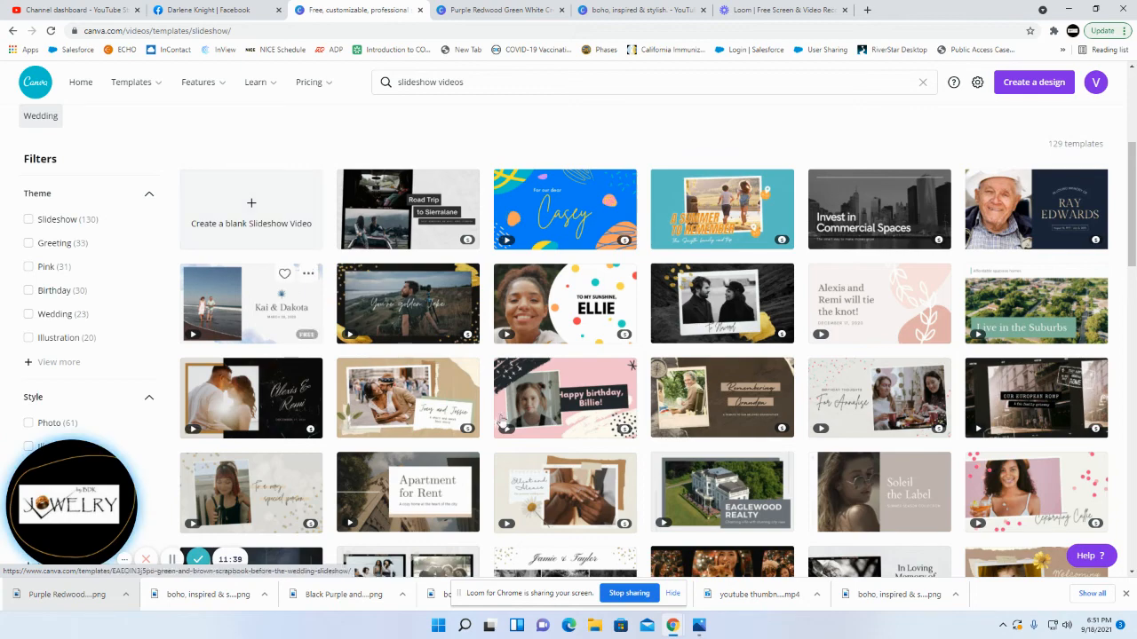
{"action": "scroll", "coordinate": [37, 378], "scroll_direction": "down", "scroll_amount": 1}
{"action": "scroll", "coordinate": [38, 377], "scroll_direction": "down", "scroll_amount": 5}
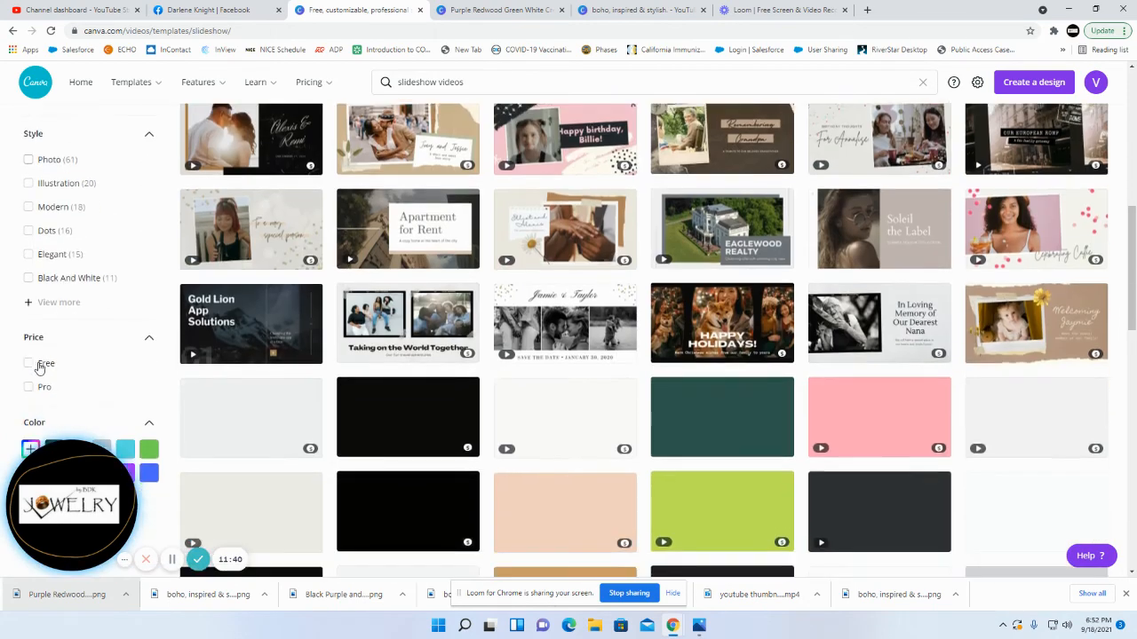
{"action": "left_click", "coordinate": [29, 214]}
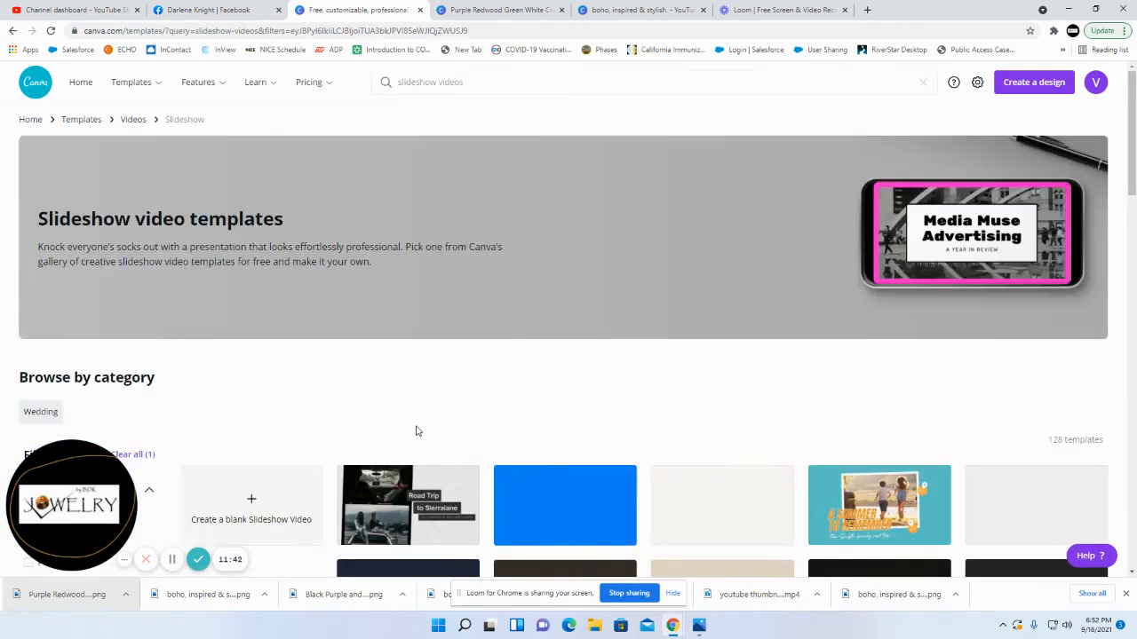
Step: Browse the free slideshow templates, create a blank slideshow video and dismiss the Canva Video Editor beta offer
{"action": "scroll", "coordinate": [578, 453], "scroll_direction": "down", "scroll_amount": 2}
{"action": "scroll", "coordinate": [641, 471], "scroll_direction": "down", "scroll_amount": 4}
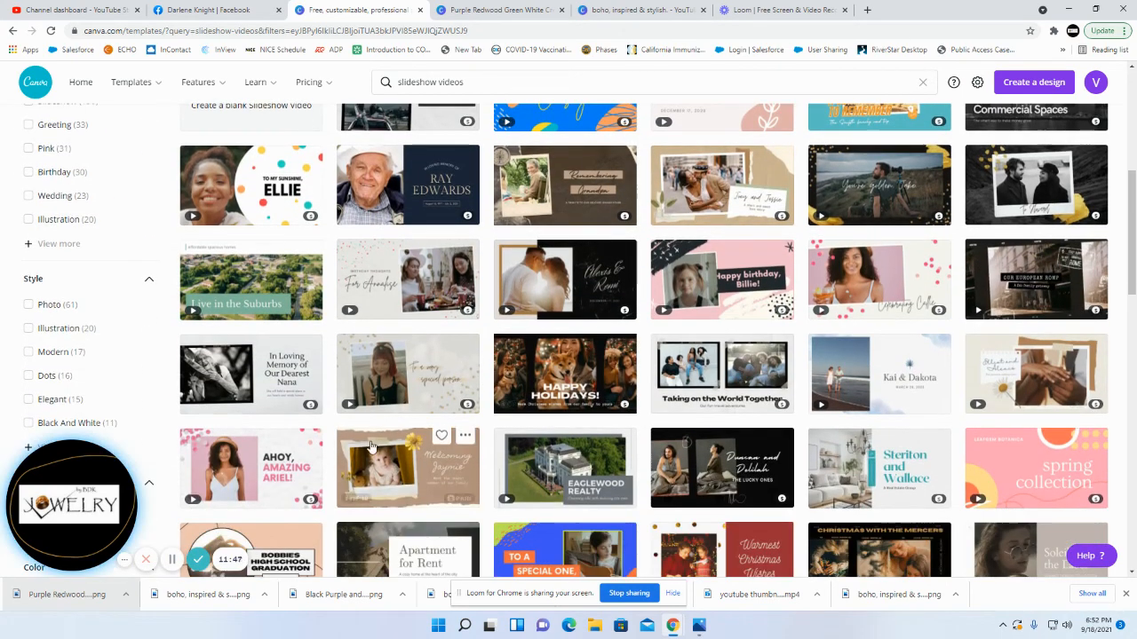
{"action": "scroll", "coordinate": [500, 408], "scroll_direction": "down", "scroll_amount": 2}
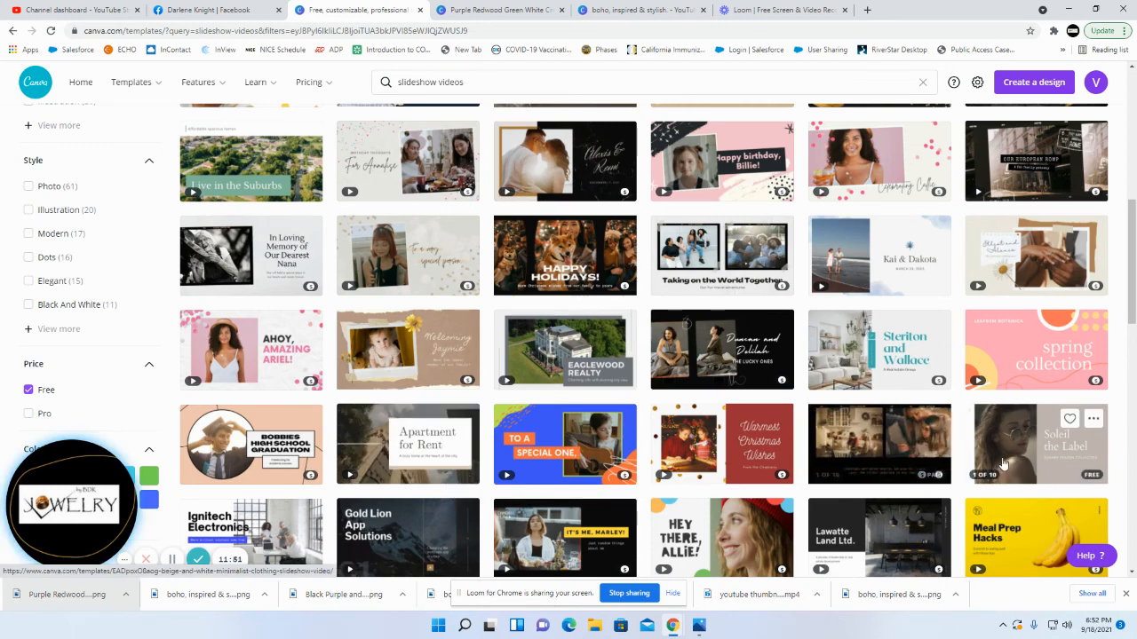
{"action": "scroll", "coordinate": [408, 366], "scroll_direction": "up", "scroll_amount": 1}
{"action": "scroll", "coordinate": [408, 366], "scroll_direction": "up", "scroll_amount": 4}
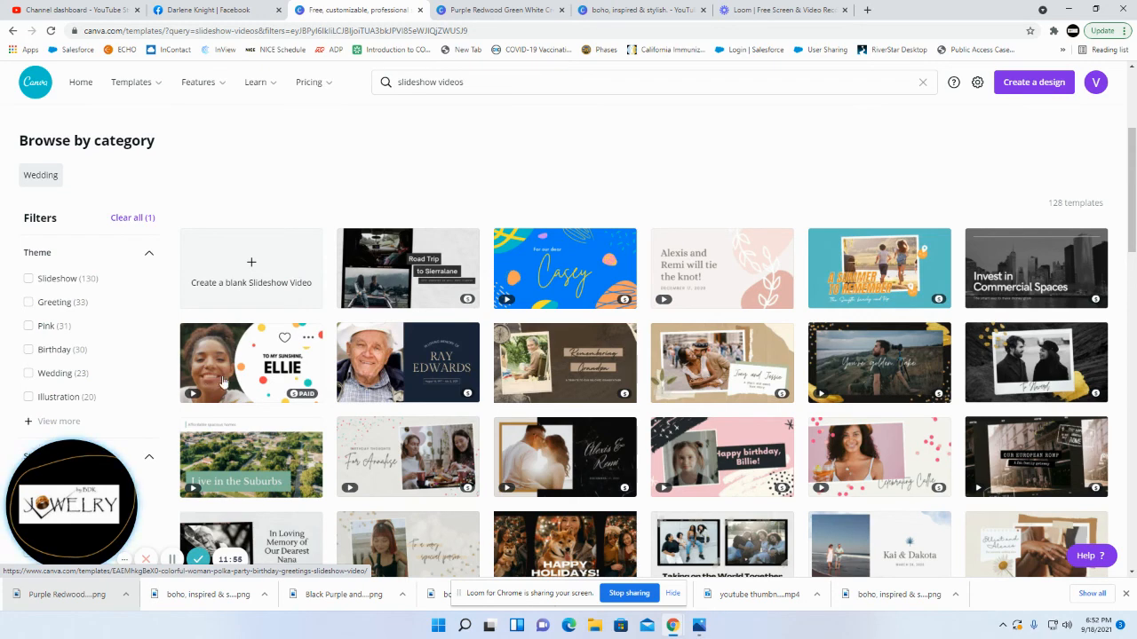
{"action": "left_click", "coordinate": [253, 266]}
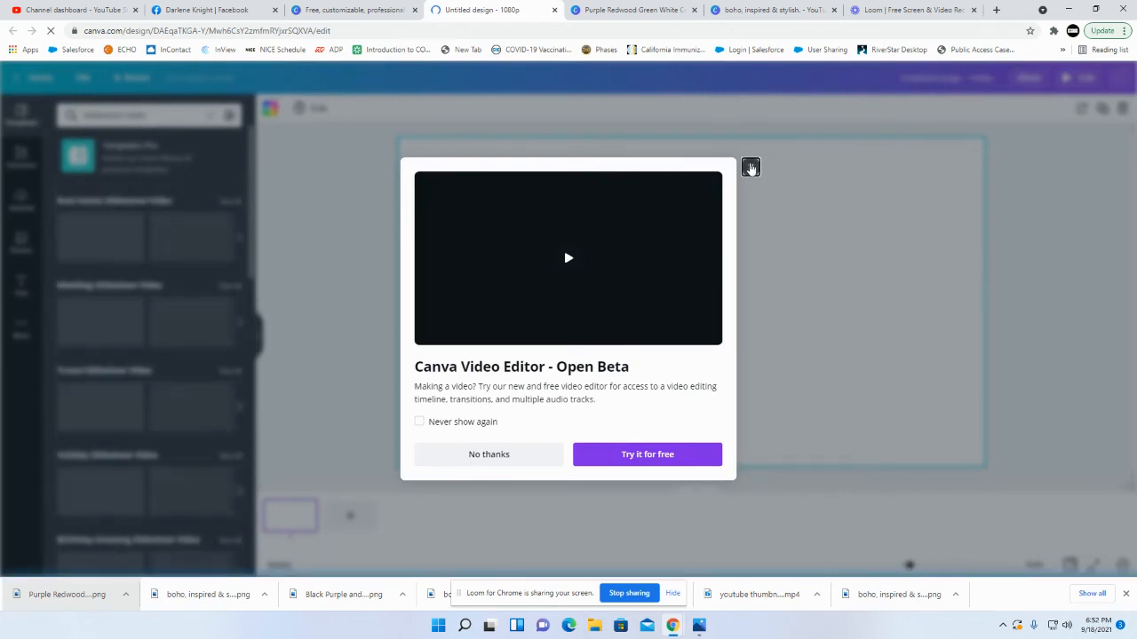
{"action": "left_click", "coordinate": [751, 167]}
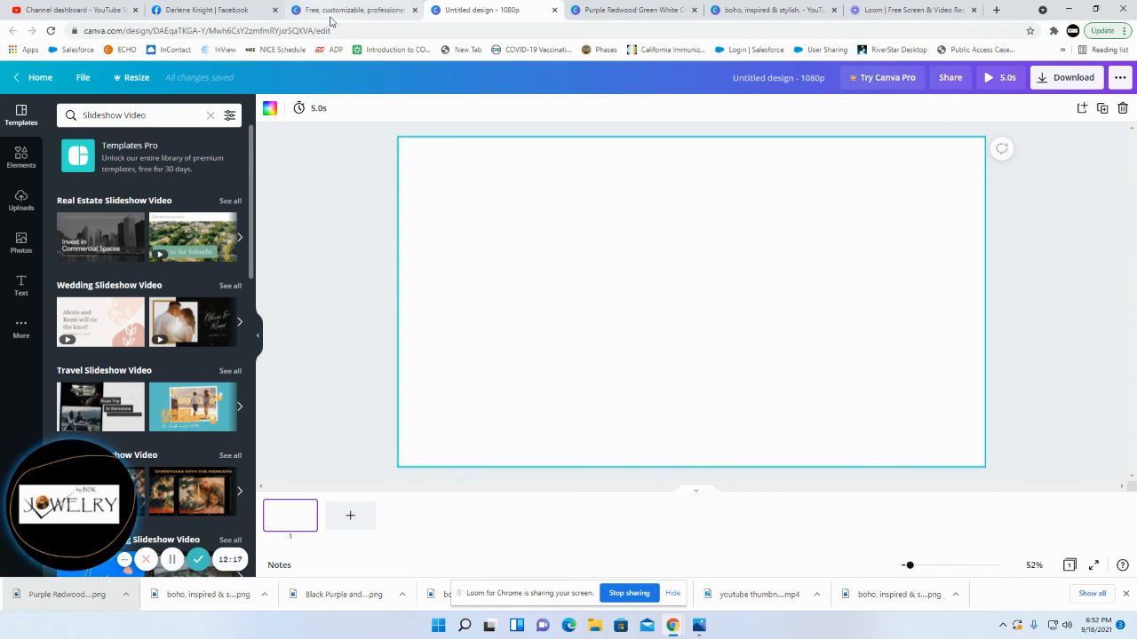
Step: Return to the "Purple Redwood" stack bracelets thumbnail design and deselect everything to view it clean
{"action": "left_click", "coordinate": [631, 9]}
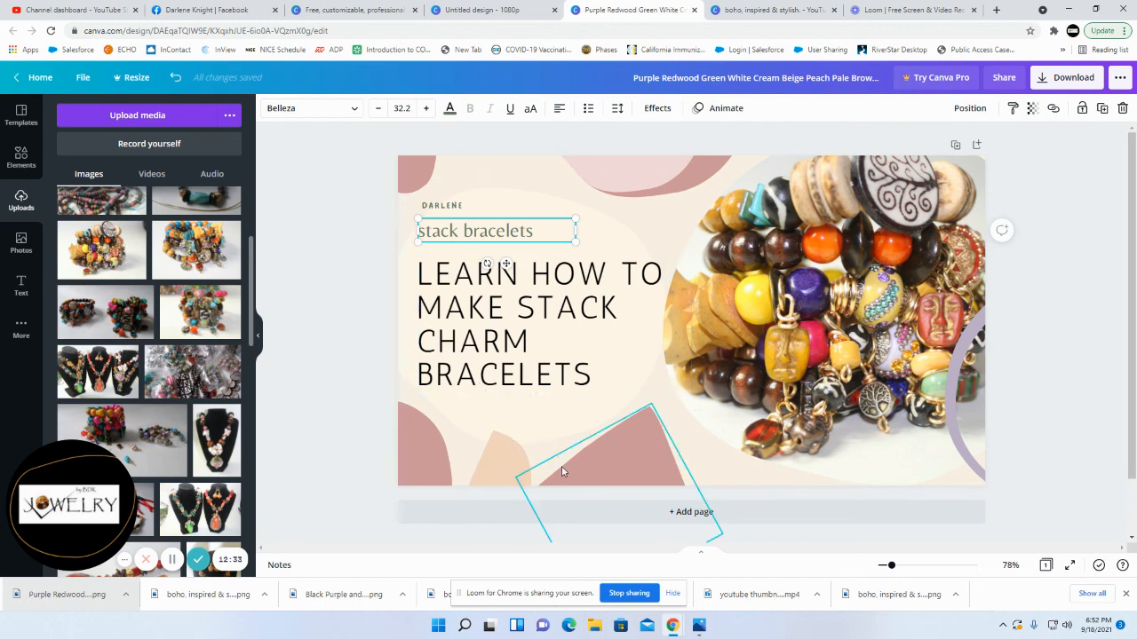
{"action": "left_click", "coordinate": [448, 427]}
{"action": "left_click", "coordinate": [359, 430]}
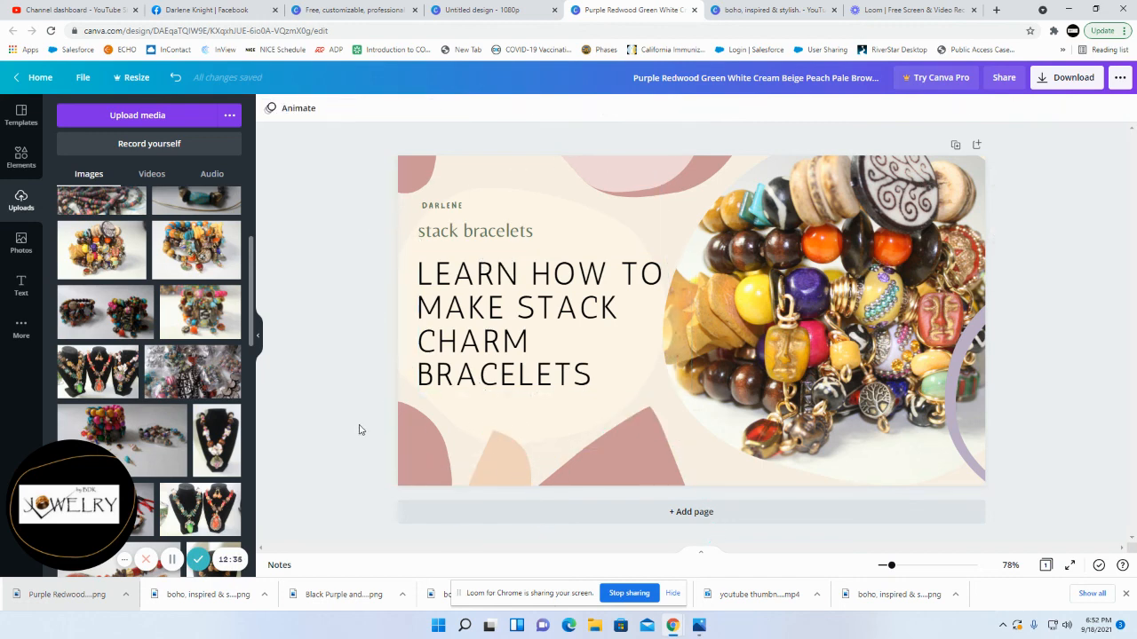